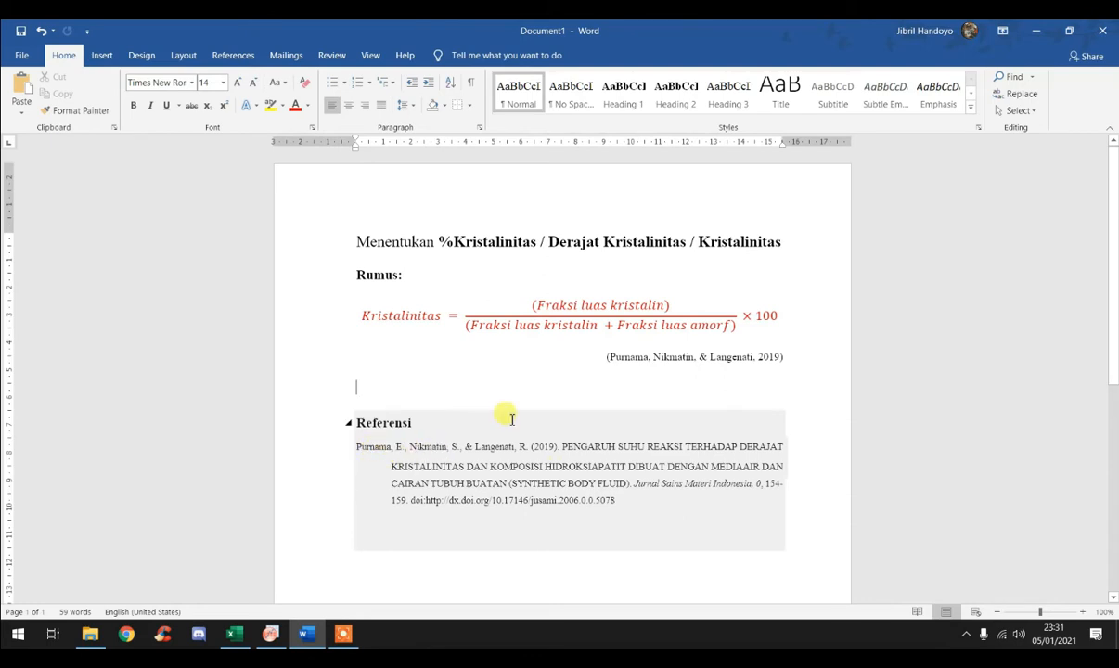
# Step: Open Zincite (ZnO) XRD Data.txt from the Data XRD folder on the Desktop
pyautogui.click(91, 634)
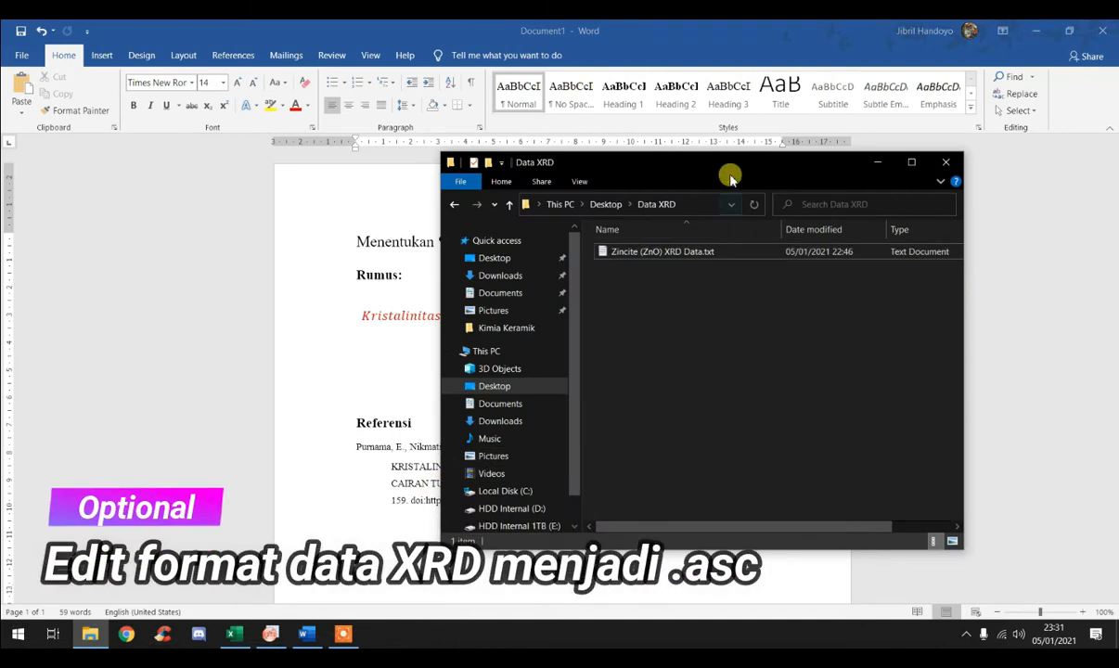
pyautogui.moveTo(782, 156); pyautogui.dragTo(919, 135)
pyautogui.click(844, 230)
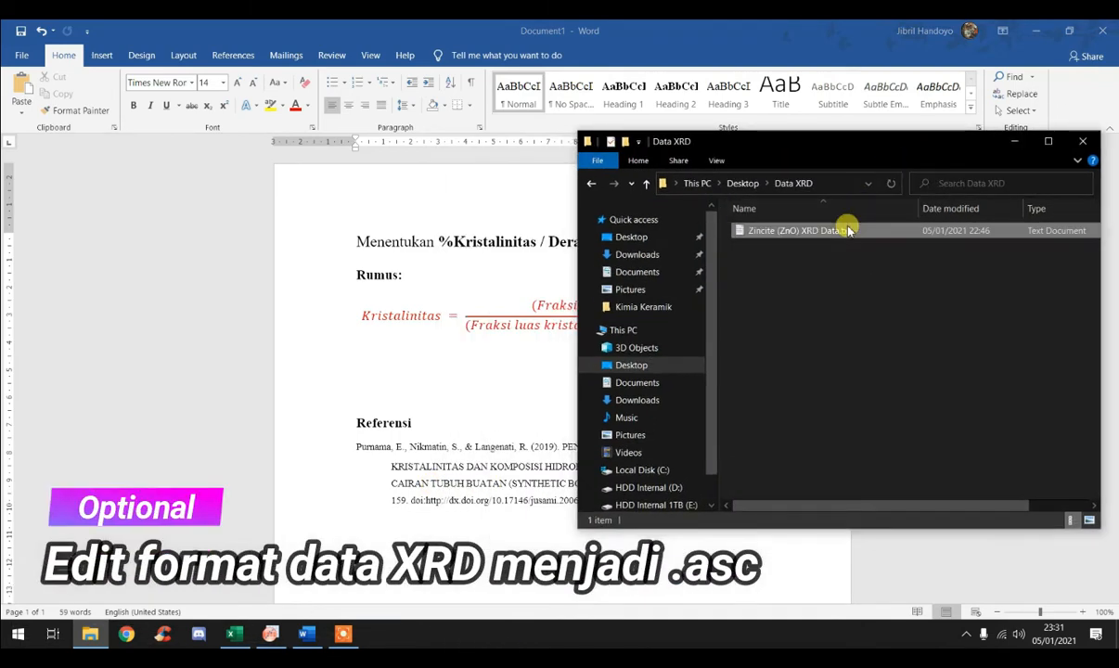
pyautogui.doubleClick(848, 230)
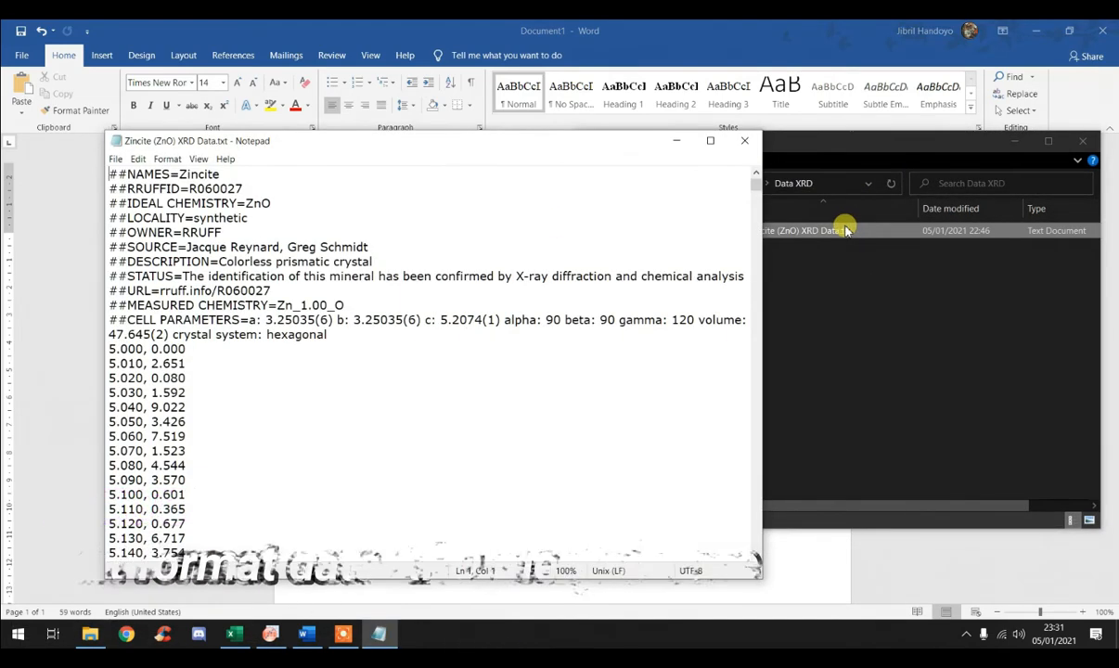
# Step: Copy all numeric data rows from 5.000, 0.000 through 90.000, 0.000, leaving out the header lines and the ##END= line
pyautogui.scroll(-1, 158, 304)
pyautogui.scroll(1, 158, 305)
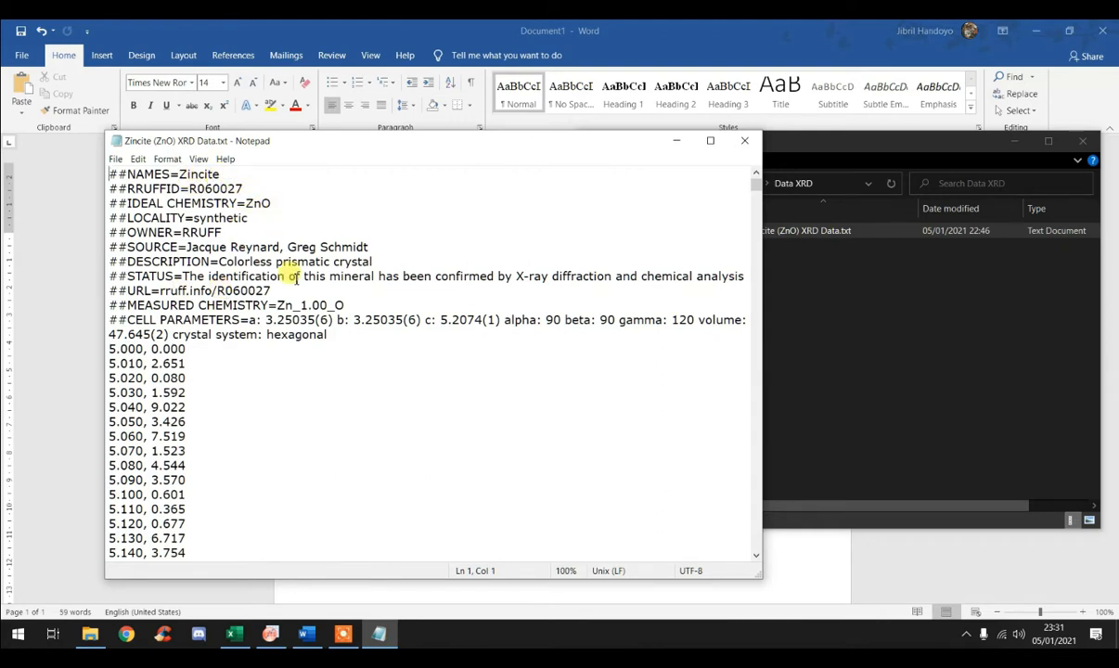
pyautogui.scroll(-3, 239, 320)
pyautogui.scroll(3, 239, 319)
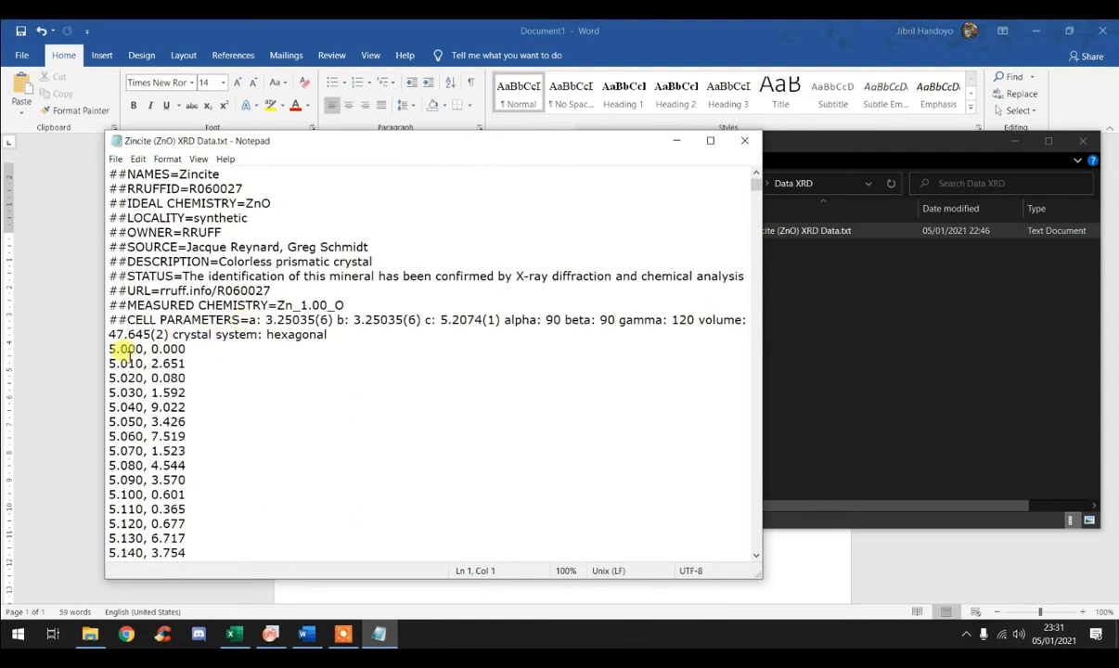
pyautogui.moveTo(109, 349); pyautogui.dragTo(193, 351)
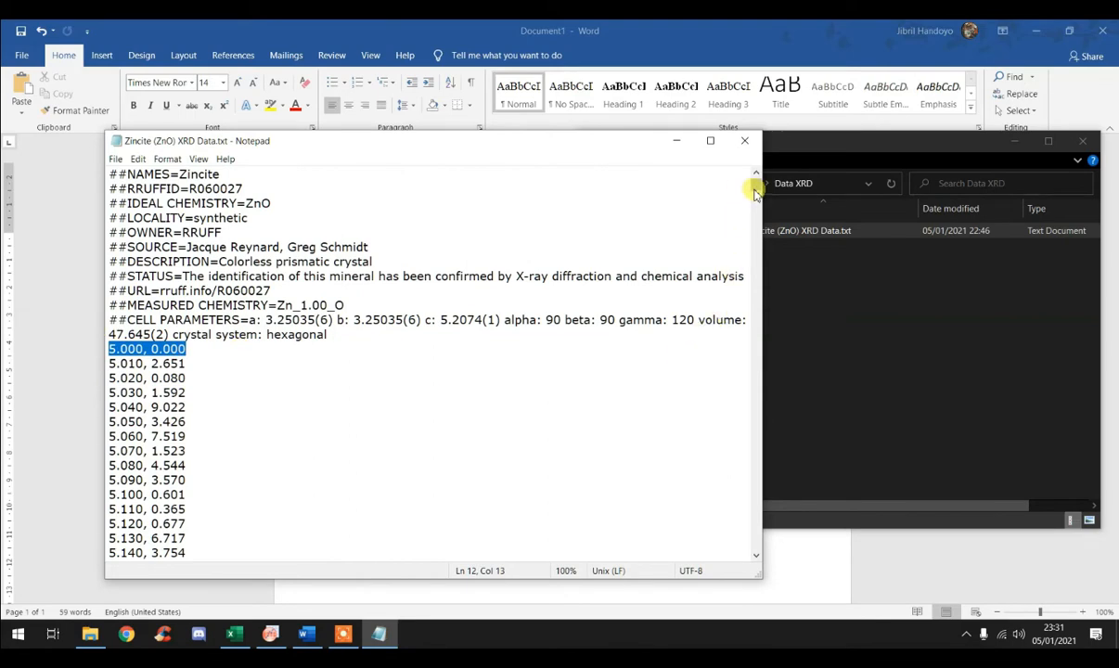
pyautogui.moveTo(755, 191); pyautogui.dragTo(755, 546)
pyautogui.keyDown('shift'); pyautogui.click(199, 478); pyautogui.keyUp('shift')
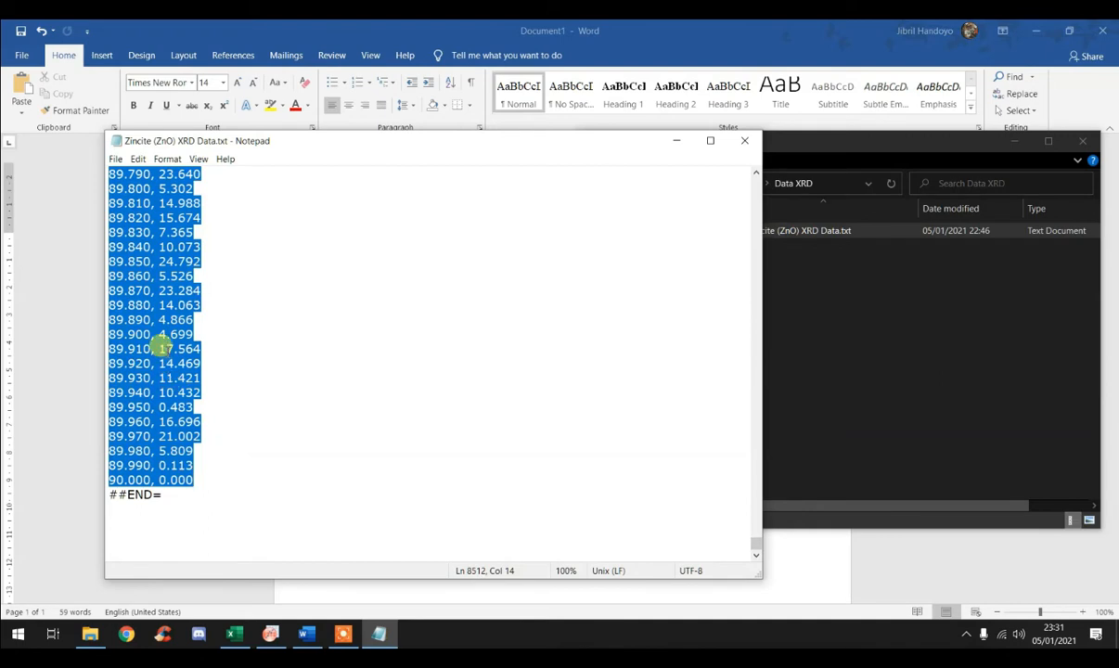
pyautogui.rightClick(165, 340)
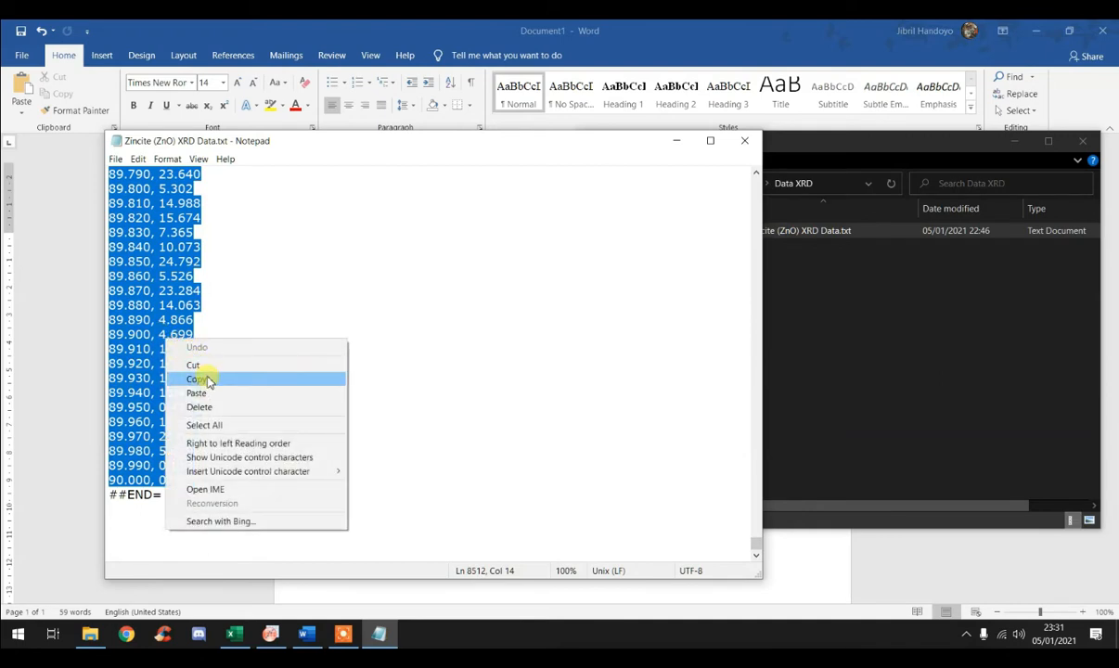
pyautogui.click(208, 380)
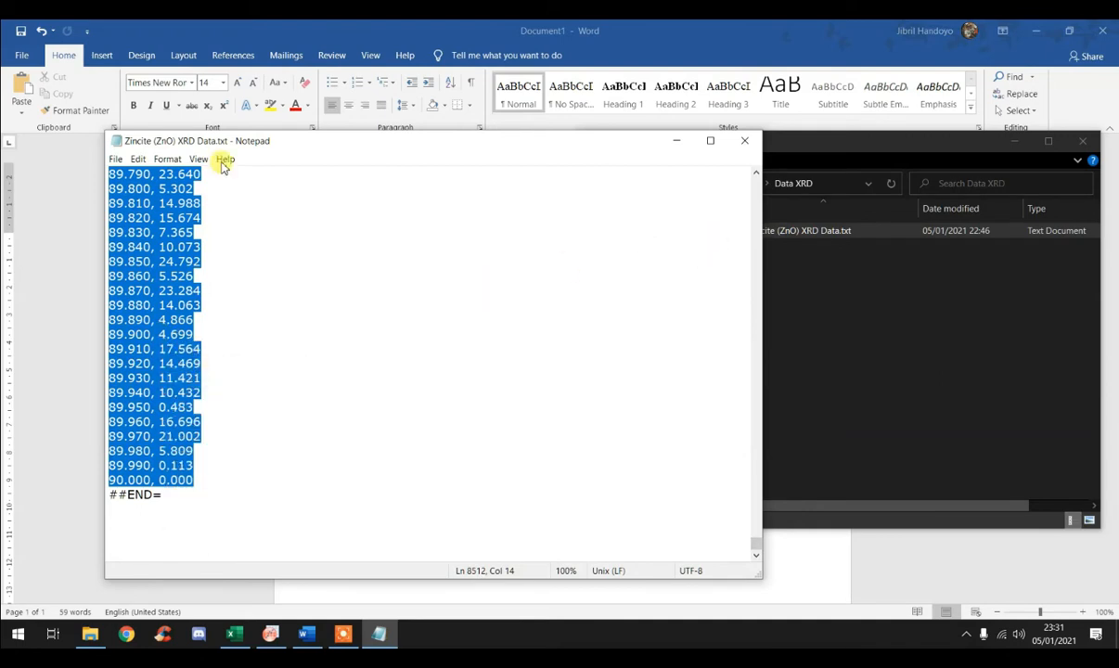
# Step: Create a new blank text document and paste the copied XRD data rows into it
pyautogui.click(115, 159)
pyautogui.click(146, 174)
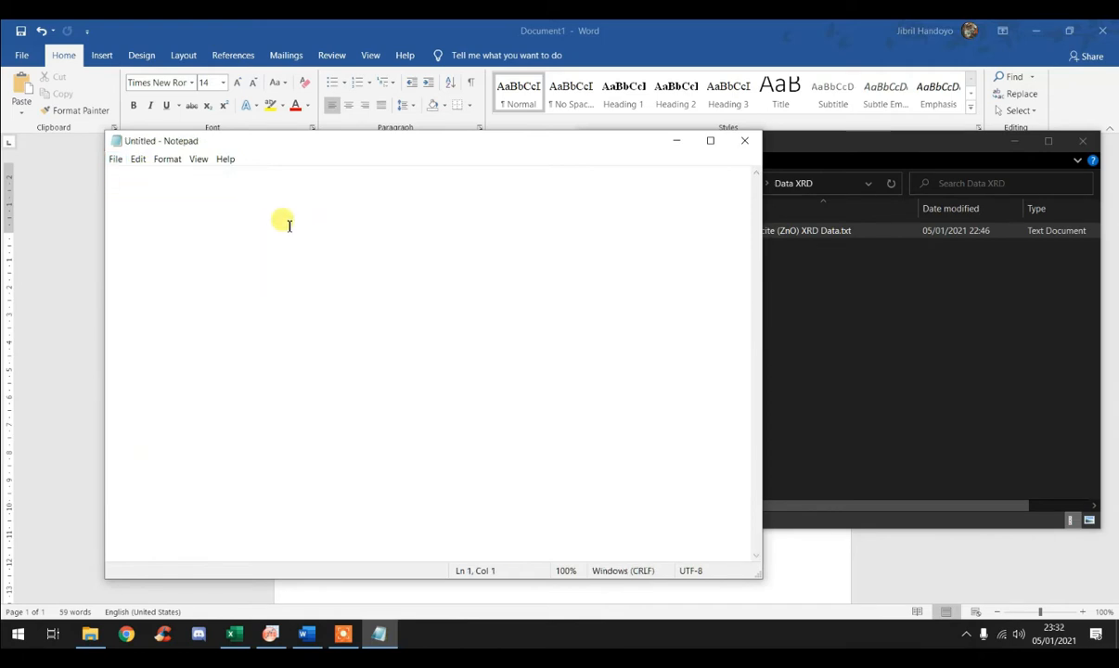
pyautogui.hotkey('ctrl', 'v')
pyautogui.scroll(11, 399, 250)
pyautogui.scroll(3, 462, 246)
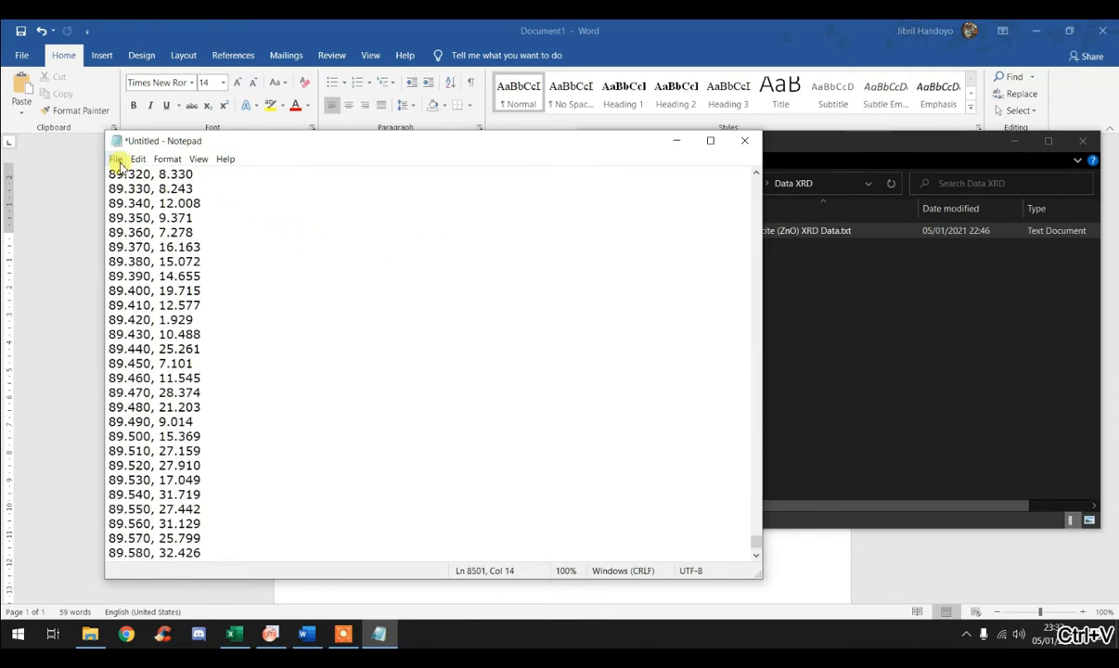
# Step: Save the new document as Zincite (ZnO) XRD Data.asc in the Data XRD folder and close it
pyautogui.click(115, 159)
pyautogui.click(162, 231)
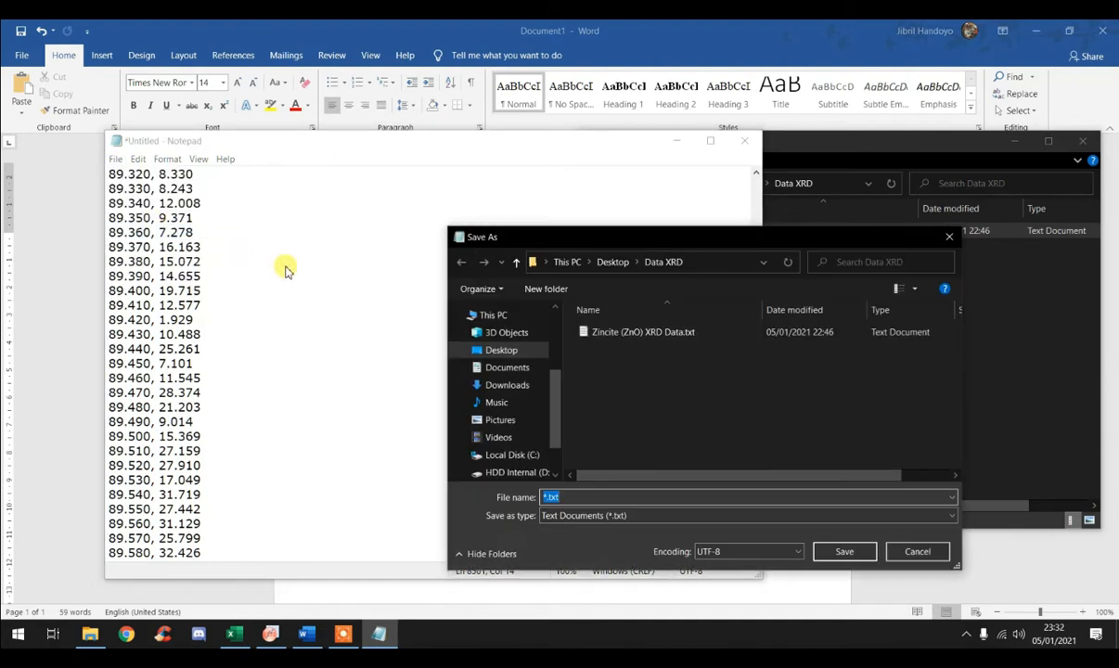
pyautogui.click(618, 331)
pyautogui.doubleClick(649, 498)
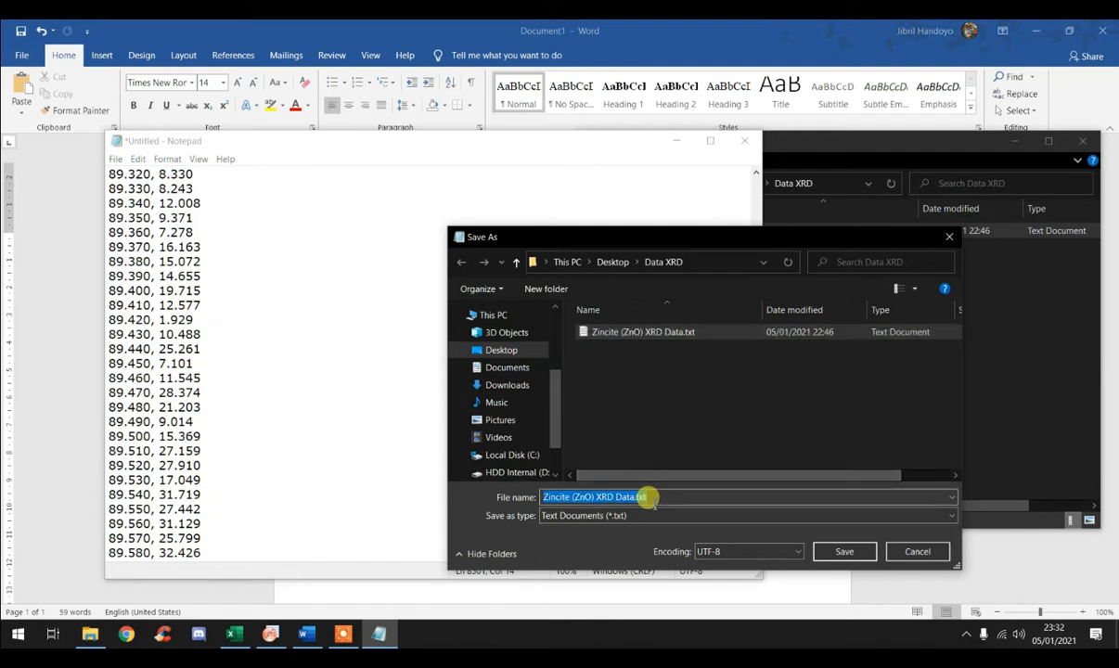
pyautogui.click(653, 499)
pyautogui.press('BackSpace')
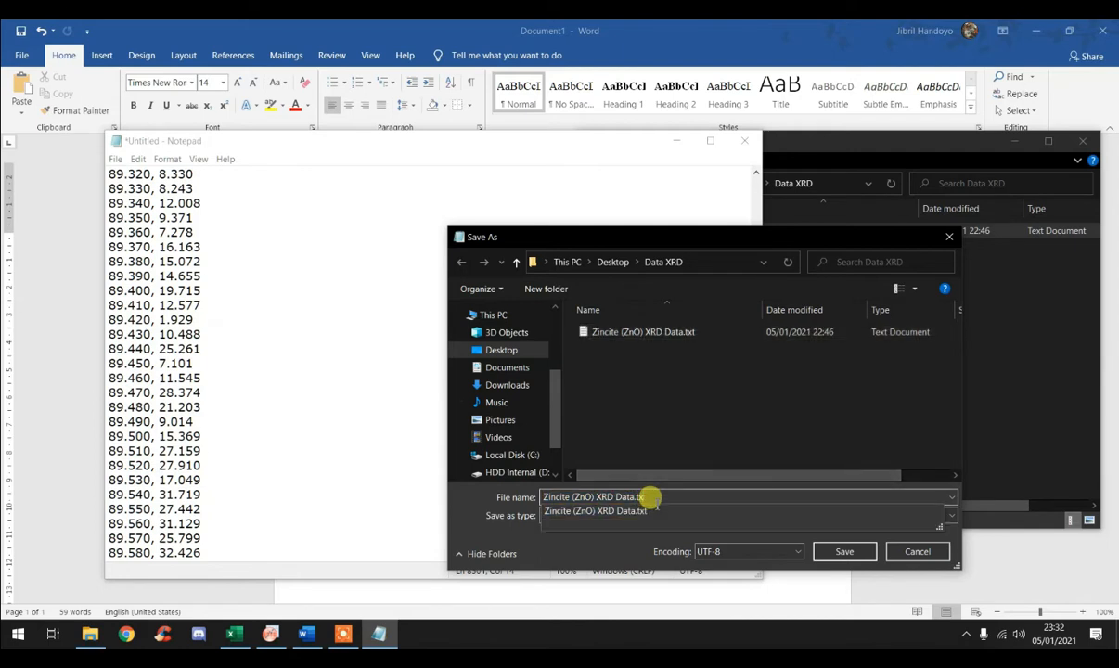
pyautogui.write('asc')
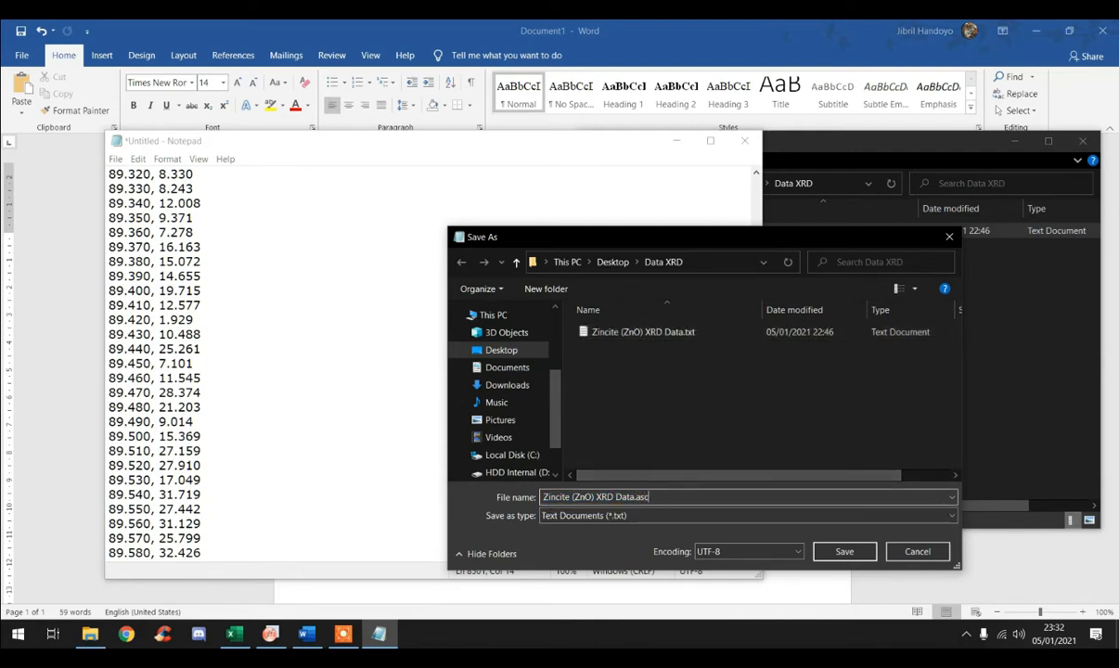
pyautogui.click(844, 551)
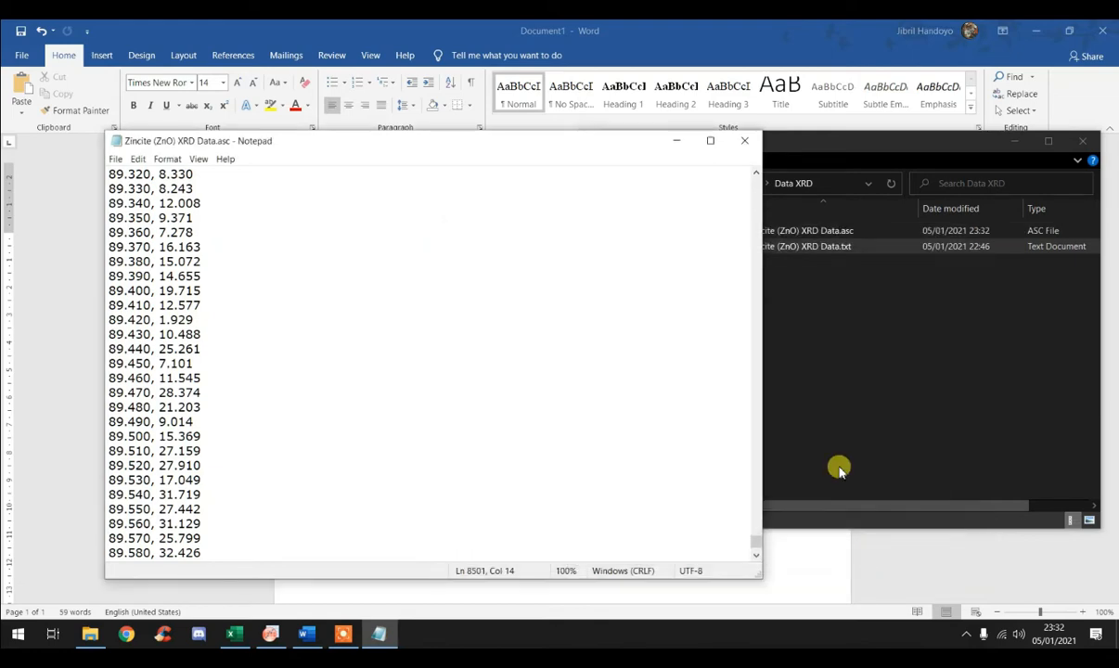
pyautogui.click(744, 141)
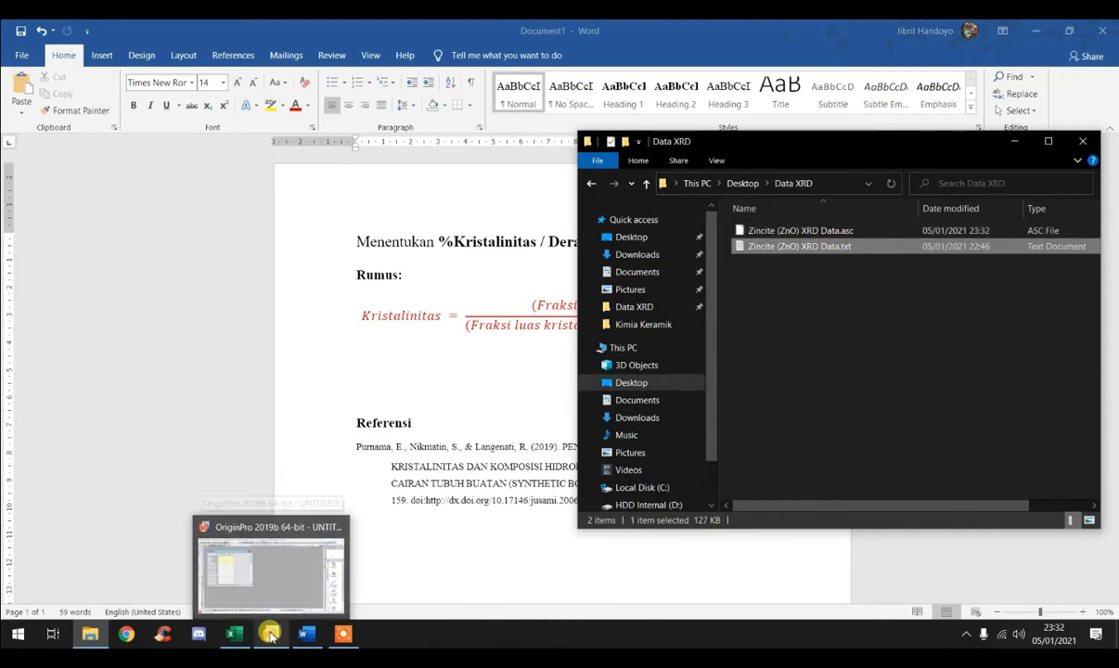
# Step: Switch to OriginPro, import Zincite (ZnO) XRD Data.asc into the empty Book1 worksheet, and maximize the OriginPro window
pyautogui.click(270, 633)
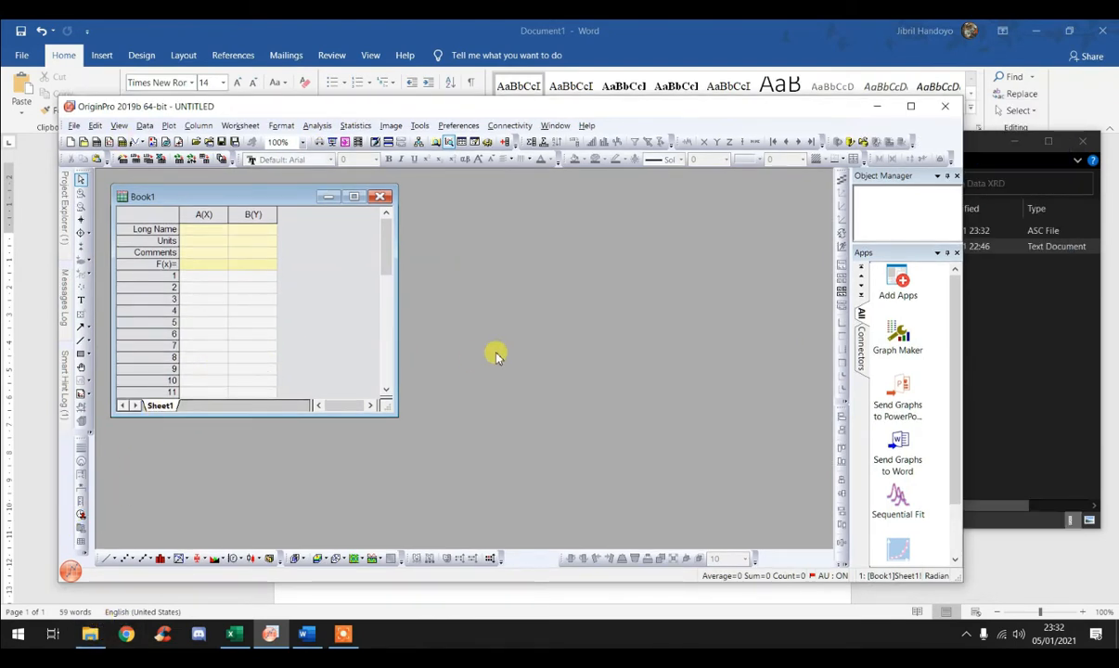
pyautogui.click(1012, 336)
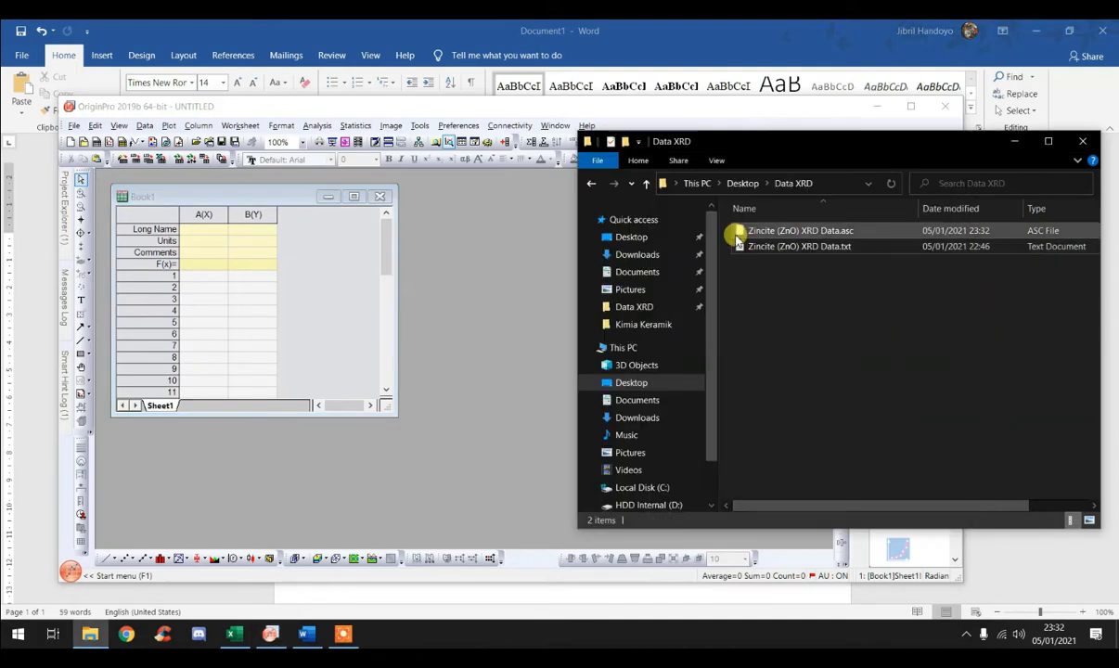
pyautogui.click(791, 234)
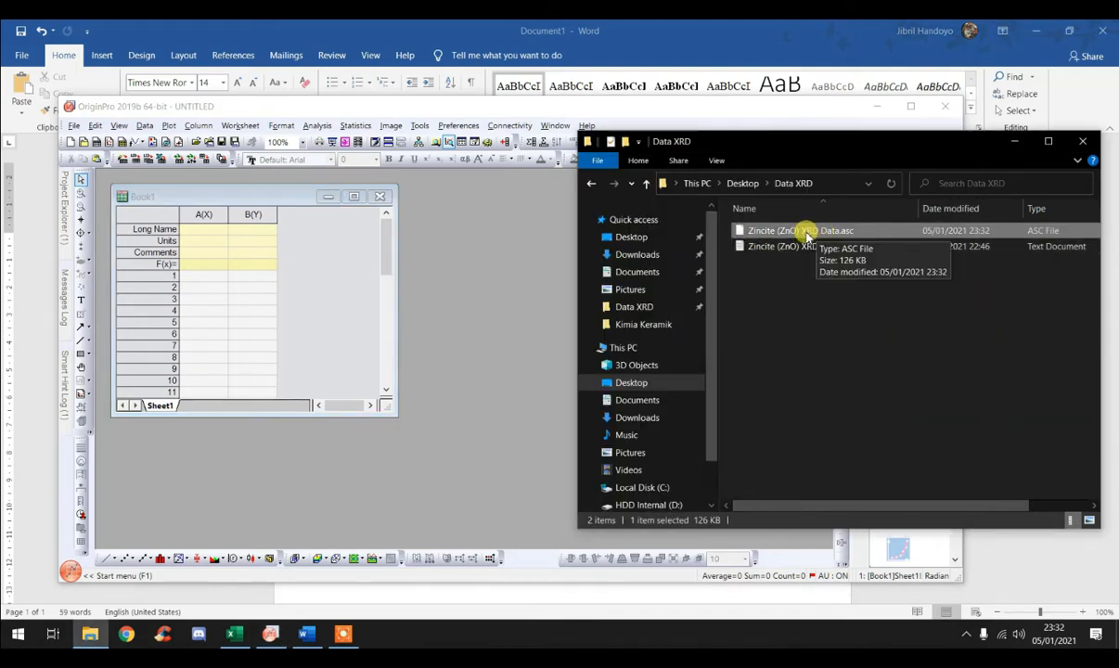
pyautogui.moveTo(805, 232); pyautogui.dragTo(190, 264)
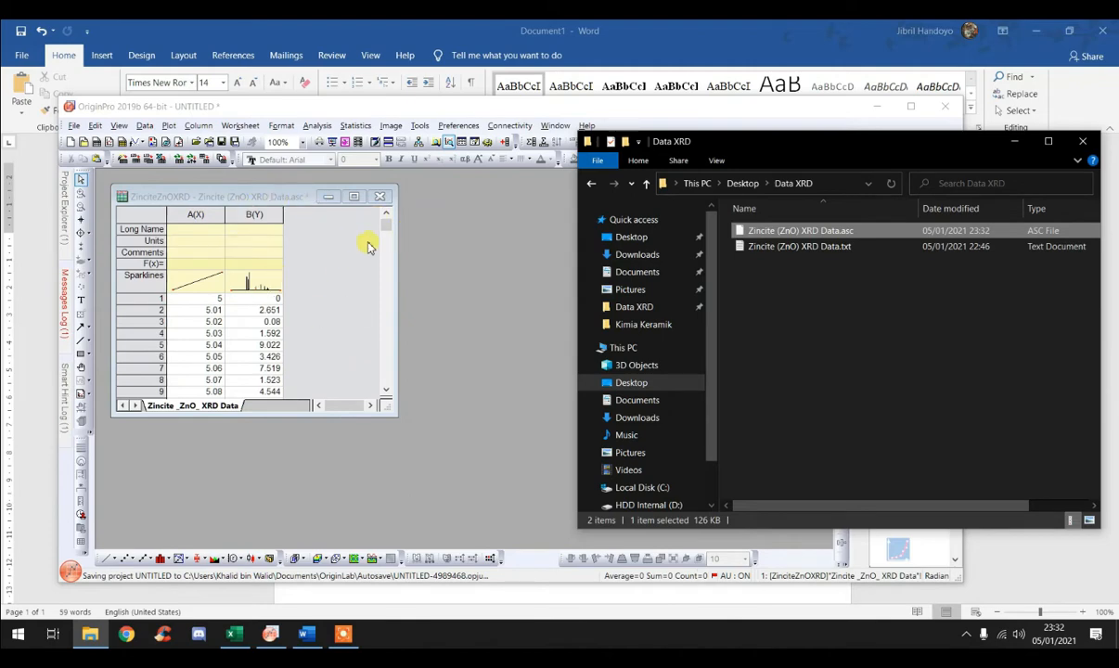
pyautogui.click(1015, 141)
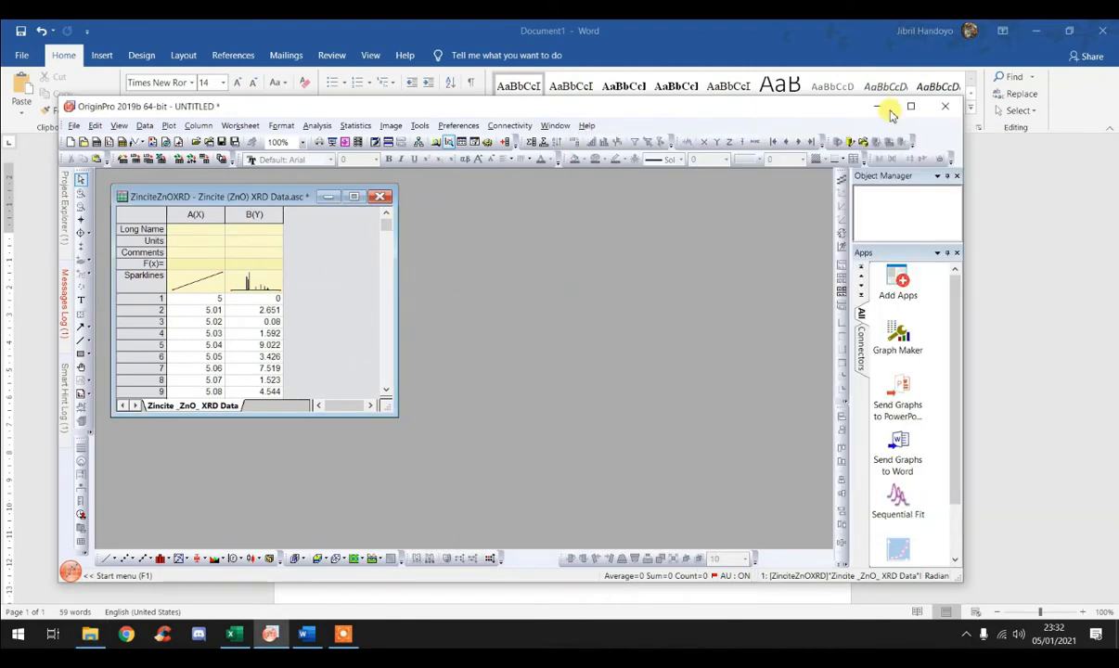
pyautogui.click(908, 107)
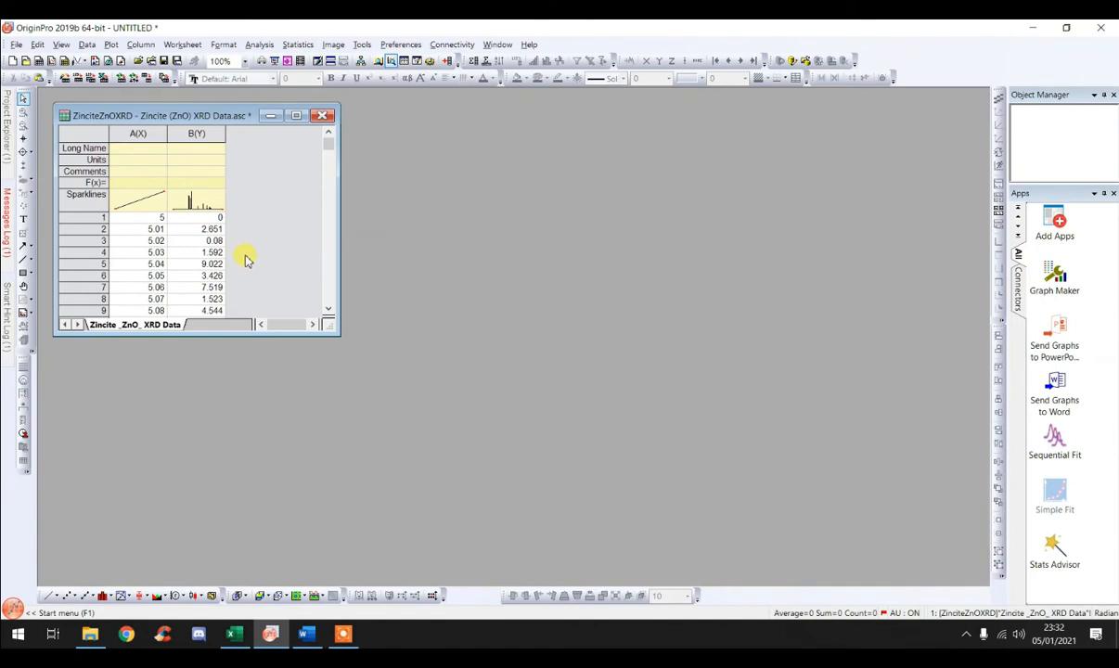
# Step: Plot worksheet columns A(X) and B(Y) as a line graph
pyautogui.click(139, 139)
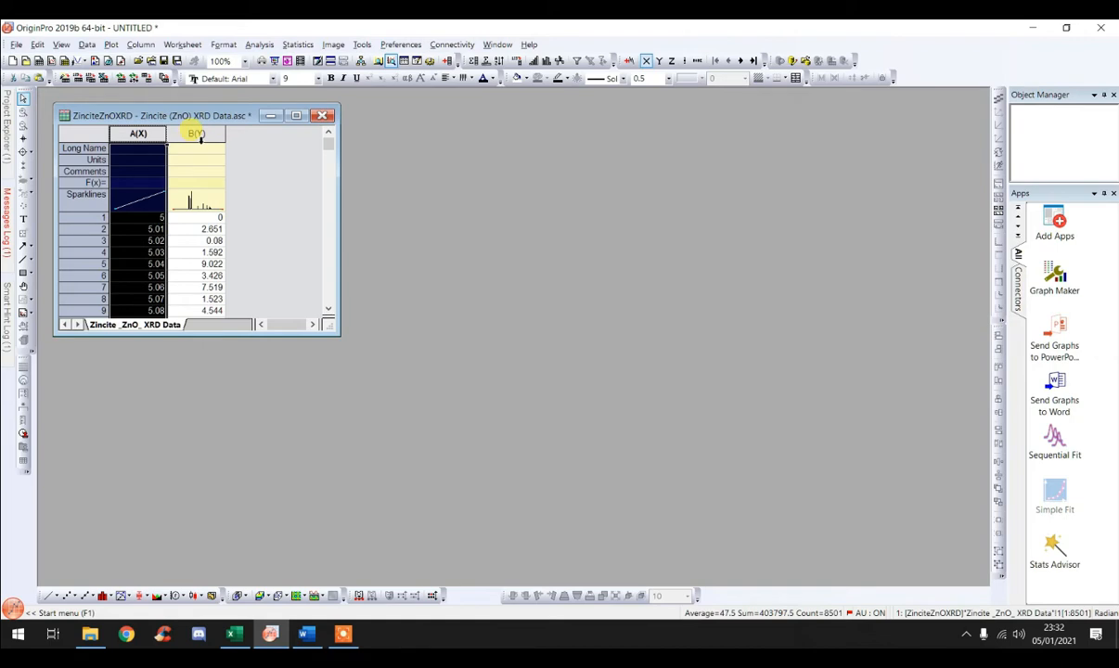
pyautogui.keyDown('shift'); pyautogui.click(197, 134); pyautogui.keyUp('shift')
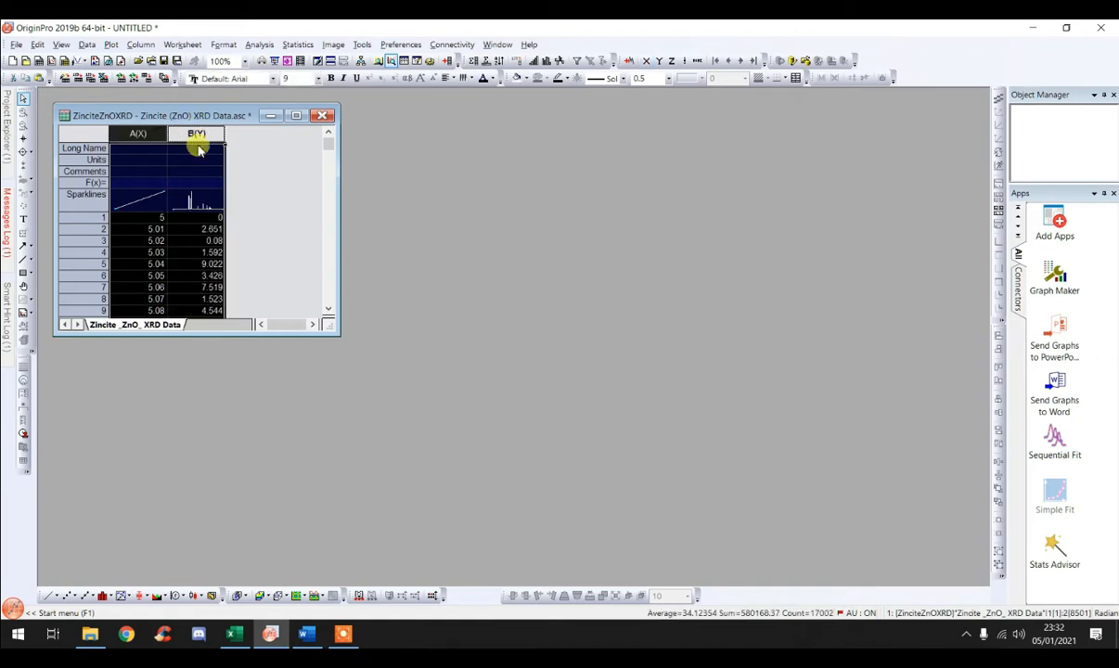
pyautogui.click(110, 45)
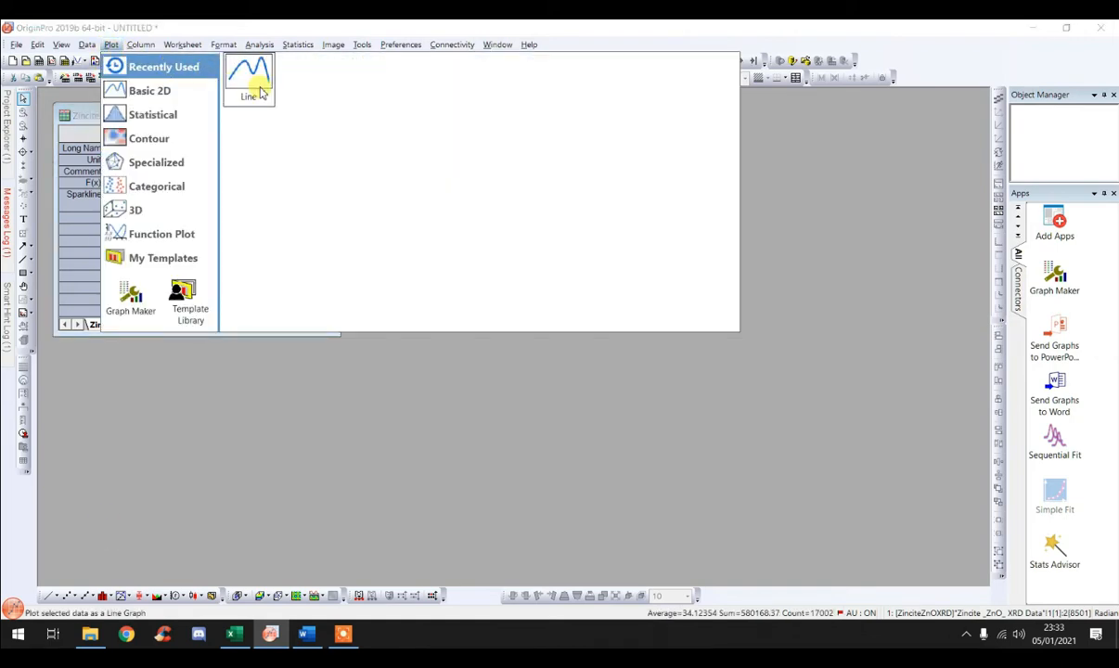
pyautogui.click(48, 599)
pyautogui.click(48, 598)
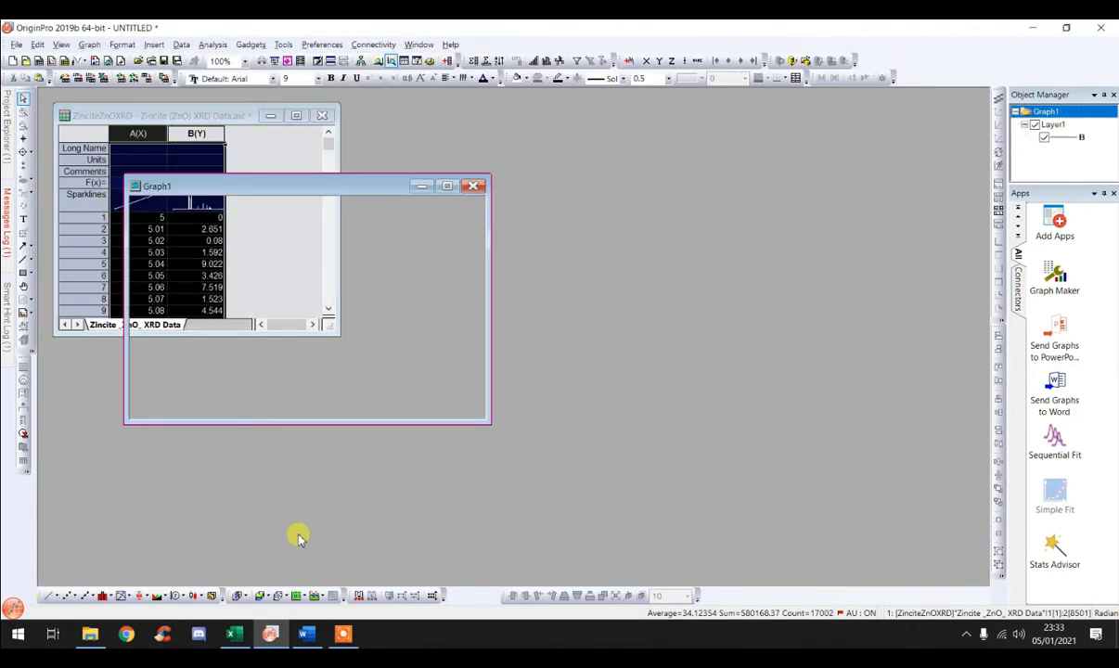
# Step: Enlarge the Graph1 window and place it beside the worksheet so the diffractogram is easy to read
pyautogui.moveTo(354, 188); pyautogui.dragTo(555, 170)
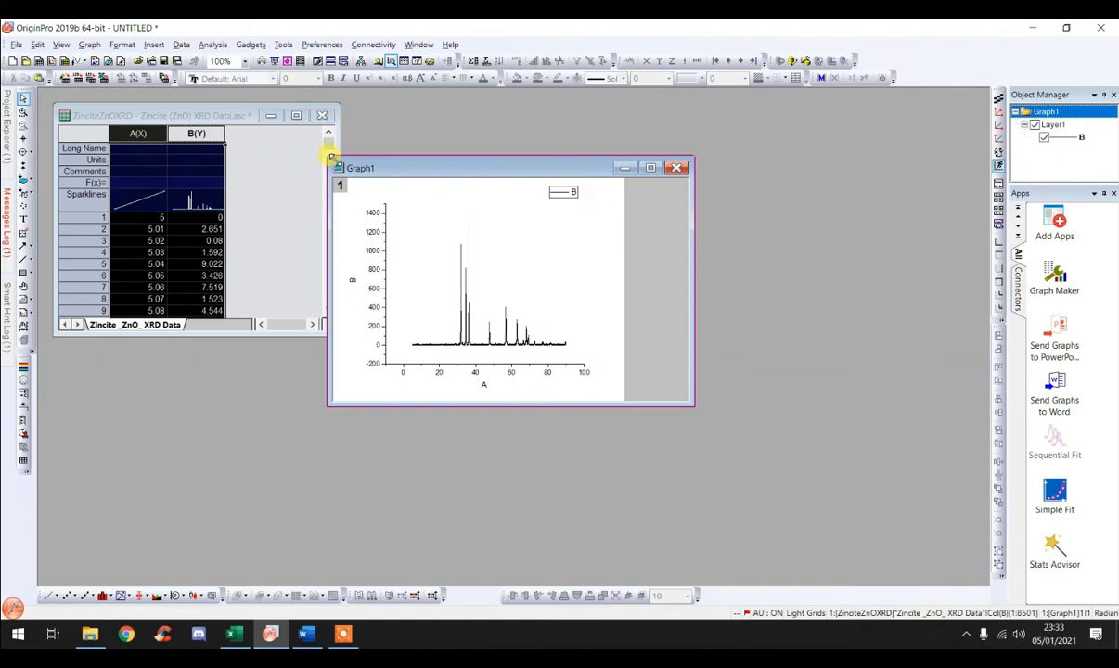
pyautogui.moveTo(331, 157); pyautogui.dragTo(214, 103)
pyautogui.moveTo(430, 125); pyautogui.dragTo(440, 154)
pyautogui.moveTo(702, 433); pyautogui.dragTo(787, 480)
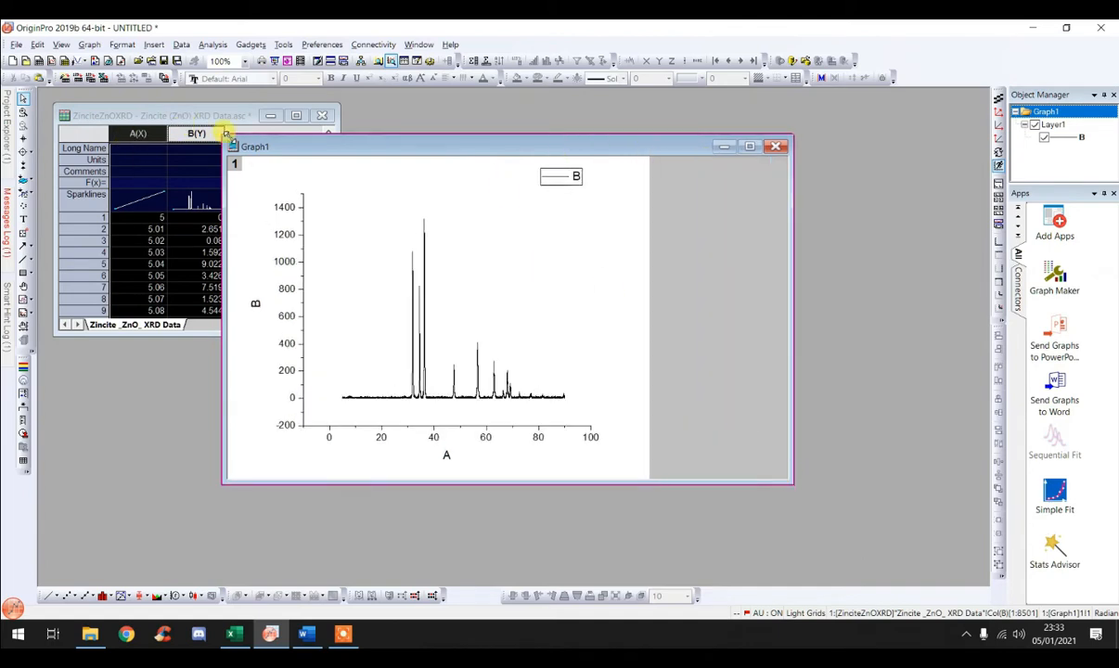
pyautogui.moveTo(220, 137); pyautogui.dragTo(150, 82)
pyautogui.moveTo(269, 105); pyautogui.dragTo(334, 155)
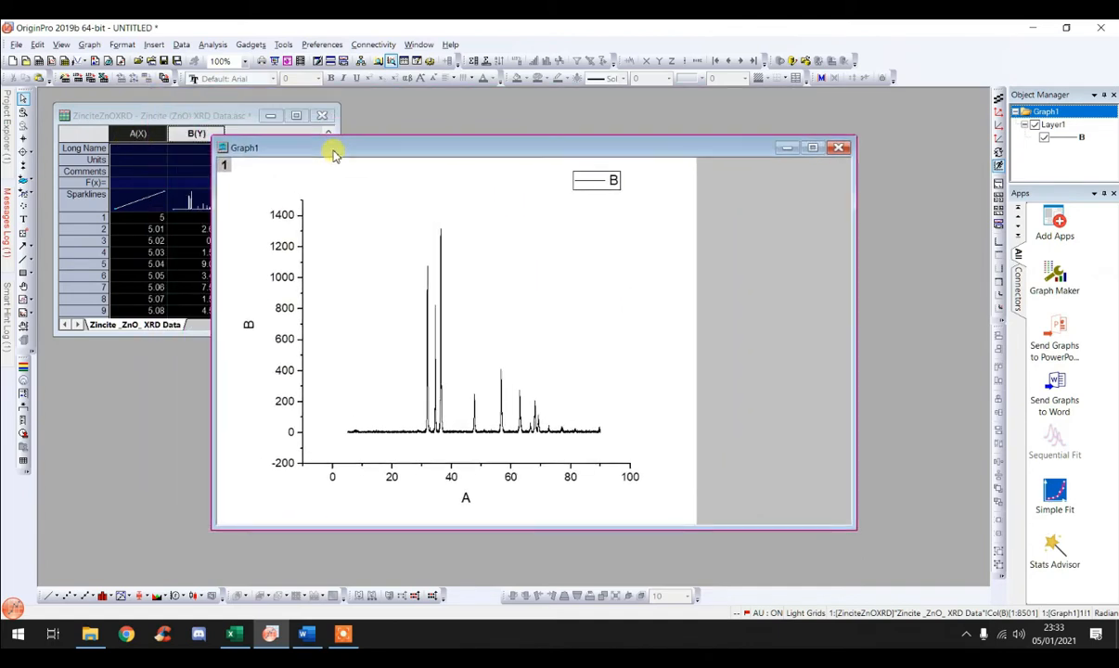
# Step: Open the Peak Analyzer dialog for the XRD graph and move the dialog and its preview window apart so both are visible
pyautogui.click(212, 45)
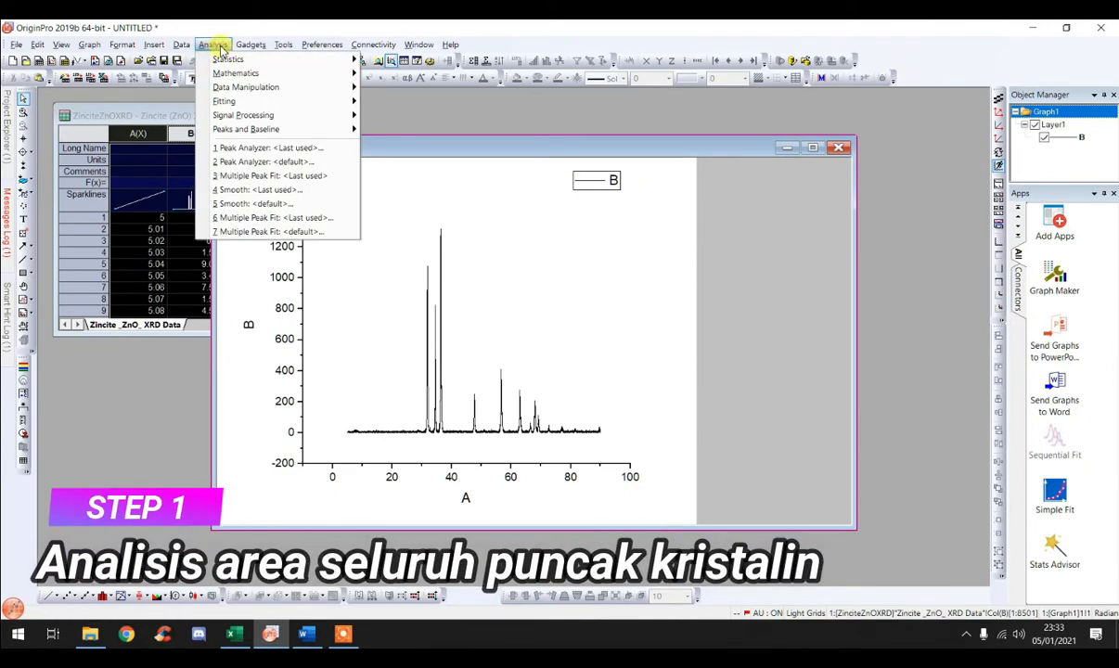
pyautogui.moveTo(299, 136)
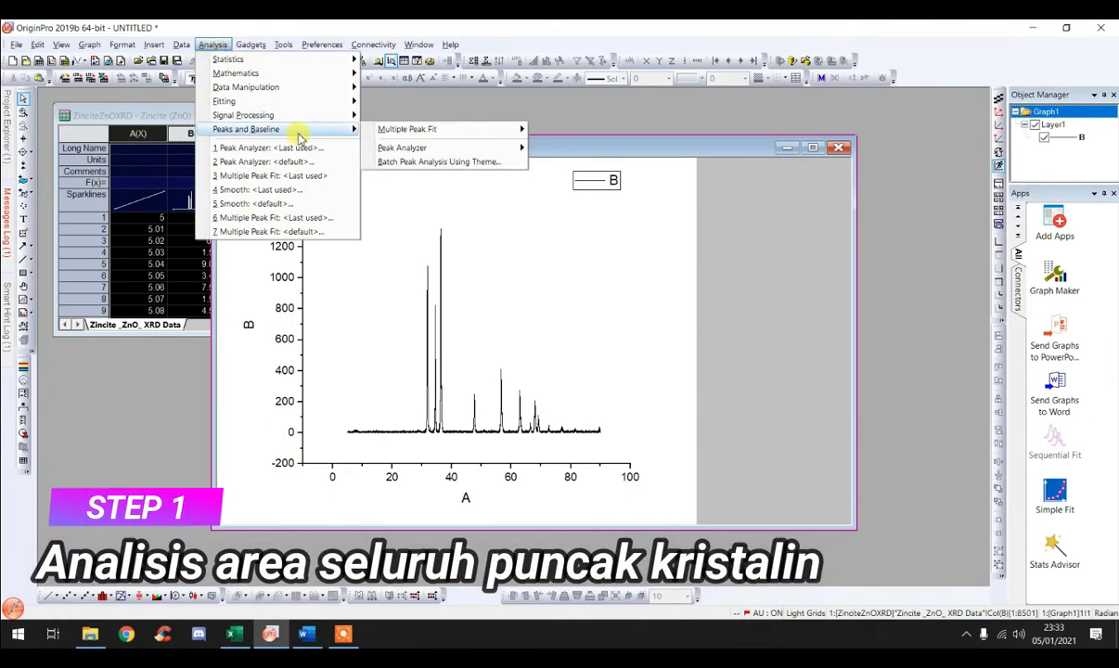
pyautogui.moveTo(434, 151)
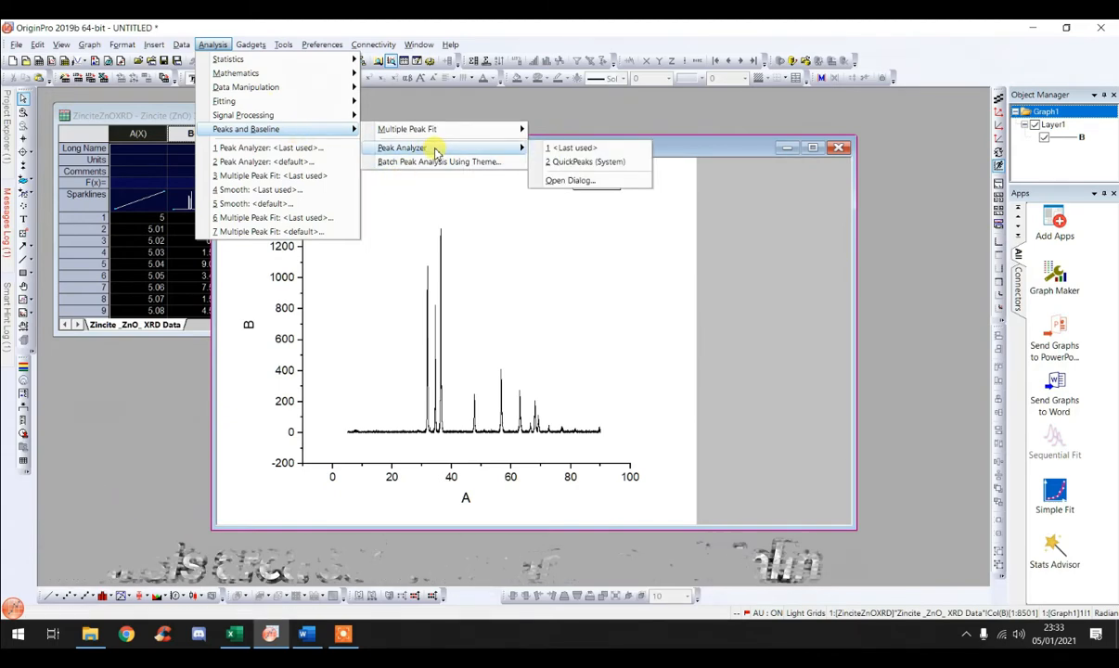
pyautogui.click(581, 182)
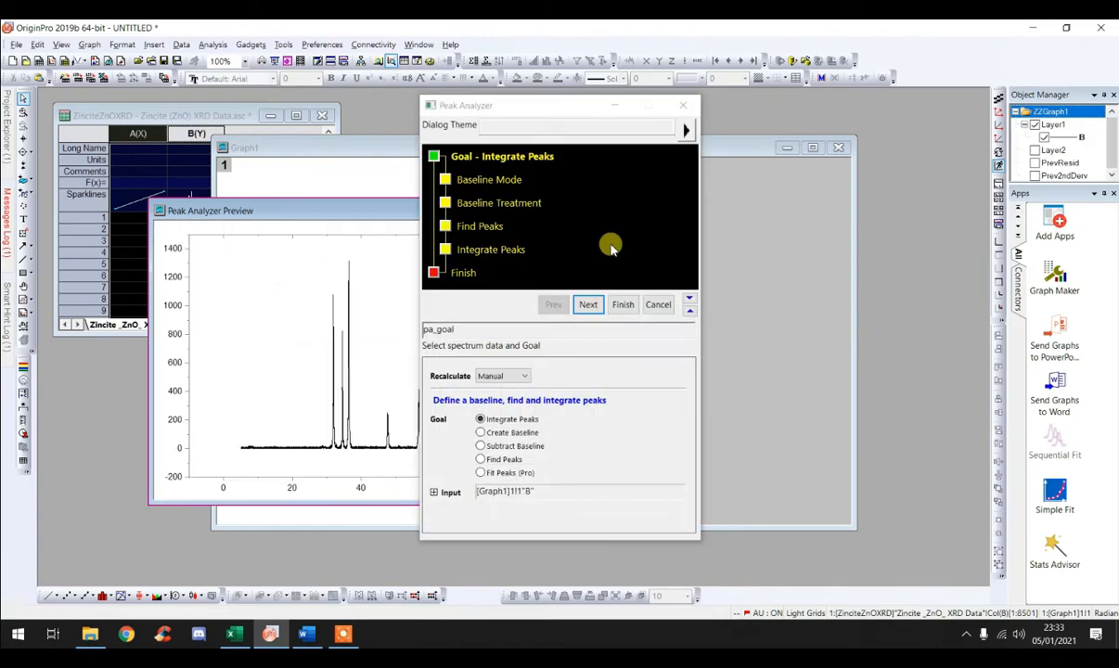
pyautogui.moveTo(547, 106); pyautogui.dragTo(881, 101)
pyautogui.moveTo(387, 216); pyautogui.dragTo(455, 170)
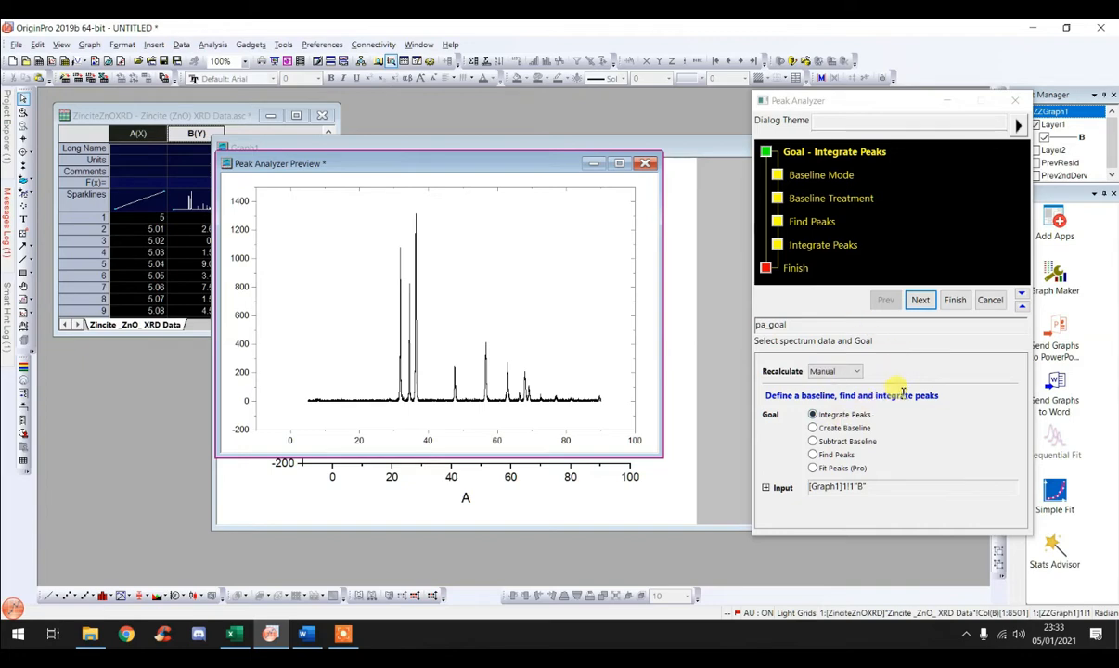
# Step: Keep the Integrate Peaks goal, set a custom constant baseline at Y = 0, and advance to Find Peaks without subtracting the baseline
pyautogui.click(920, 304)
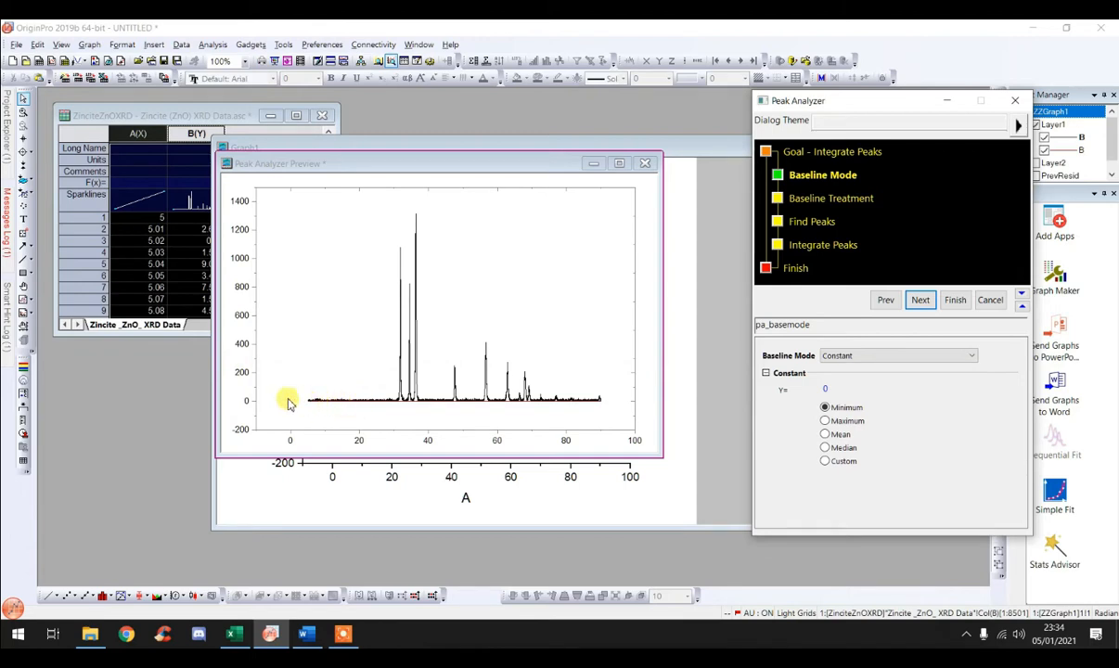
pyautogui.click(826, 462)
pyautogui.doubleClick(825, 388)
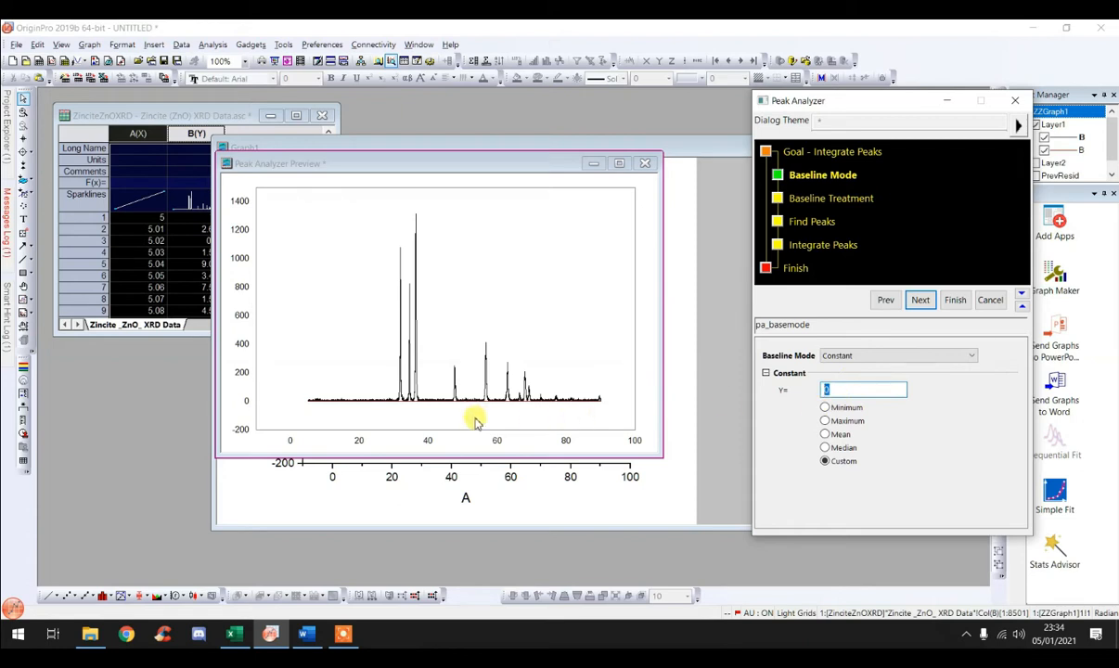
pyautogui.click(821, 412)
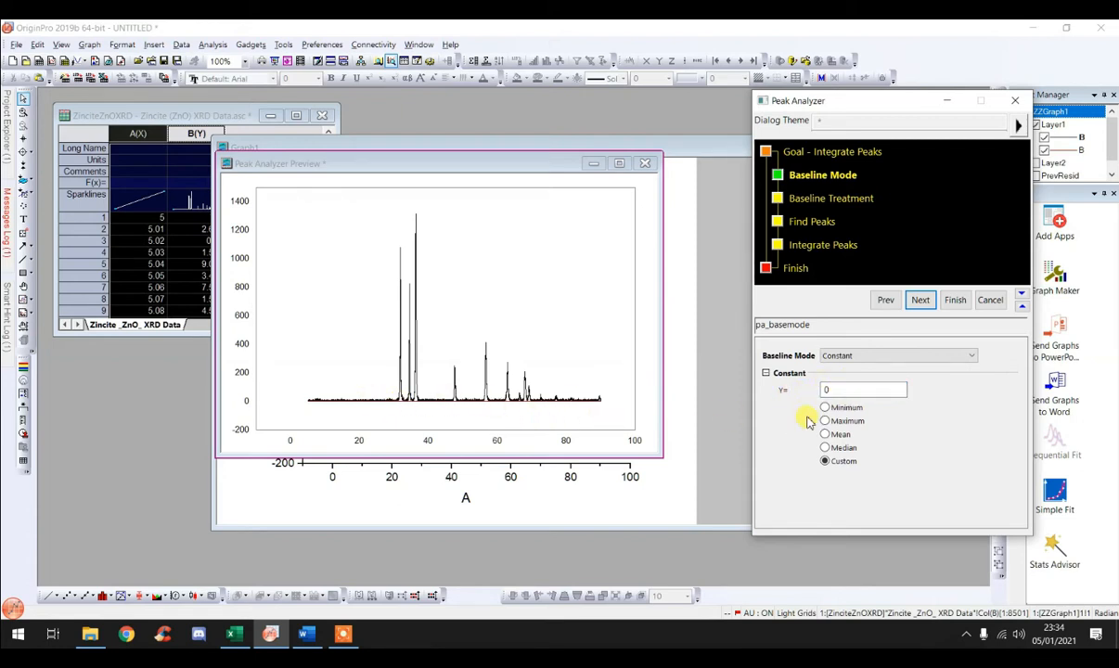
pyautogui.click(921, 300)
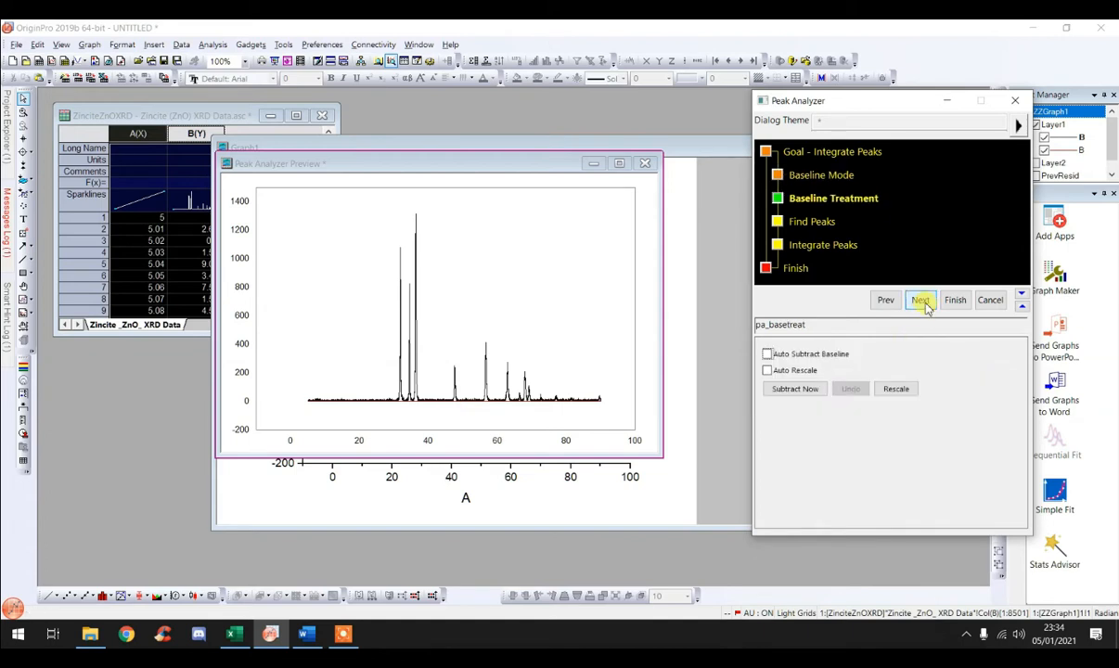
pyautogui.click(923, 303)
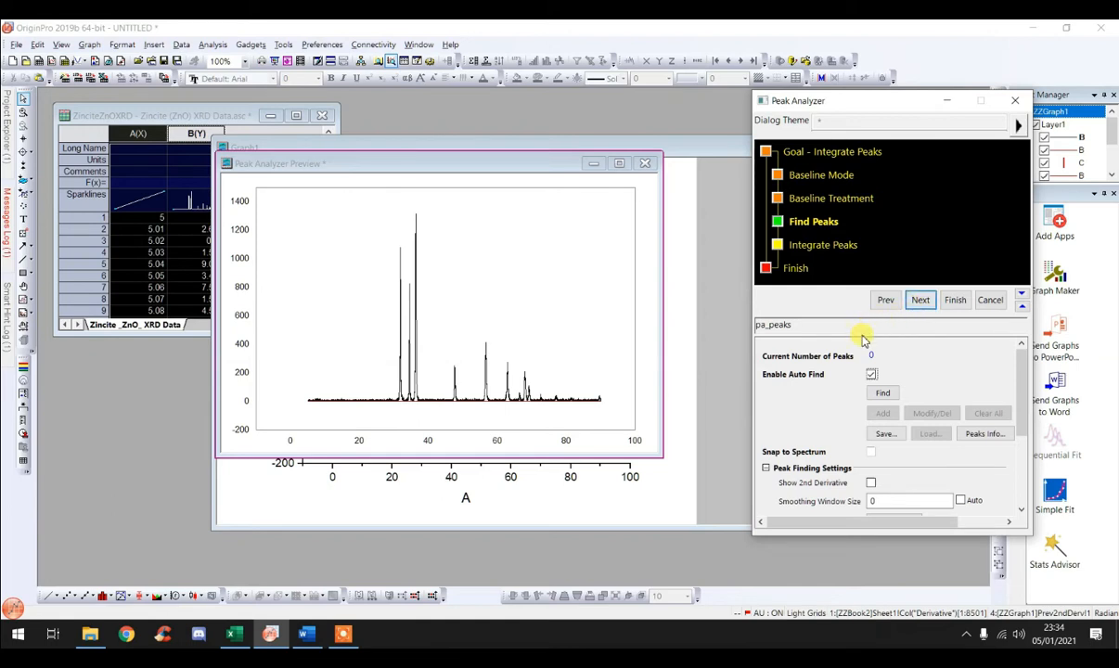
# Step: Run the automatic peak search, turn off Auto Find, and clear all the detected peaks
pyautogui.click(882, 393)
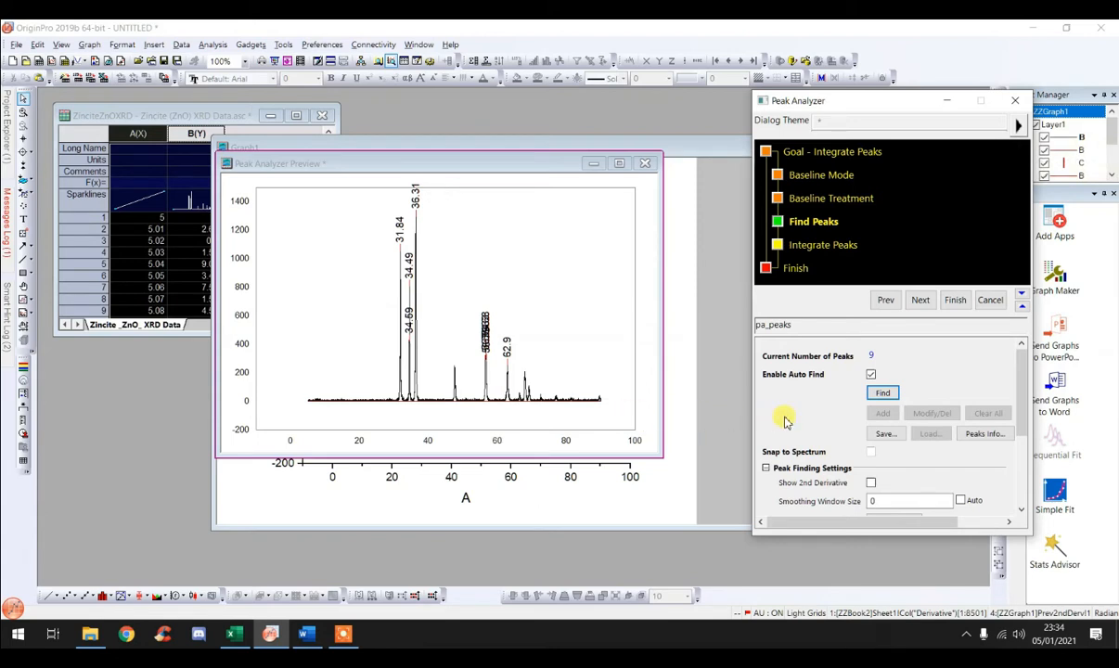
pyautogui.click(872, 375)
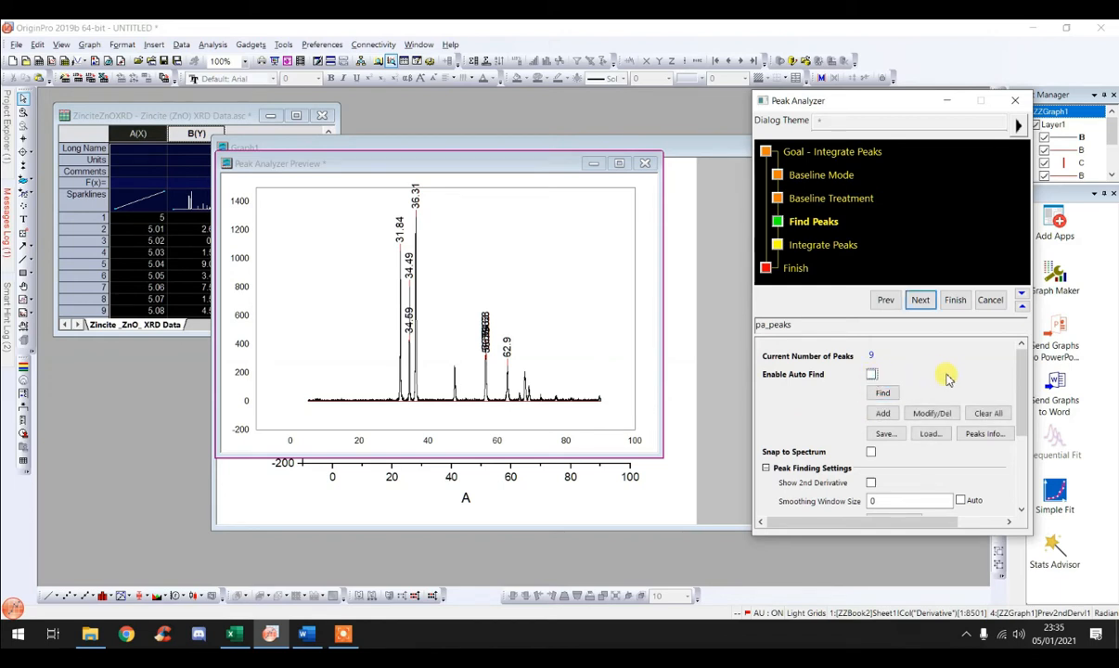
pyautogui.click(992, 415)
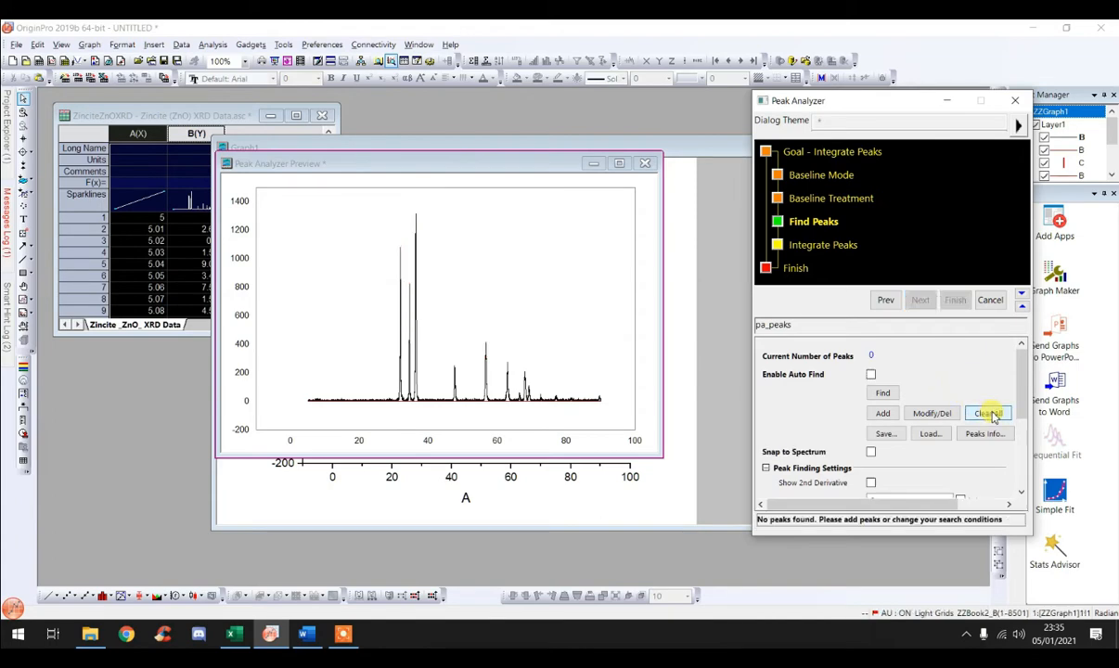
# Step: Enlarge the preview graph and manually add nine peaks at the diffraction maxima between about 31.8 and 69.2 on the X axis
pyautogui.click(885, 411)
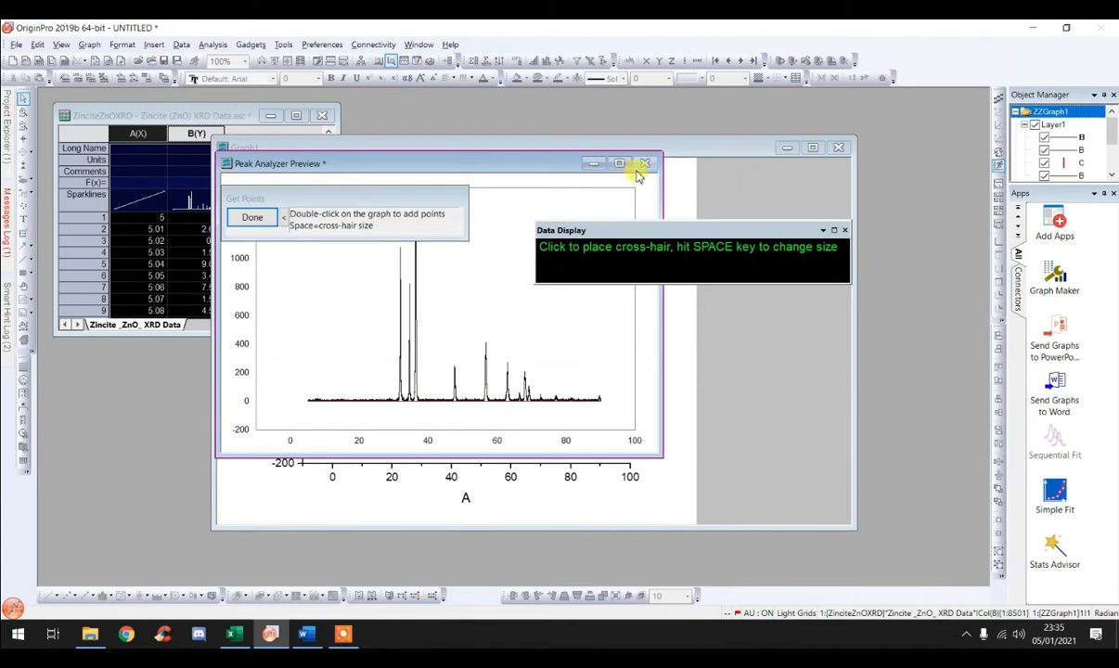
pyautogui.moveTo(659, 453); pyautogui.dragTo(834, 524)
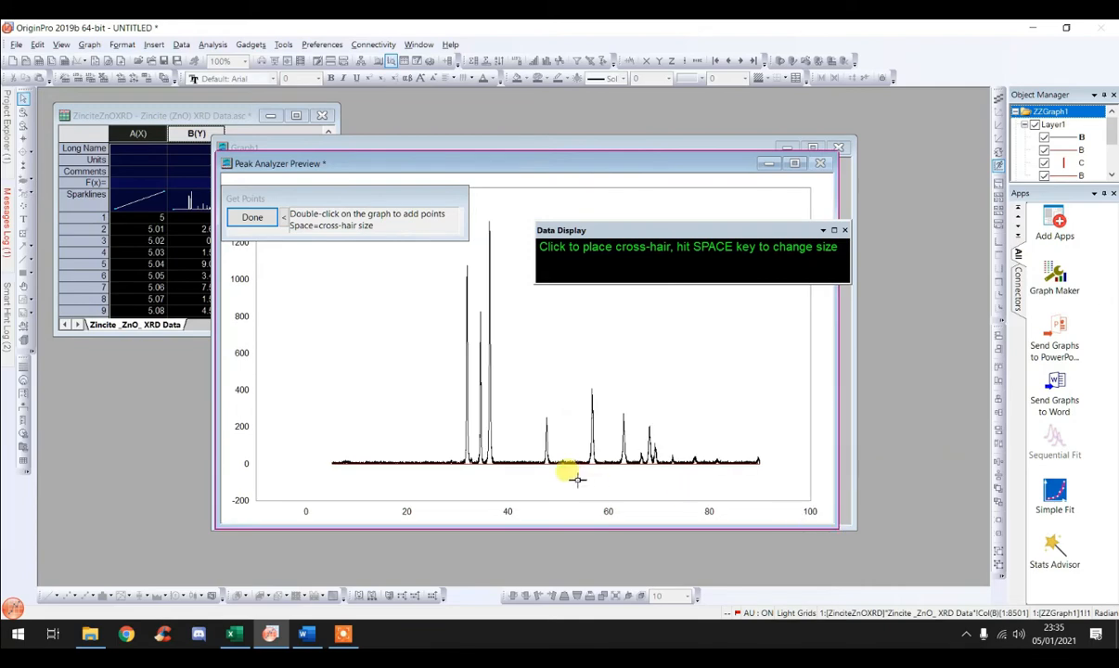
pyautogui.doubleClick(468, 272)
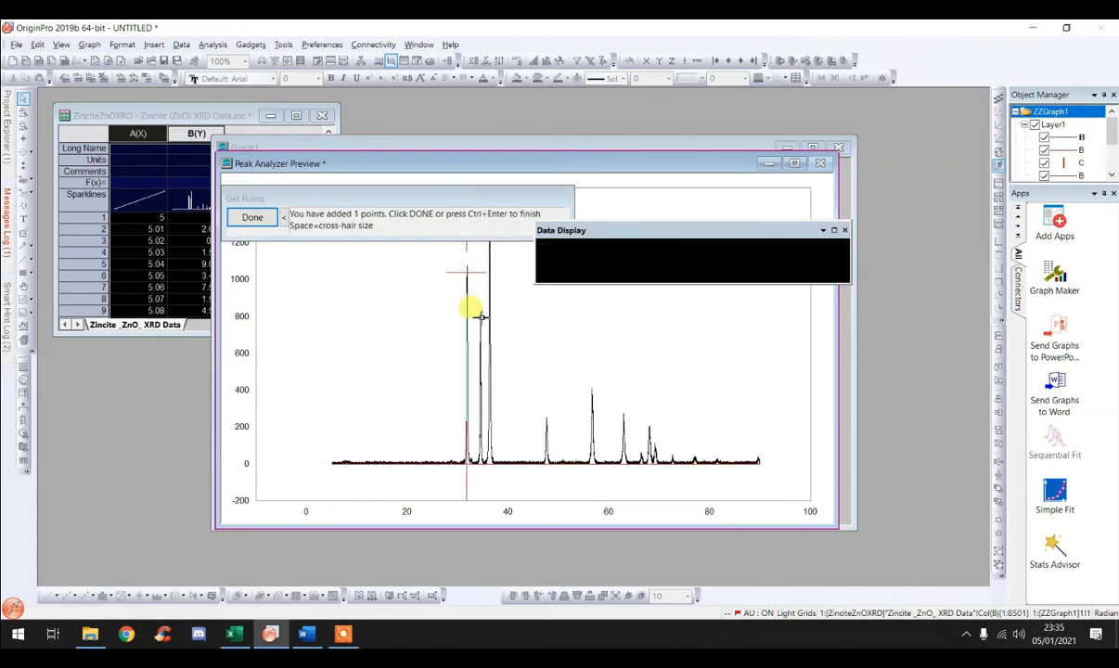
pyautogui.doubleClick(479, 316)
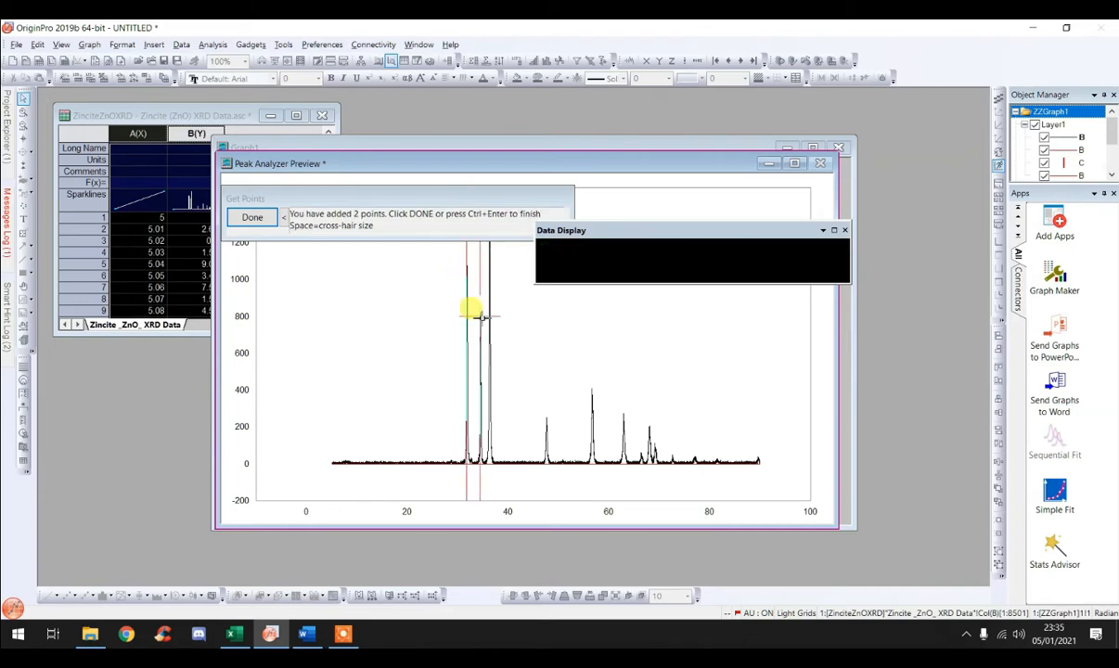
pyautogui.doubleClick(490, 249)
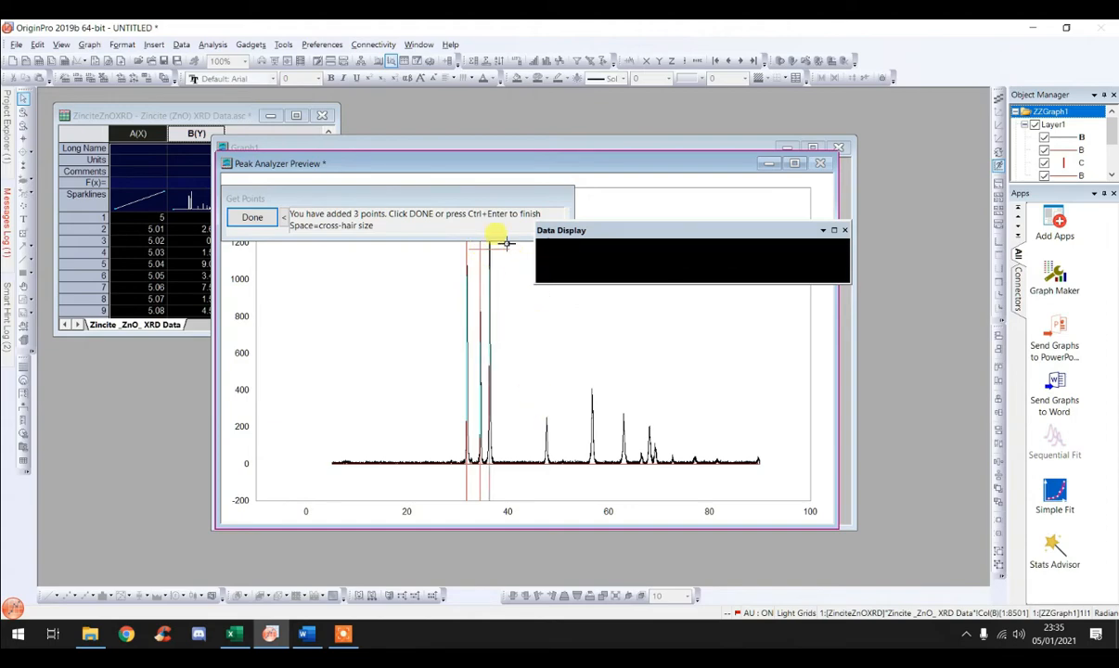
pyautogui.click(548, 424)
pyautogui.doubleClick(548, 424)
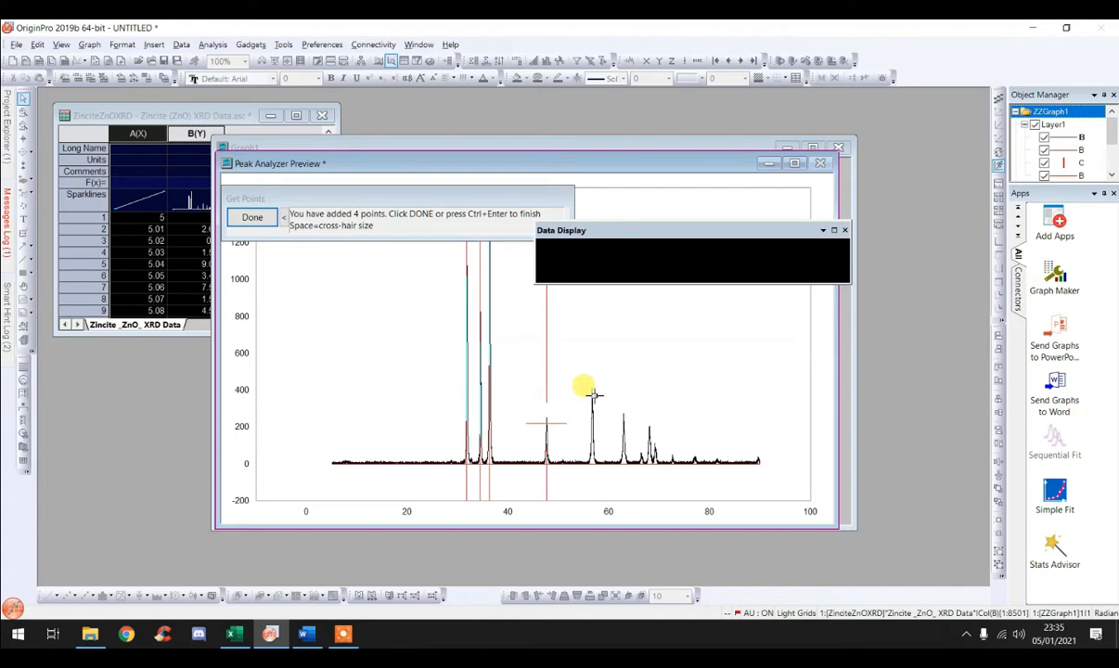
pyautogui.click(594, 394)
pyautogui.doubleClick(594, 394)
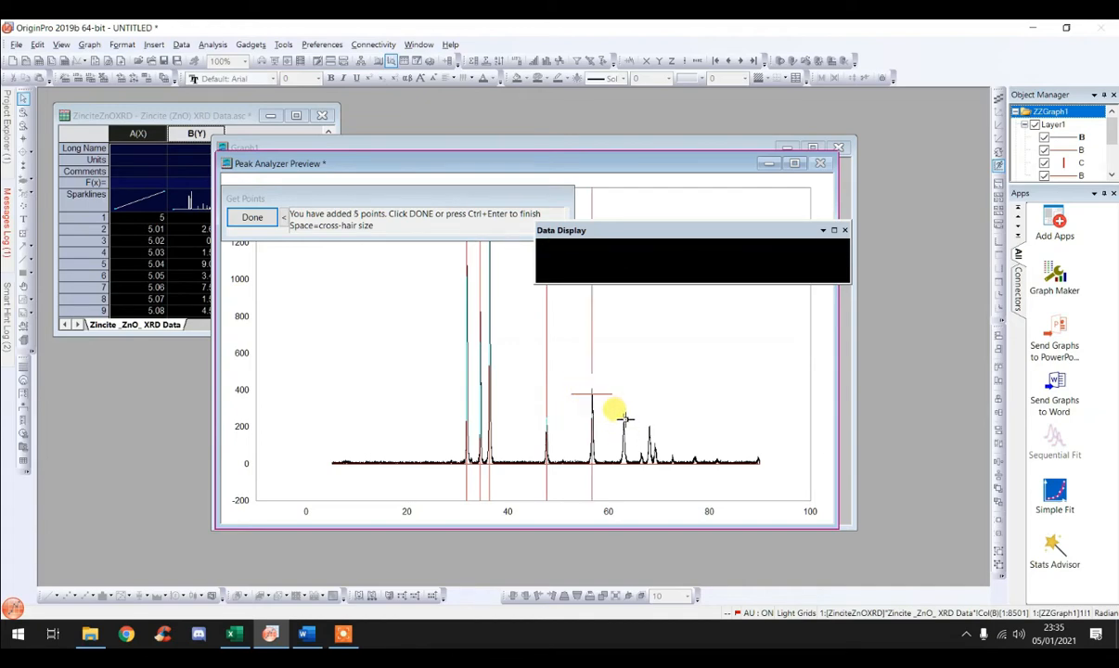
pyautogui.click(626, 419)
pyautogui.doubleClick(626, 420)
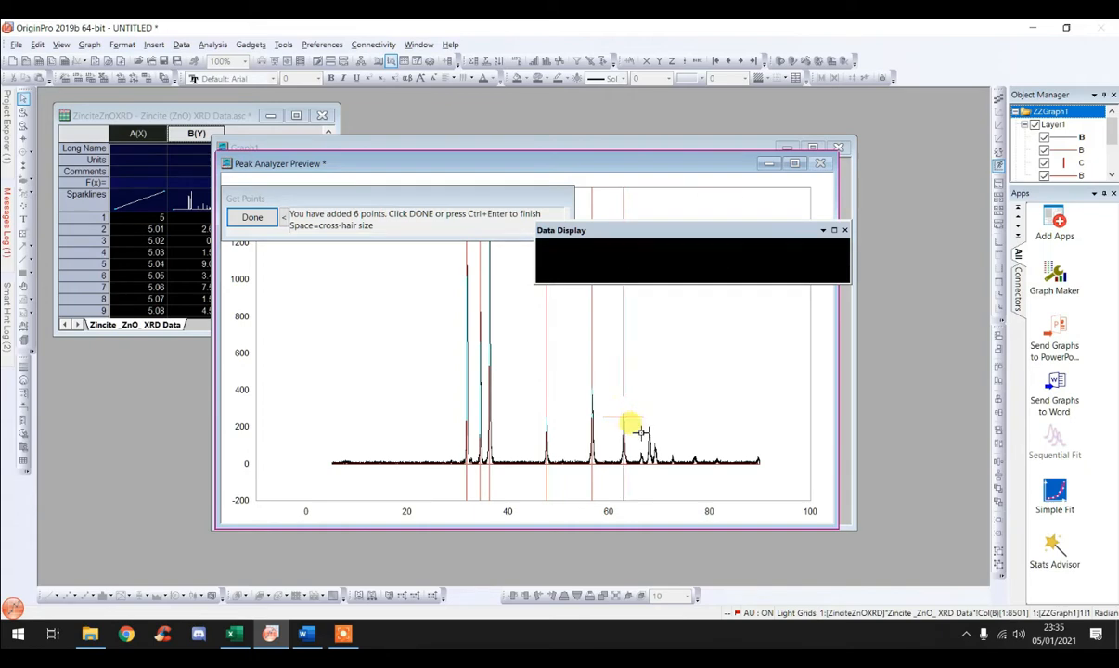
pyautogui.doubleClick(650, 432)
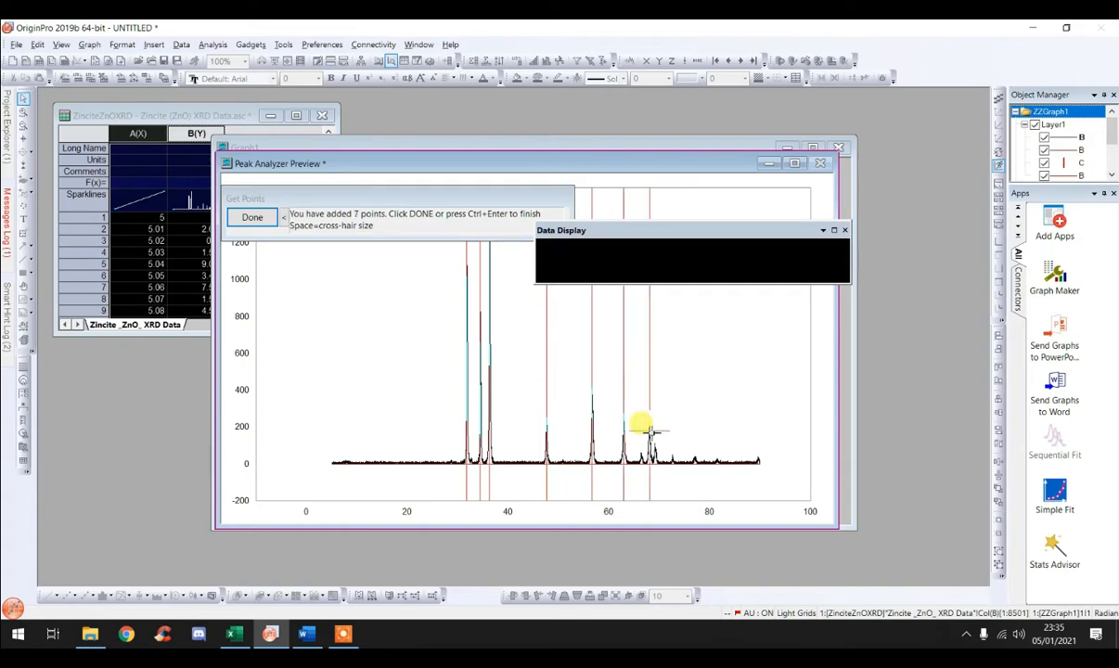
pyautogui.doubleClick(657, 449)
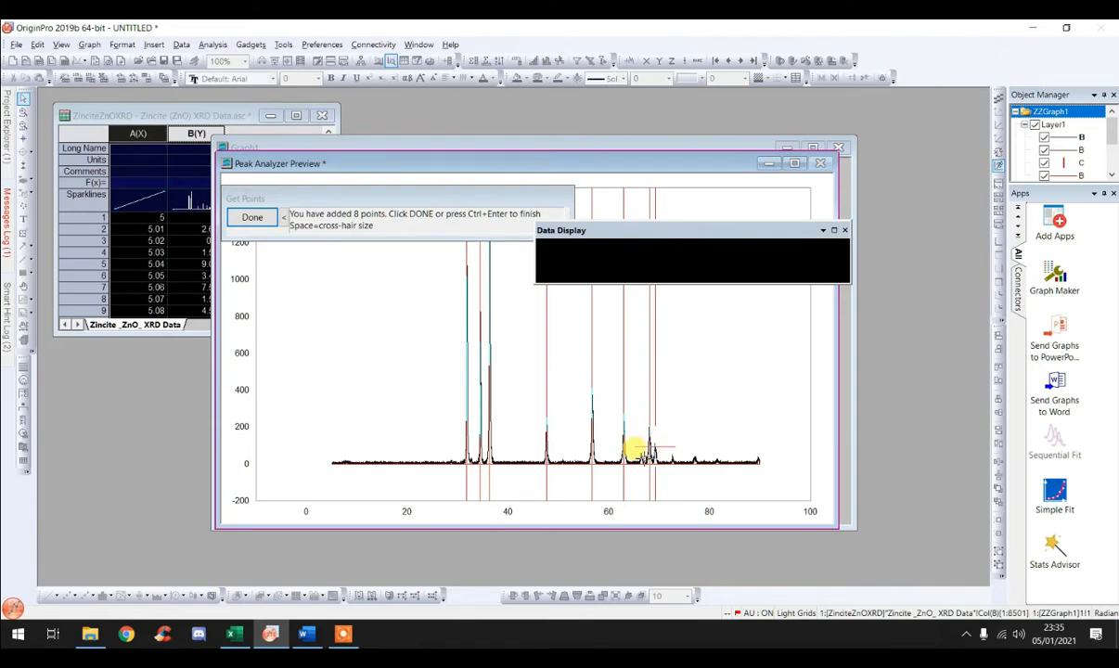
pyautogui.doubleClick(641, 454)
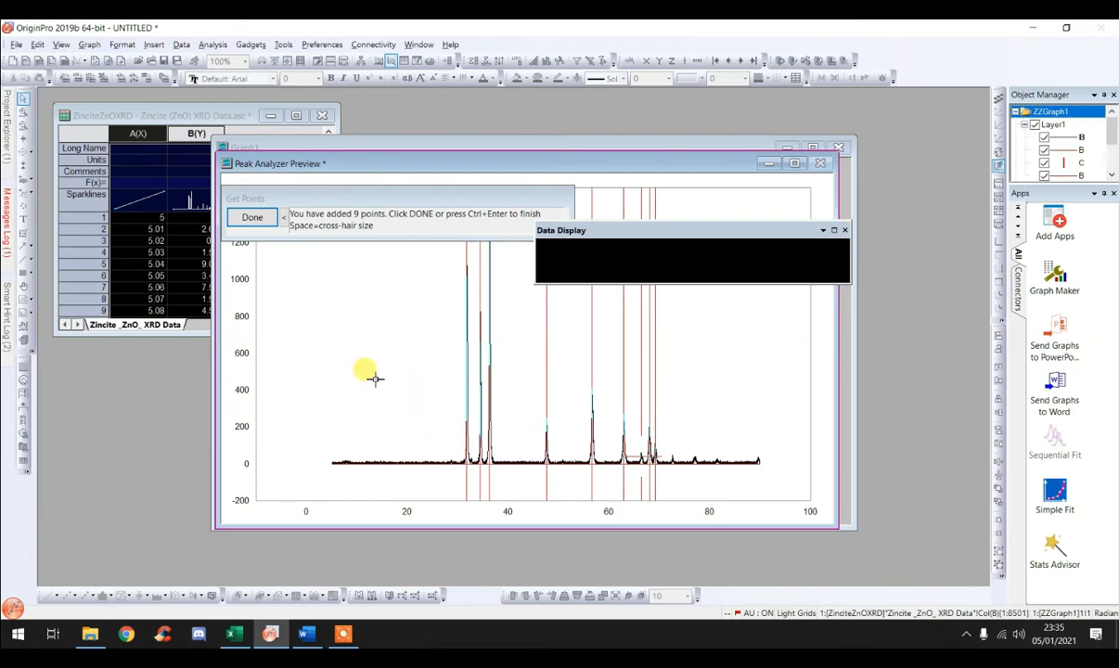
pyautogui.click(252, 219)
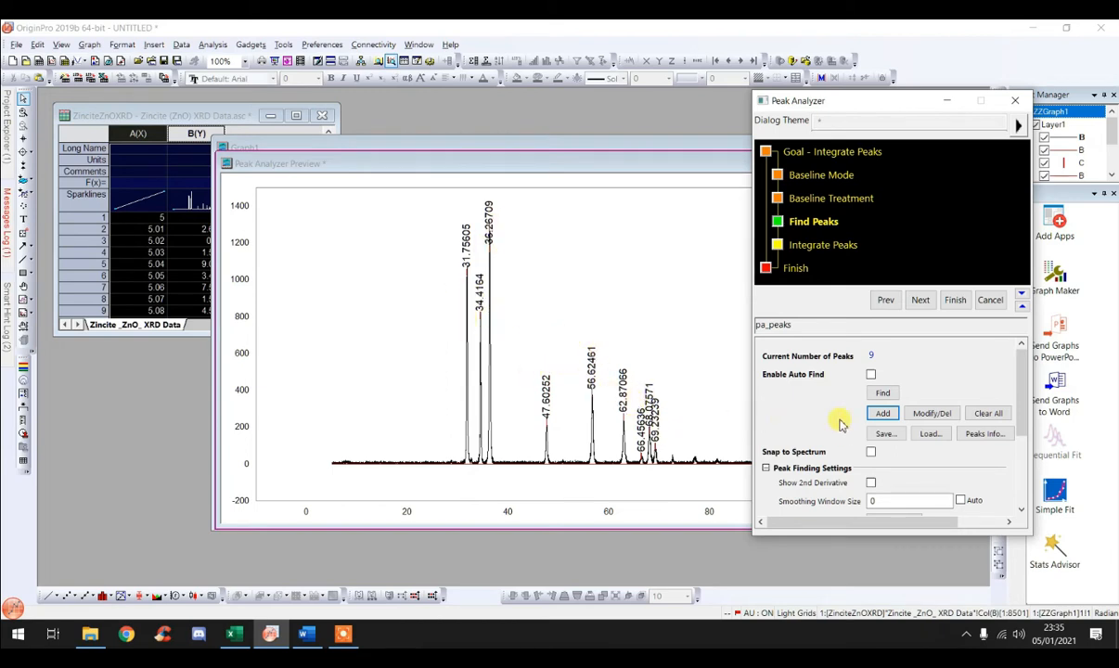
# Step: Set the peak finding direction to Positive, keeping Local Maximum as the method
pyautogui.scroll(-2, 840, 423)
pyautogui.scroll(-2, 840, 423)
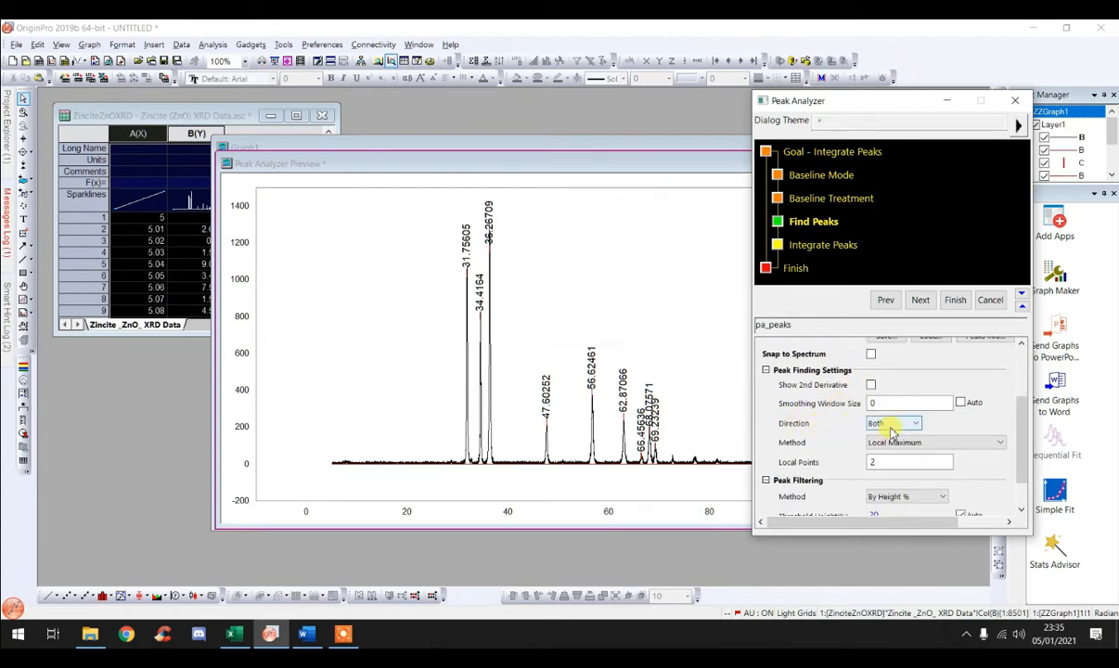
pyautogui.click(880, 424)
pyautogui.click(880, 425)
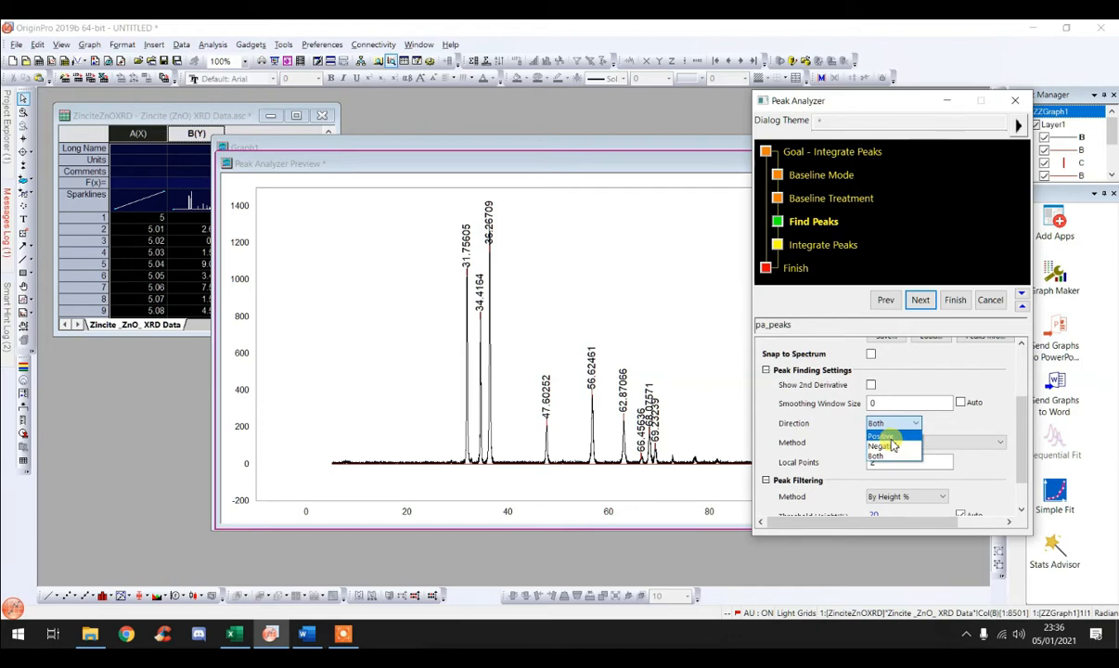
pyautogui.click(886, 435)
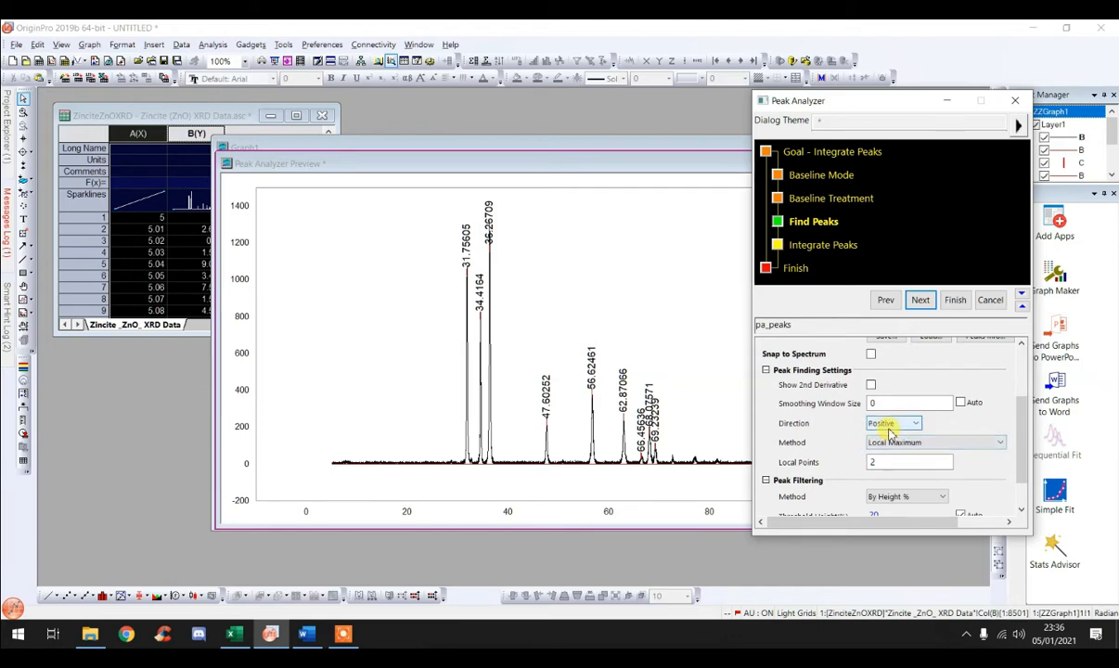
pyautogui.click(889, 427)
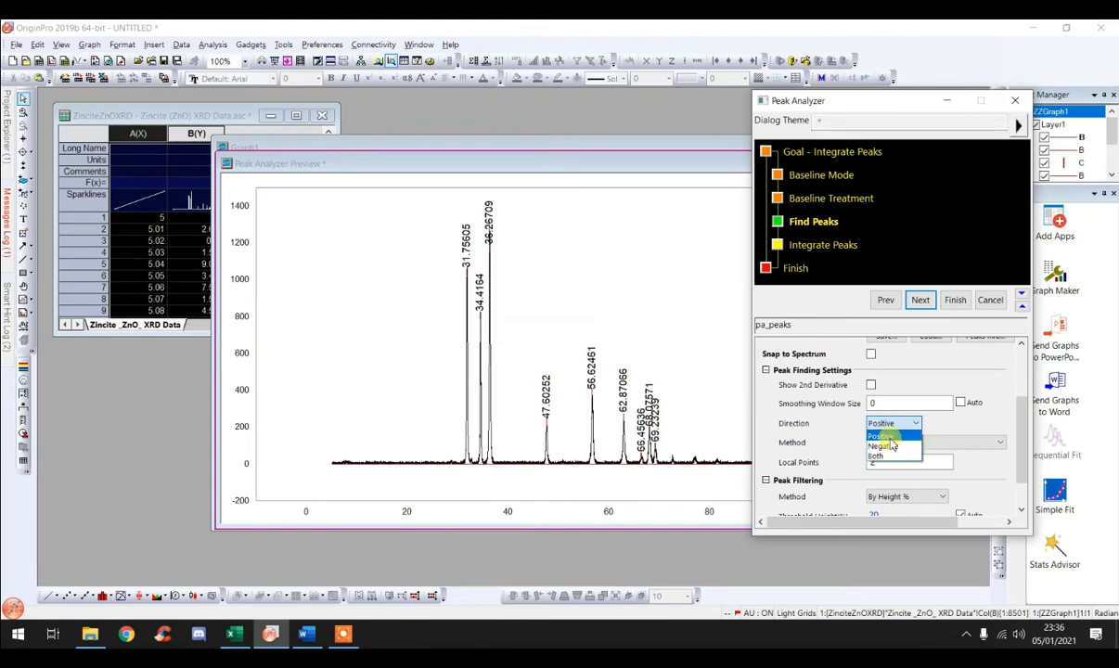
pyautogui.click(945, 437)
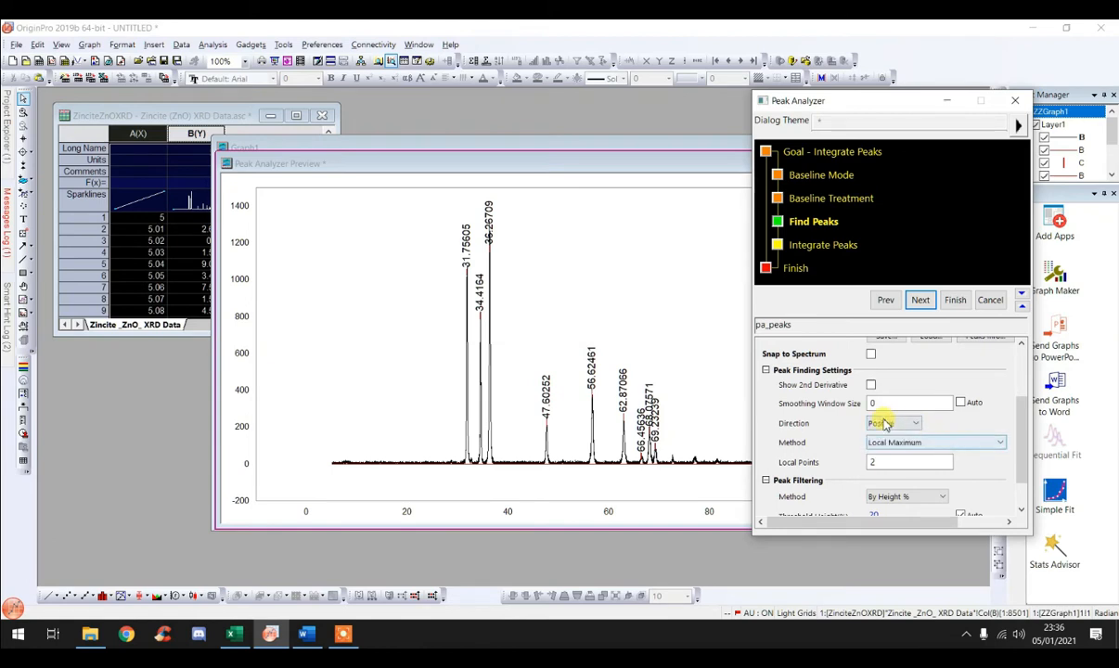
pyautogui.scroll(-2, 889, 434)
pyautogui.scroll(5, 910, 475)
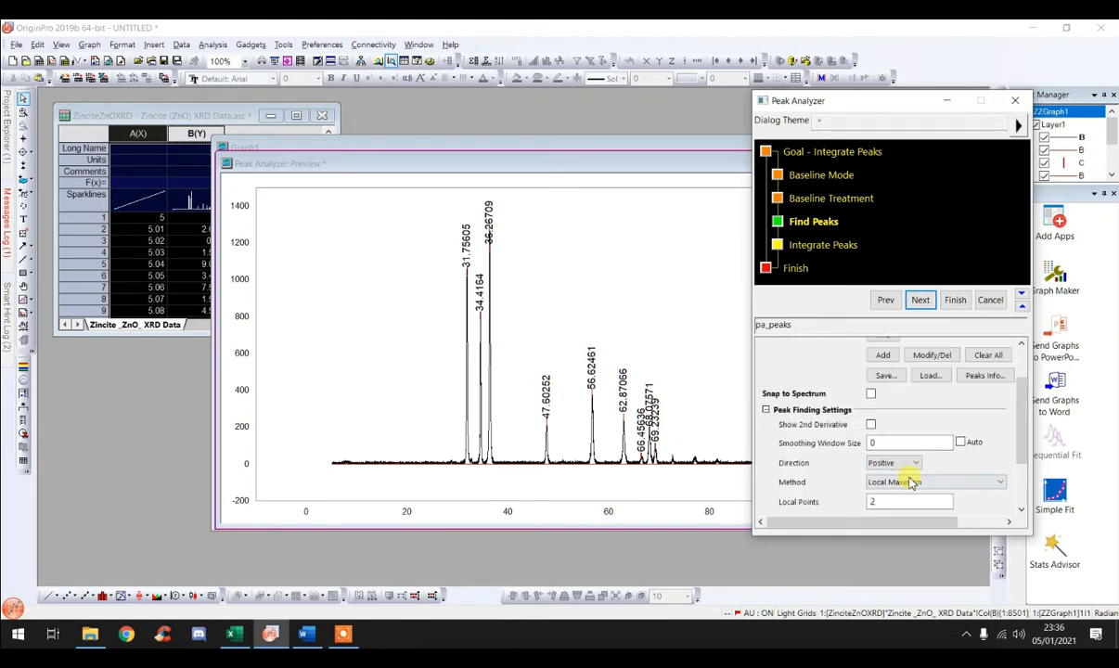
# Step: Proceed to the Integrate Peaks stage and set the integration window width to Adjust on Preview Graph
pyautogui.click(922, 300)
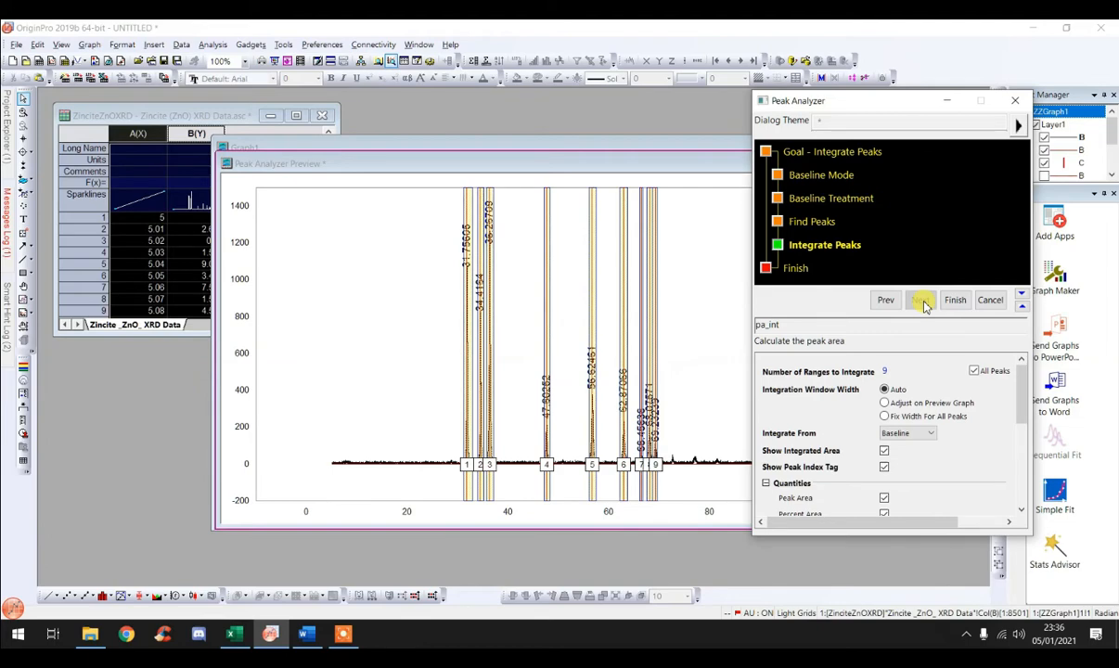
pyautogui.click(918, 303)
pyautogui.click(887, 404)
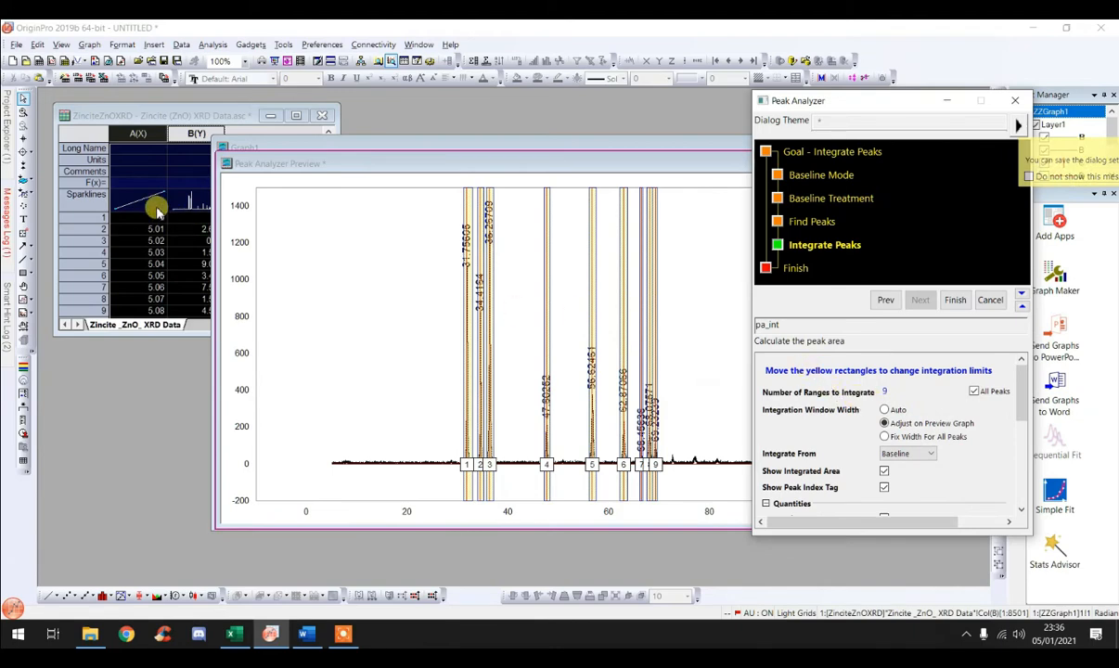
# Step: Narrow the integration range of peak 1 to about 31.33–32.48, leaving out the small bump beside it
pyautogui.click(23, 111)
pyautogui.moveTo(437, 394); pyautogui.dragTo(529, 489)
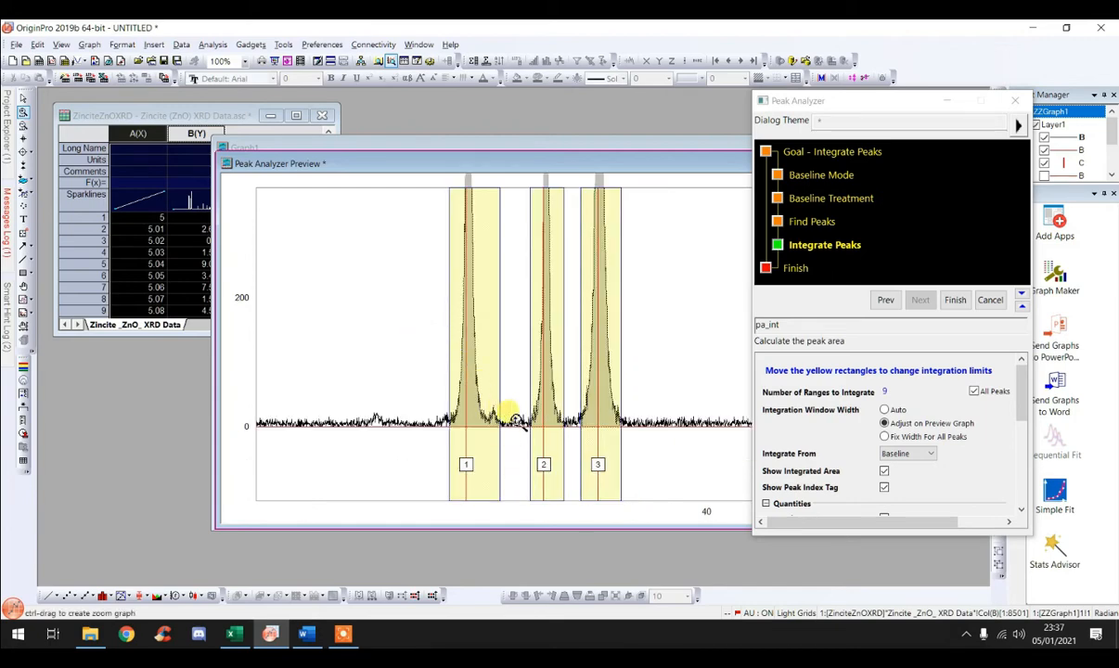
pyautogui.click(23, 98)
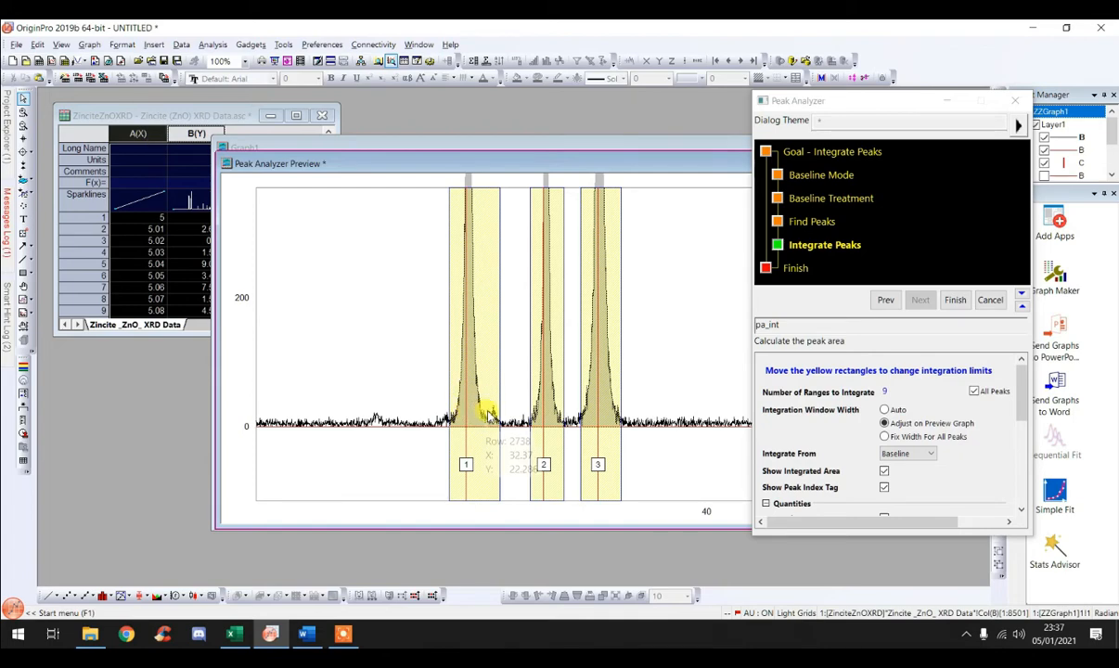
pyautogui.moveTo(488, 408)
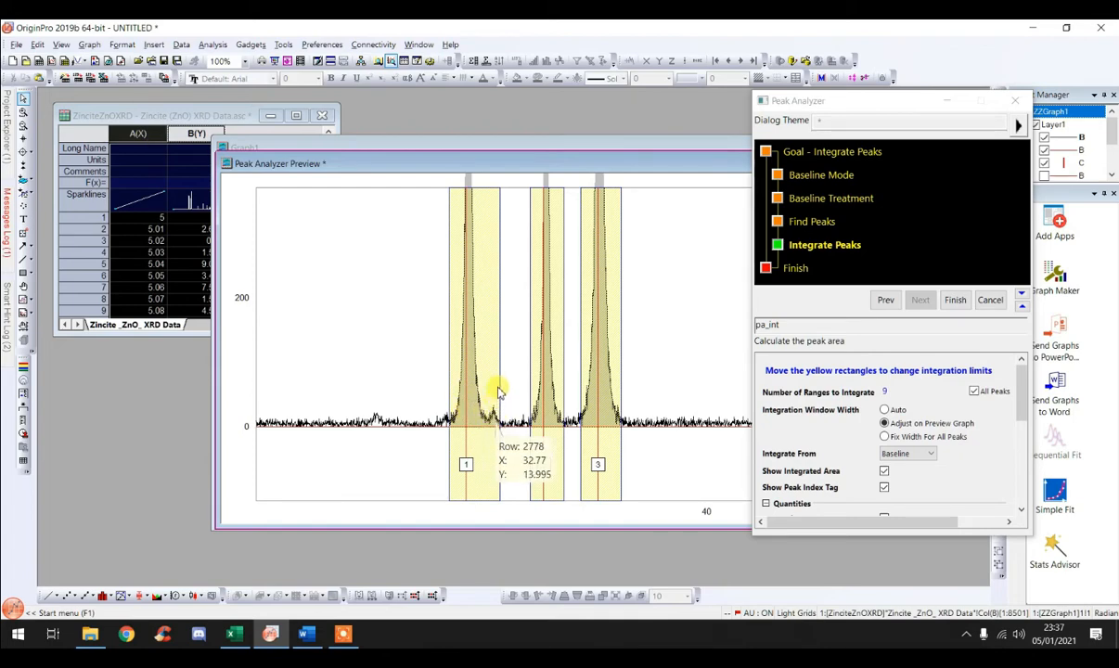
pyautogui.click(499, 385)
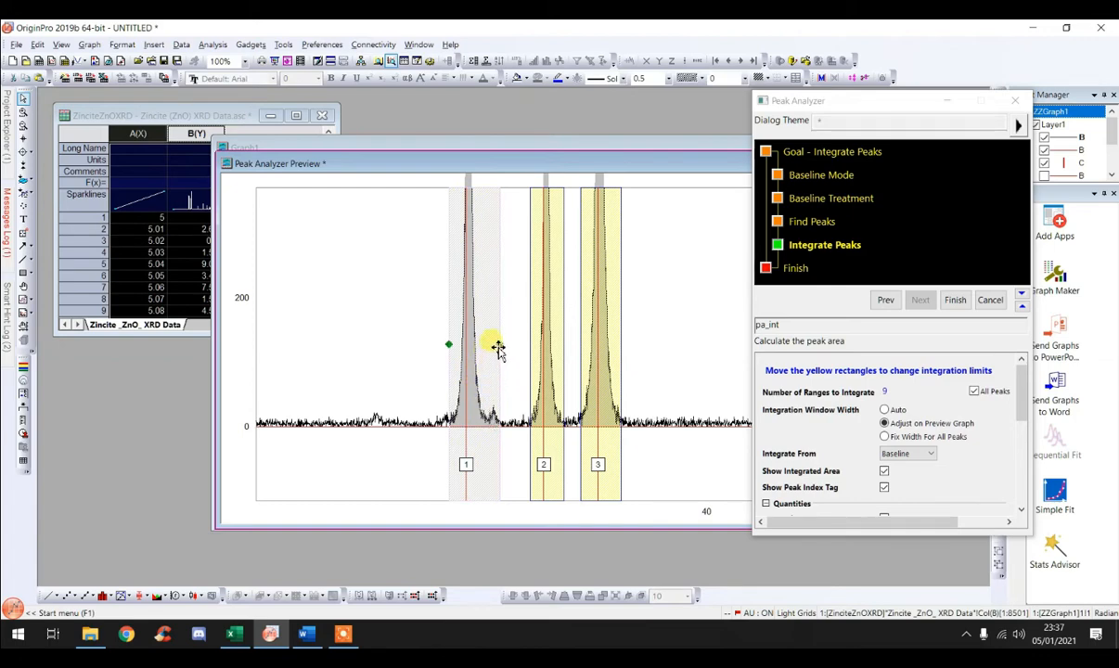
pyautogui.moveTo(499, 344); pyautogui.dragTo(453, 344)
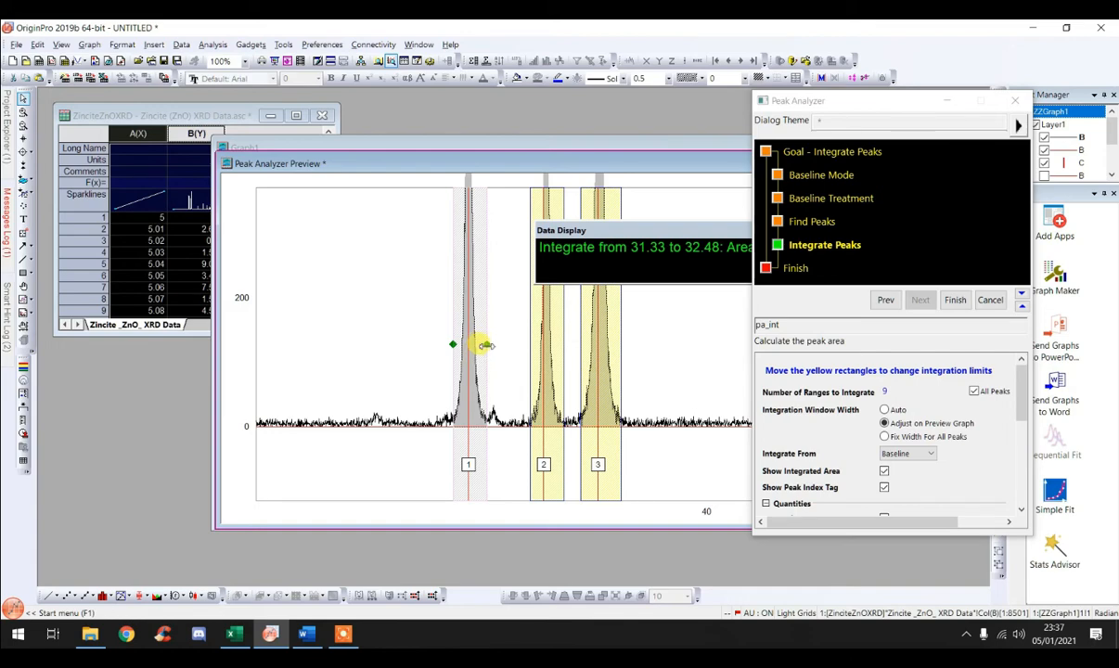
pyautogui.moveTo(486, 345); pyautogui.dragTo(485, 345)
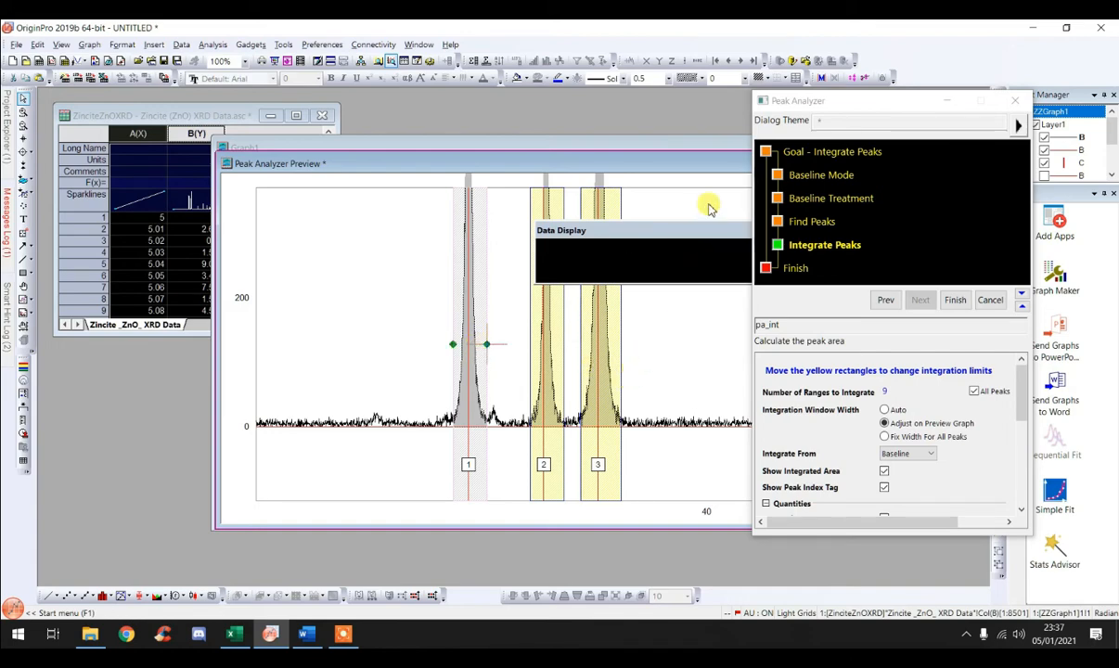
# Step: Collapse the Peak Analyzer dialog, maximize the preview graph, and narrow peak 3's integration range to 35.69–36.95
pyautogui.click(948, 104)
pyautogui.click(948, 102)
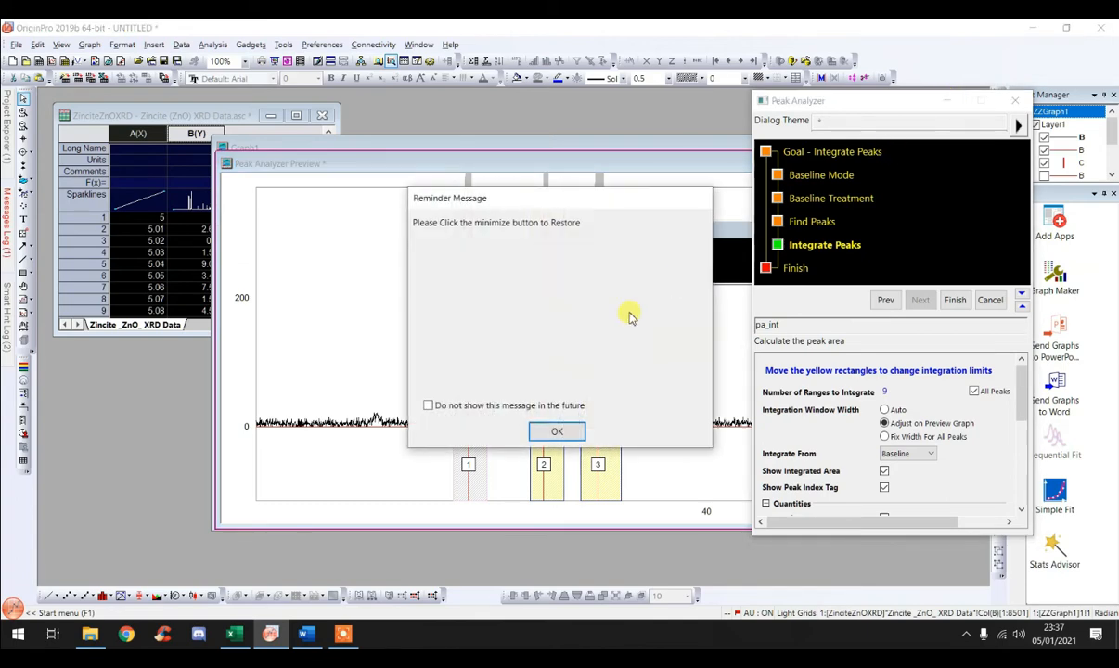
pyautogui.click(555, 432)
pyautogui.moveTo(719, 227); pyautogui.dragTo(524, 210)
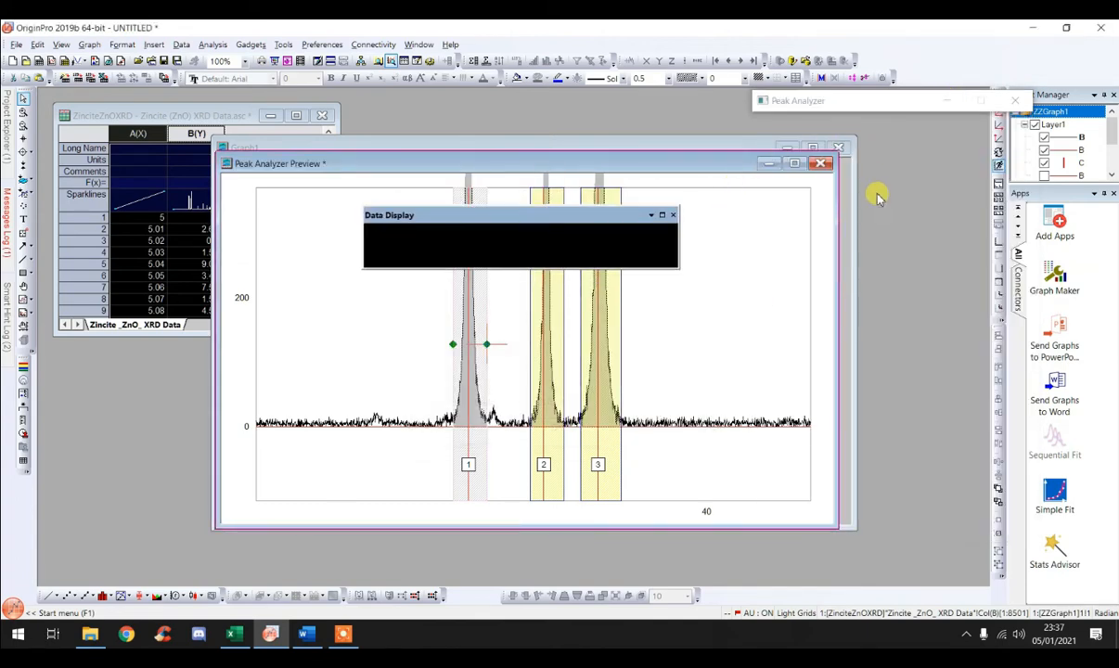
pyautogui.click(795, 167)
pyautogui.moveTo(490, 215); pyautogui.dragTo(585, 143)
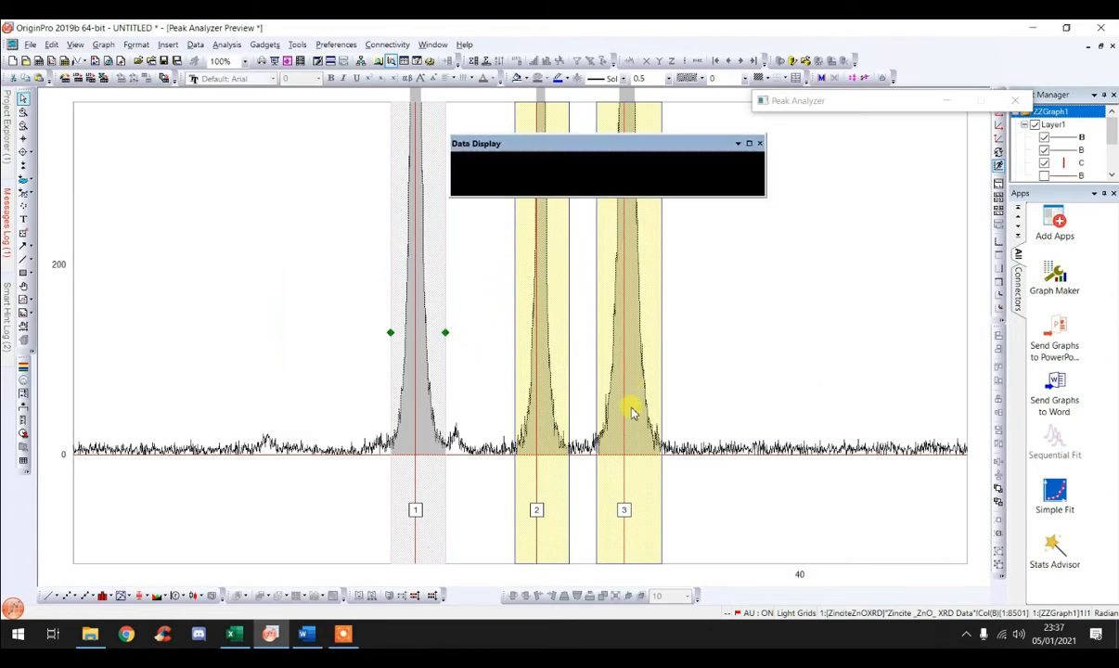
pyautogui.click(658, 367)
pyautogui.moveTo(664, 332); pyautogui.dragTo(662, 332)
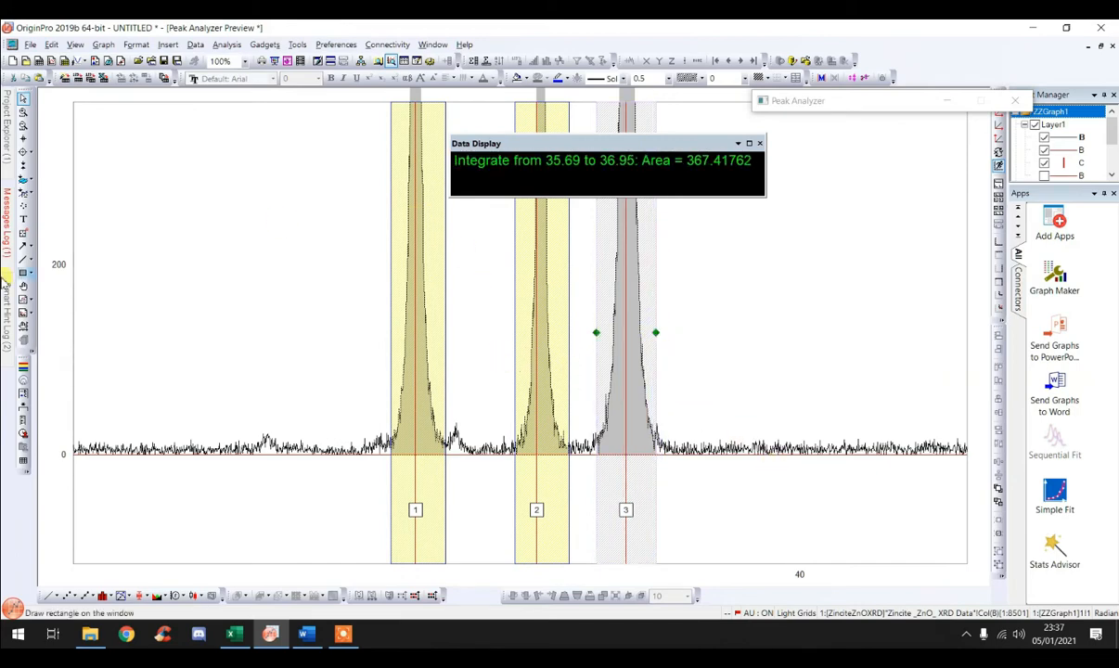
# Step: Examine the integration ranges of peaks 4 to 9 close up, and restore the full axis scale
pyautogui.moveTo(11, 107)
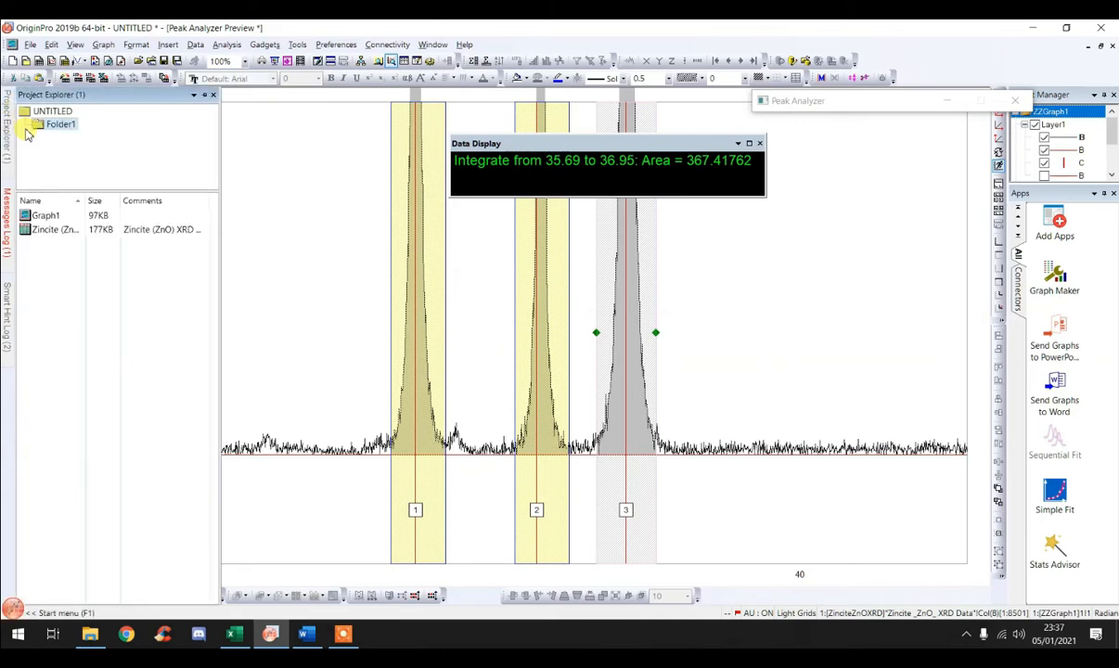
pyautogui.click(213, 99)
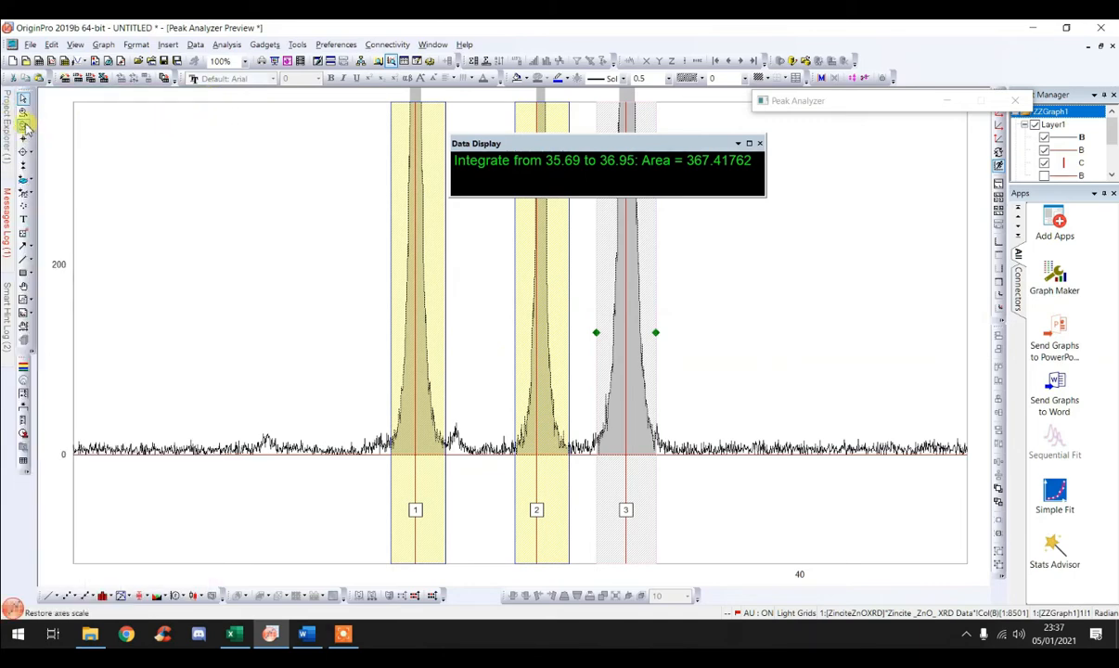
pyautogui.click(25, 123)
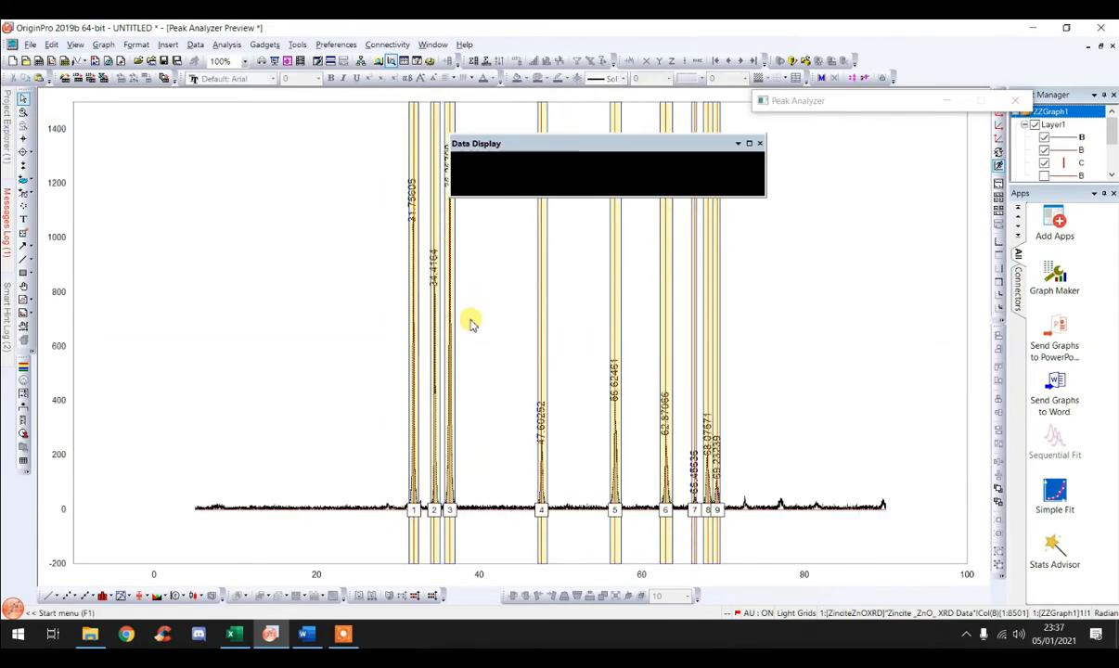
pyautogui.click(24, 111)
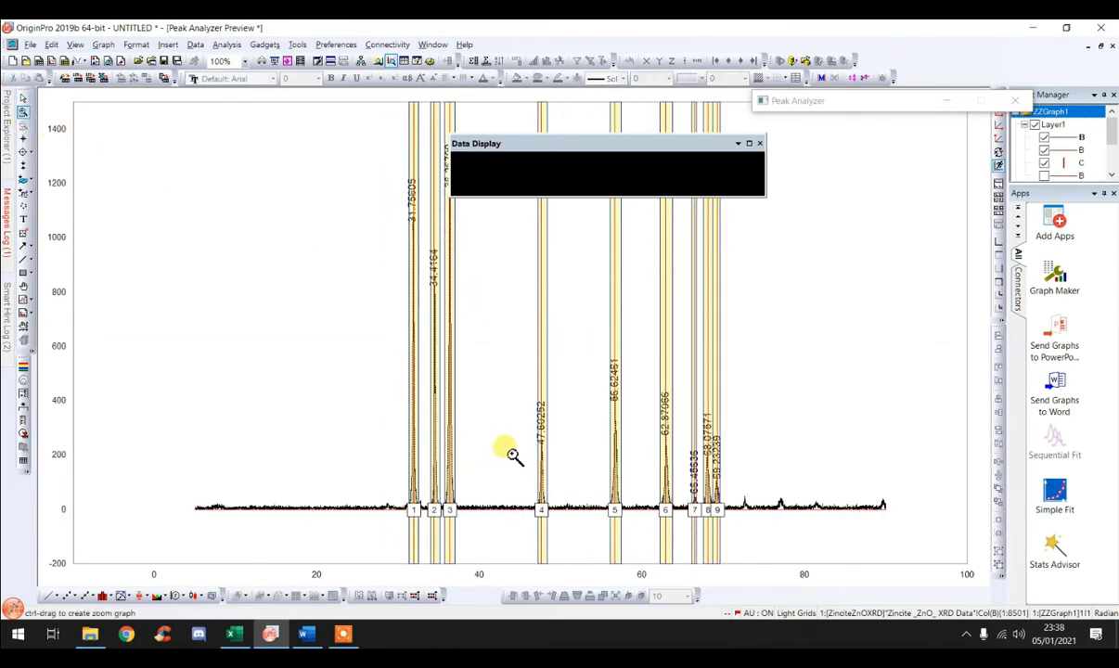
pyautogui.moveTo(514, 455); pyautogui.dragTo(749, 520)
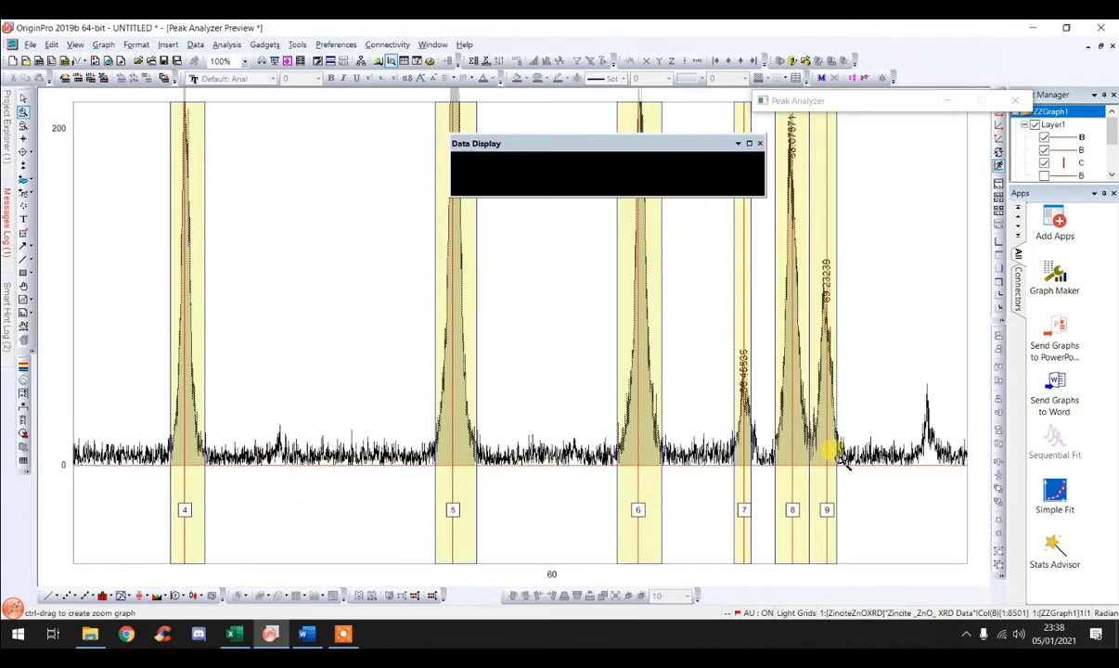
pyautogui.click(23, 98)
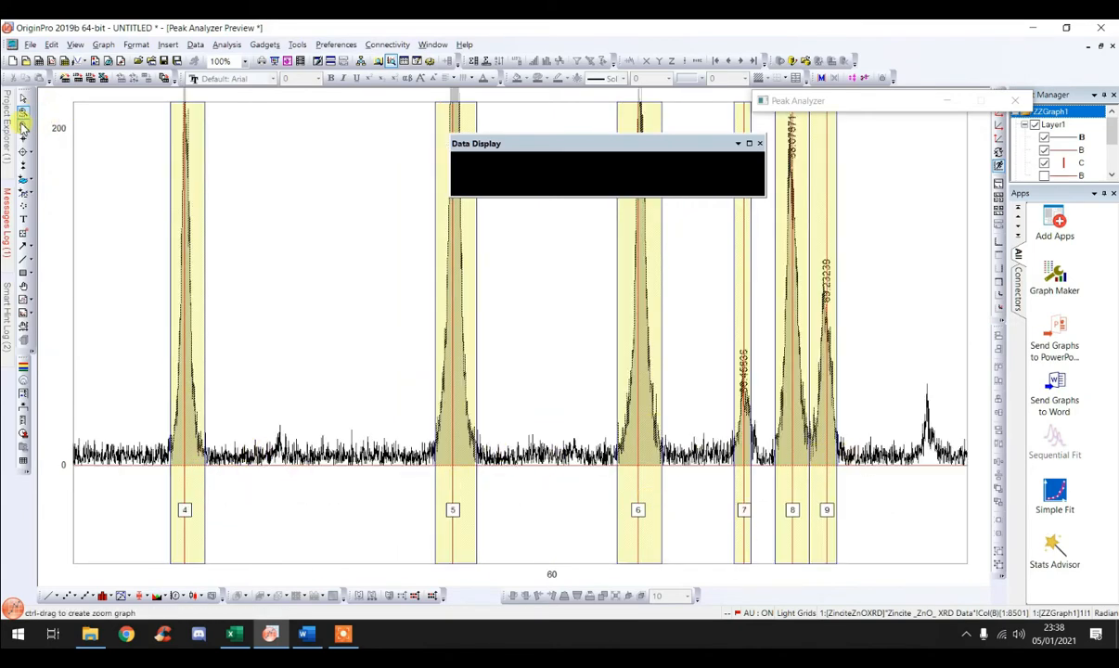
pyautogui.hotkey('ctrl', 'r')
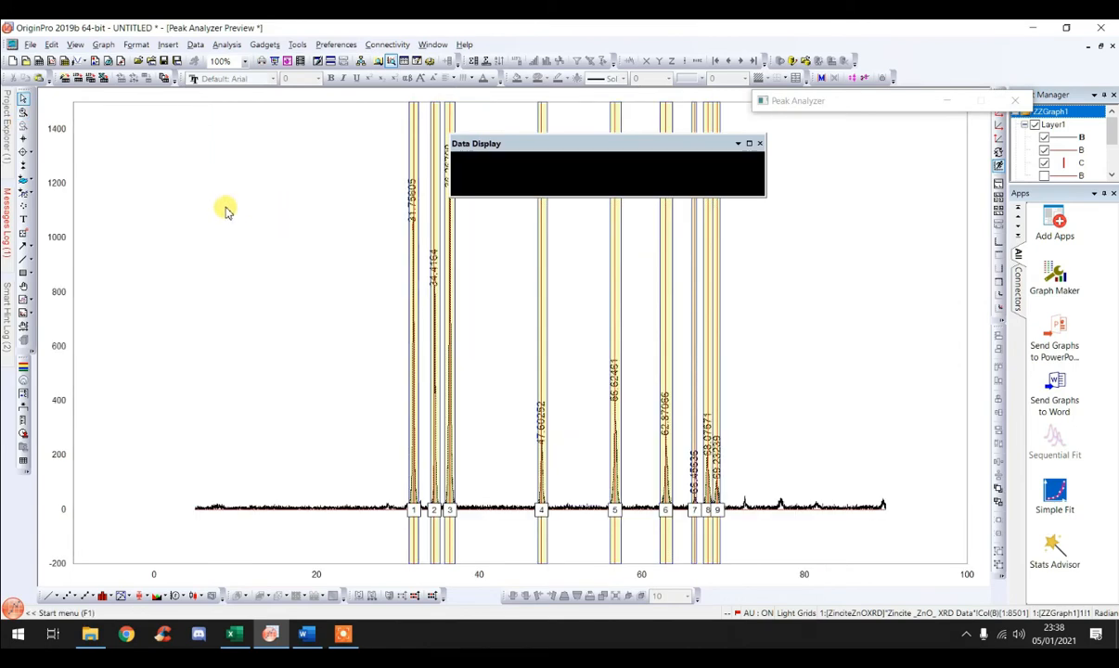
# Step: Reopen the collapsed Peak Analyzer dialog, review the output quantities, and finish the peak integration
pyautogui.click(946, 100)
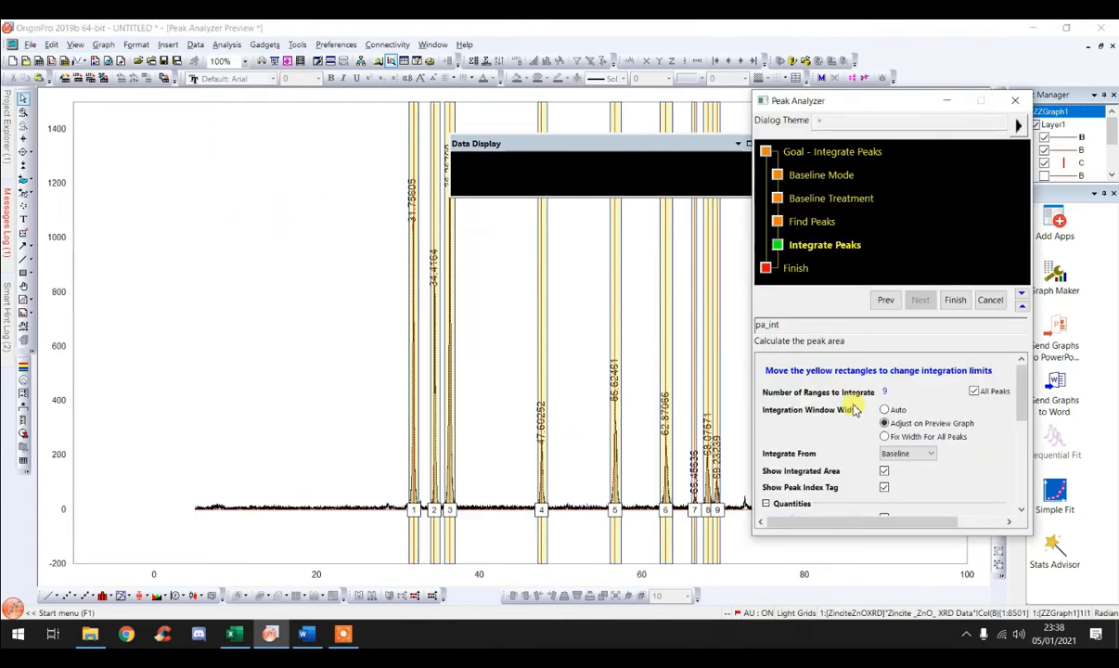
pyautogui.scroll(-7, 852, 413)
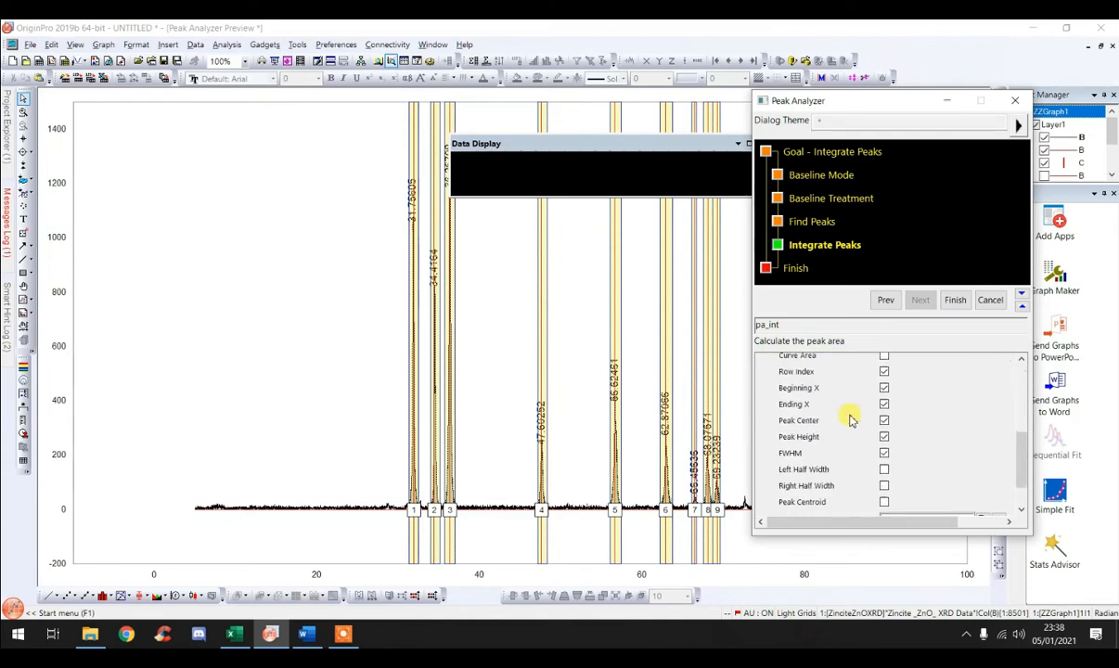
pyautogui.scroll(7, 852, 420)
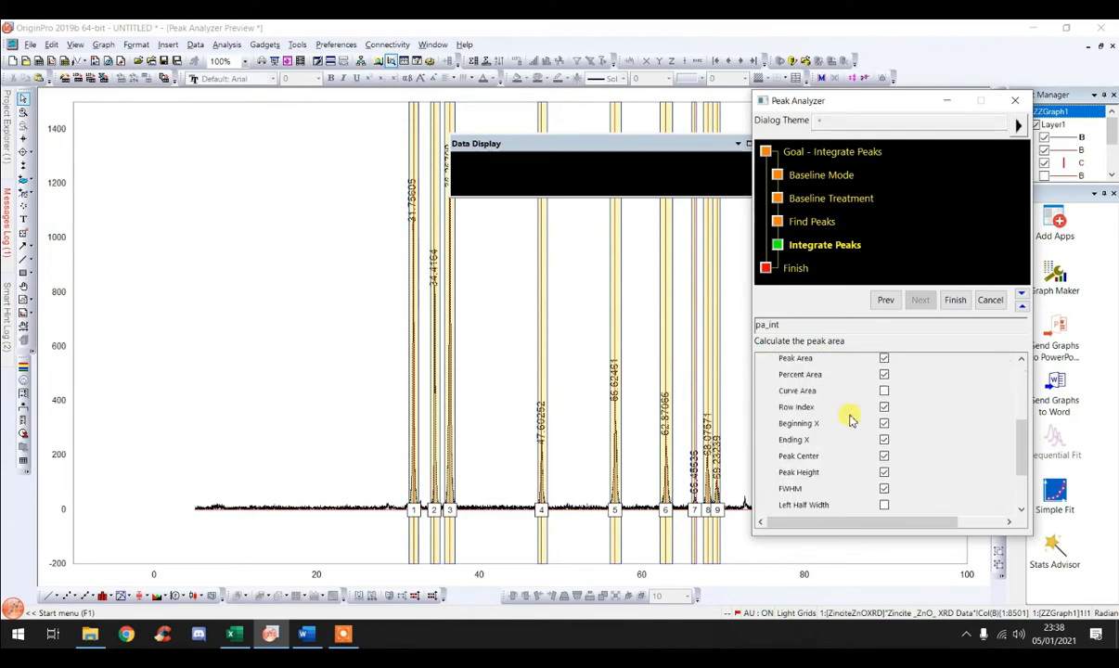
pyautogui.click(956, 300)
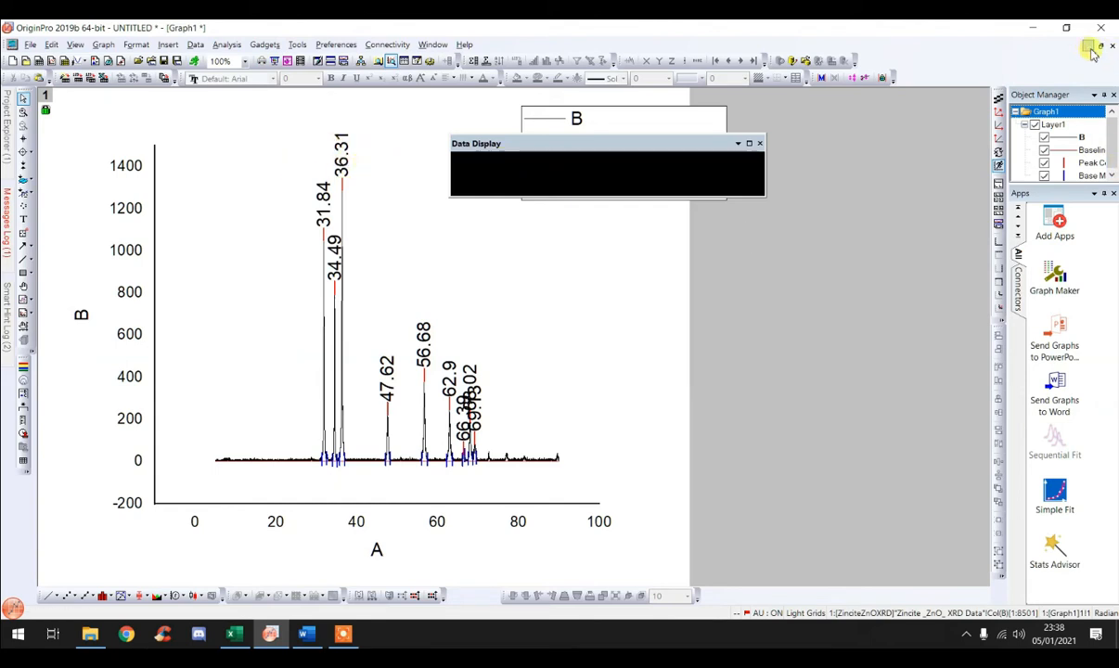
# Step: Restore the graph to a smaller window and widen the Integration_Result1 worksheet to show the columns from Index to Center
pyautogui.click(1101, 48)
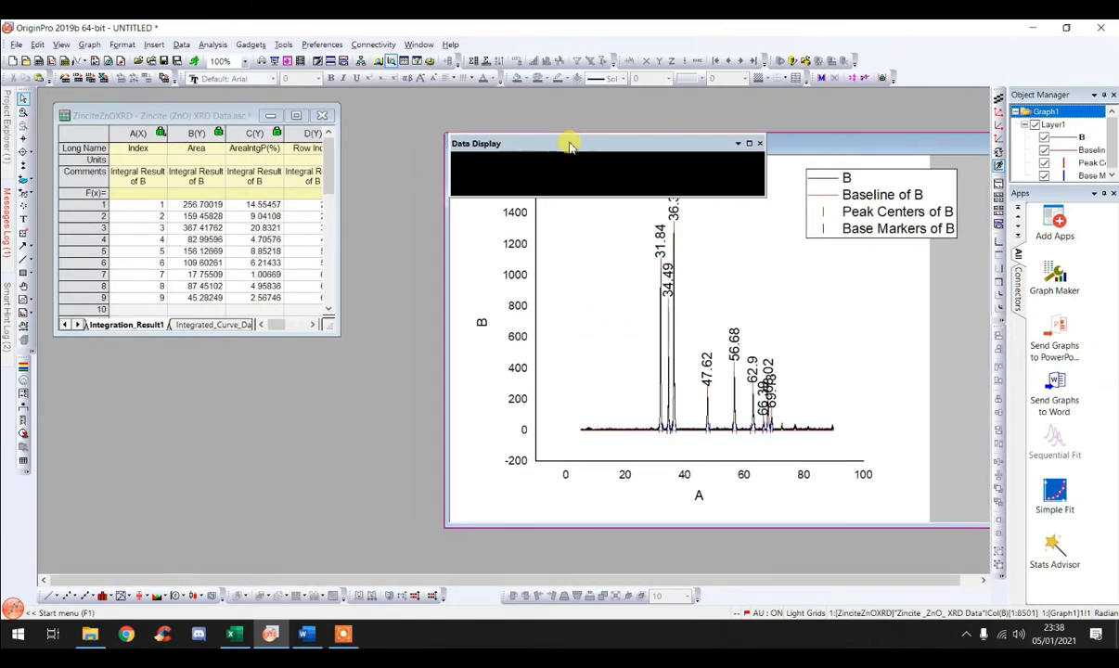
pyautogui.click(165, 121)
pyautogui.moveTo(346, 156); pyautogui.dragTo(608, 152)
pyautogui.moveTo(669, 154); pyautogui.dragTo(779, 128)
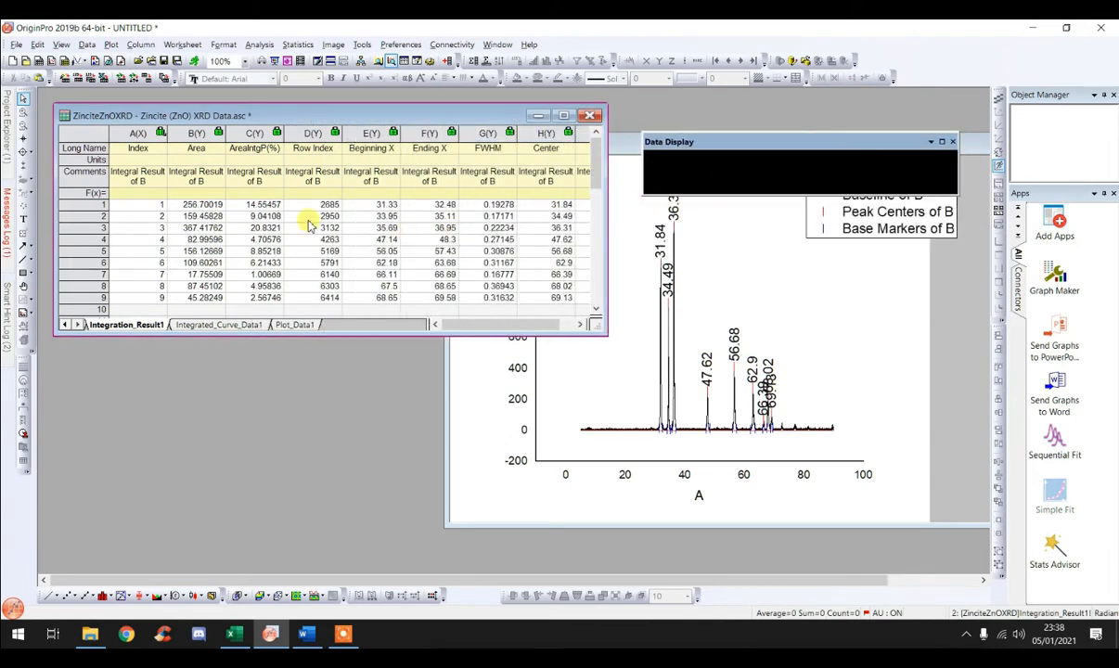
pyautogui.scroll(-1, 160, 245)
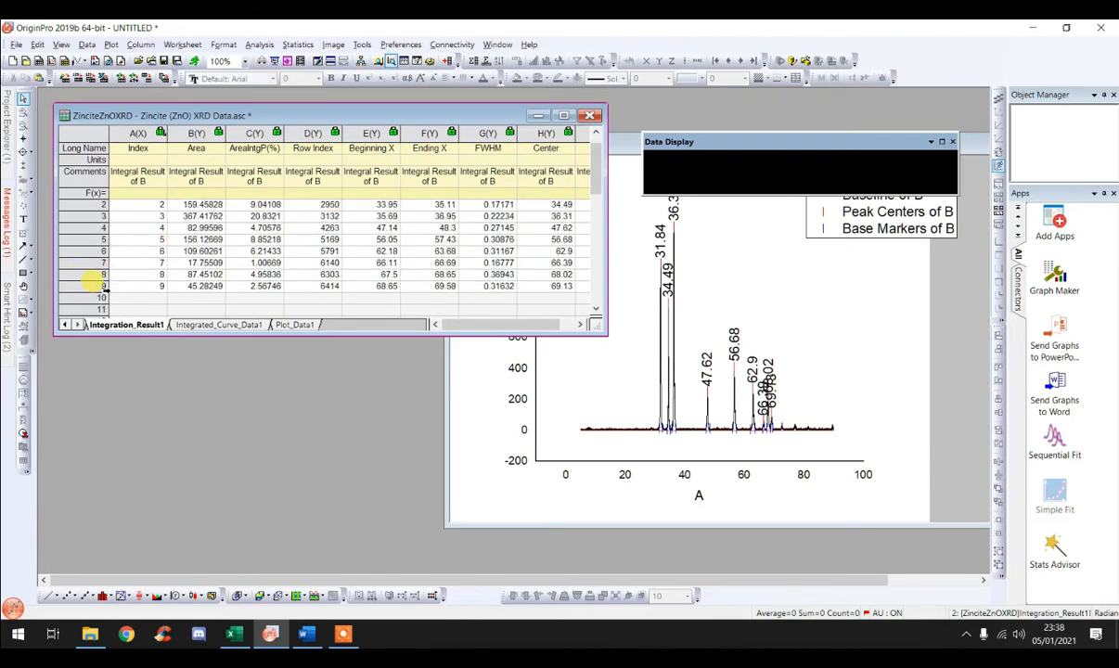
pyautogui.scroll(1, 170, 299)
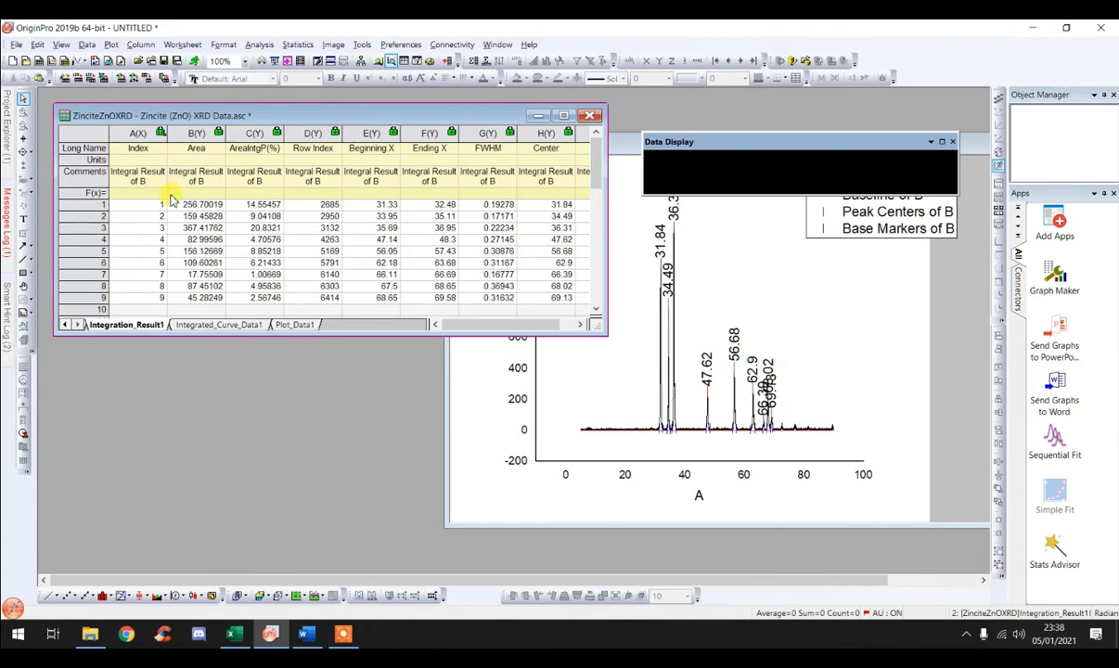
# Step: Copy the Area column of the integration results and paste it into the blank Excel workbook starting at cell A1
pyautogui.click(196, 135)
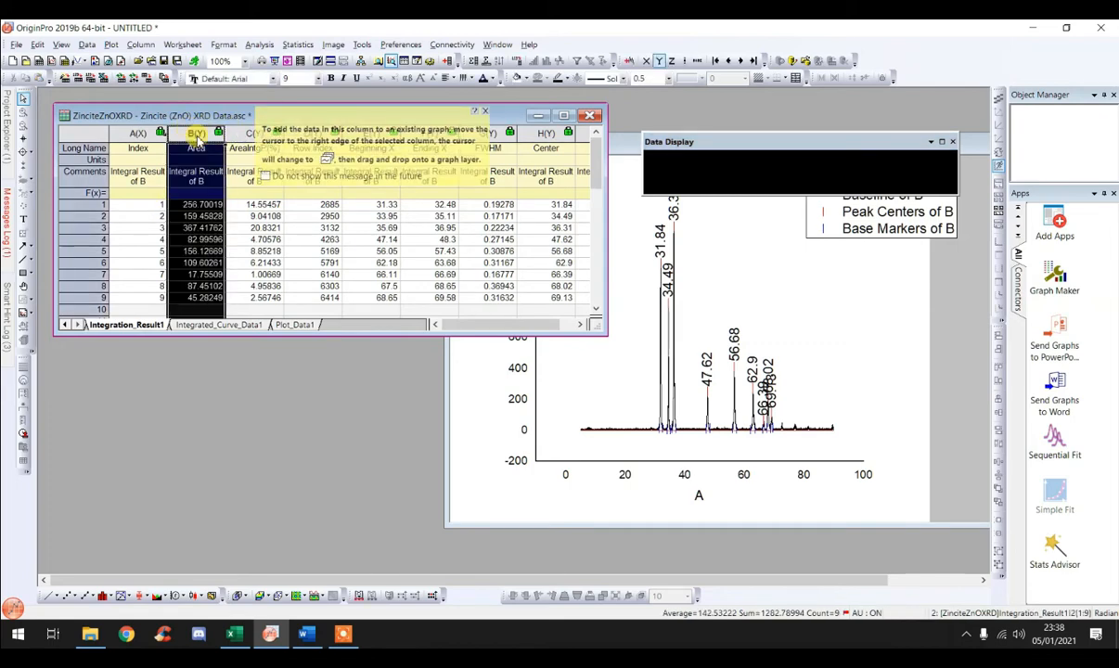
pyautogui.rightClick(197, 136)
pyautogui.moveTo(258, 160)
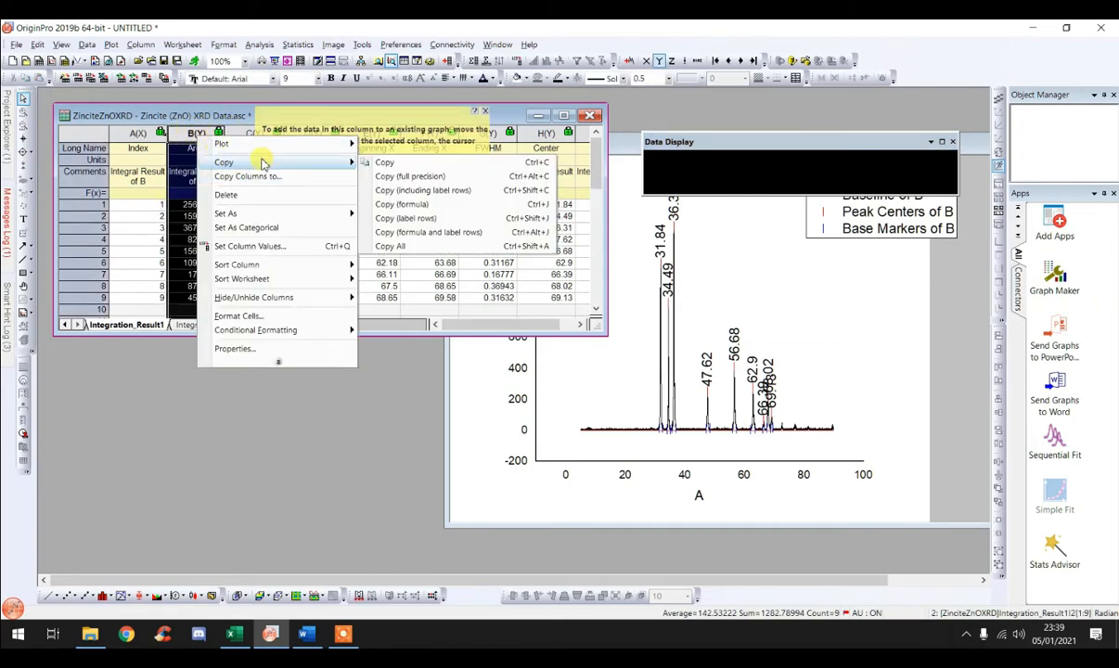
pyautogui.click(403, 171)
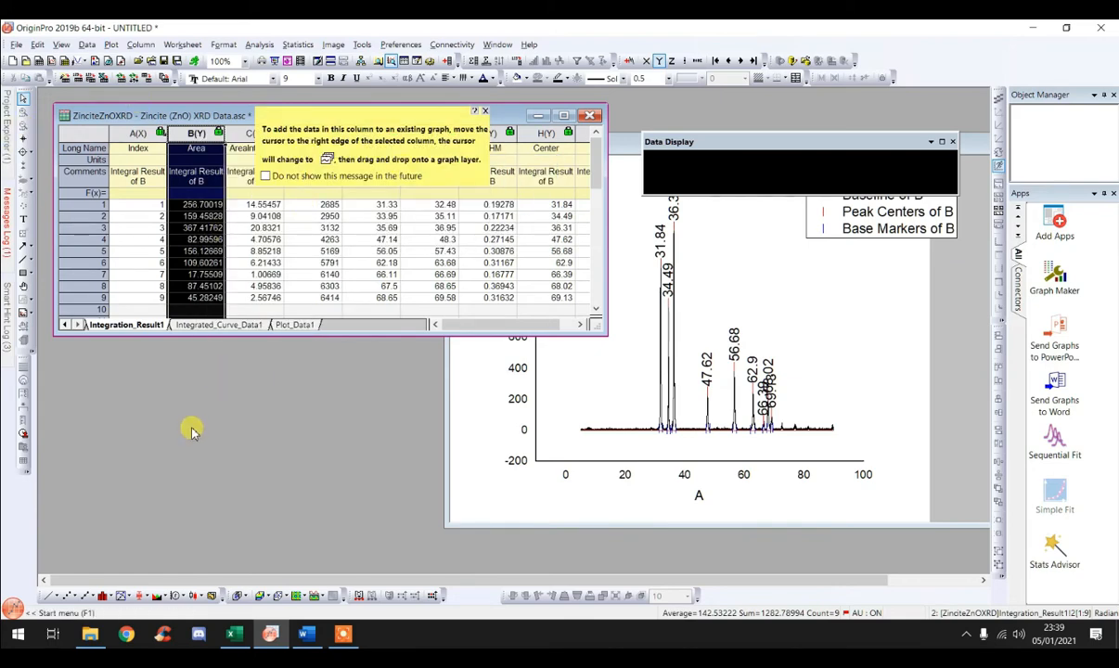
pyautogui.click(233, 634)
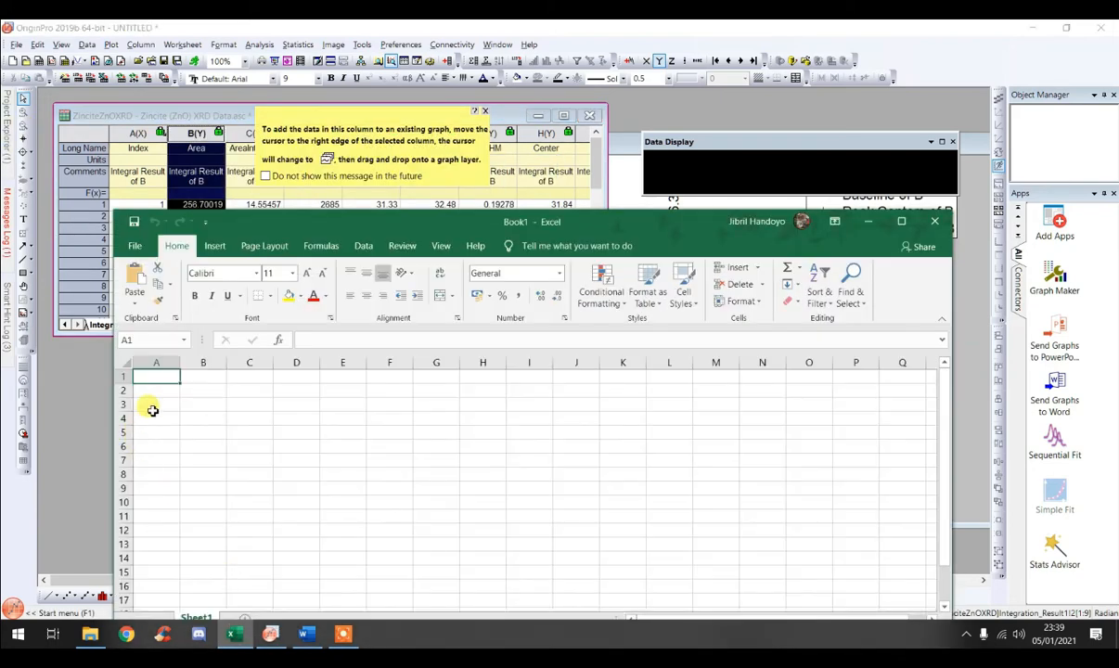
pyautogui.rightClick(154, 382)
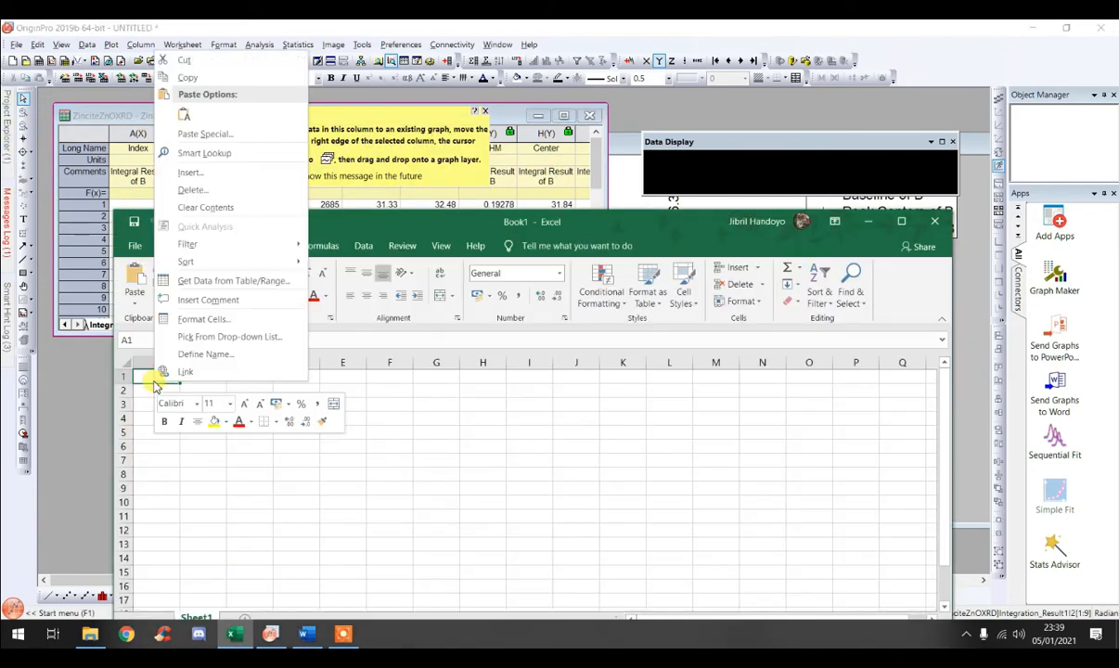
pyautogui.click(183, 114)
pyautogui.click(233, 389)
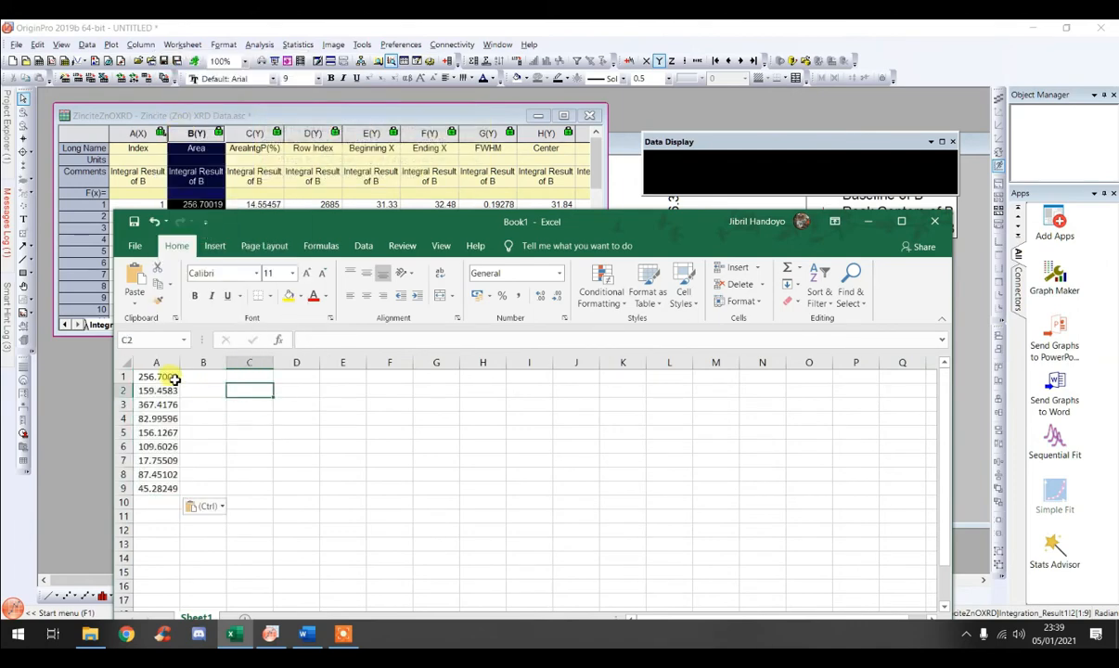
pyautogui.click(160, 376)
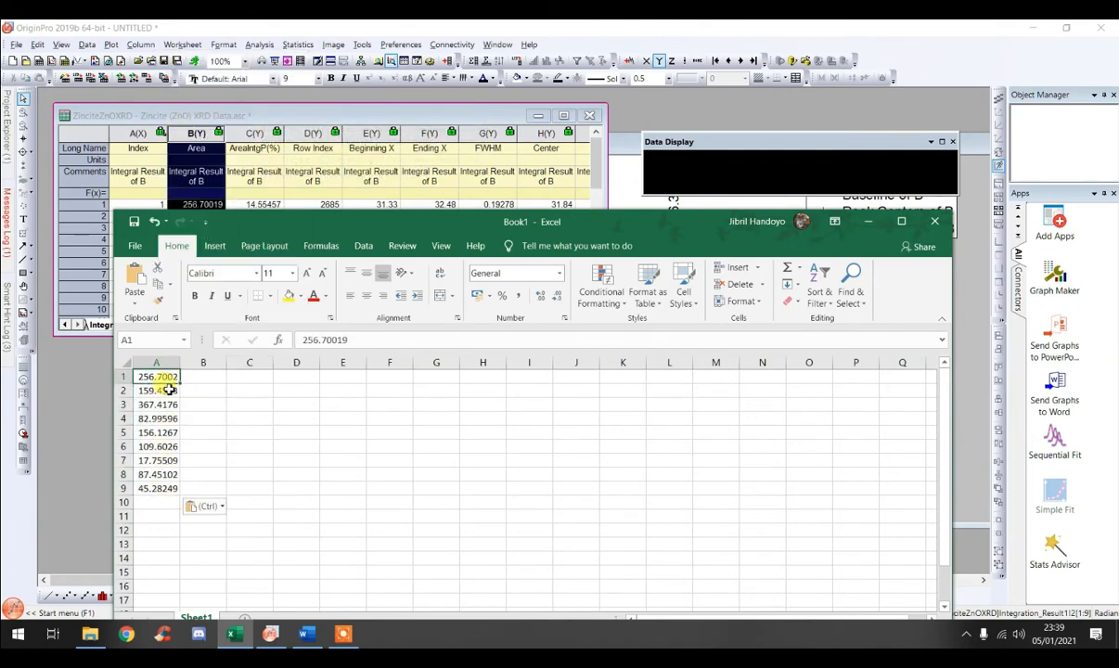
# Step: Switch to Word to review the crystallinity formula, highlight its numerator "Fraksi luas kristalin", and return to Excel
pyautogui.click(306, 639)
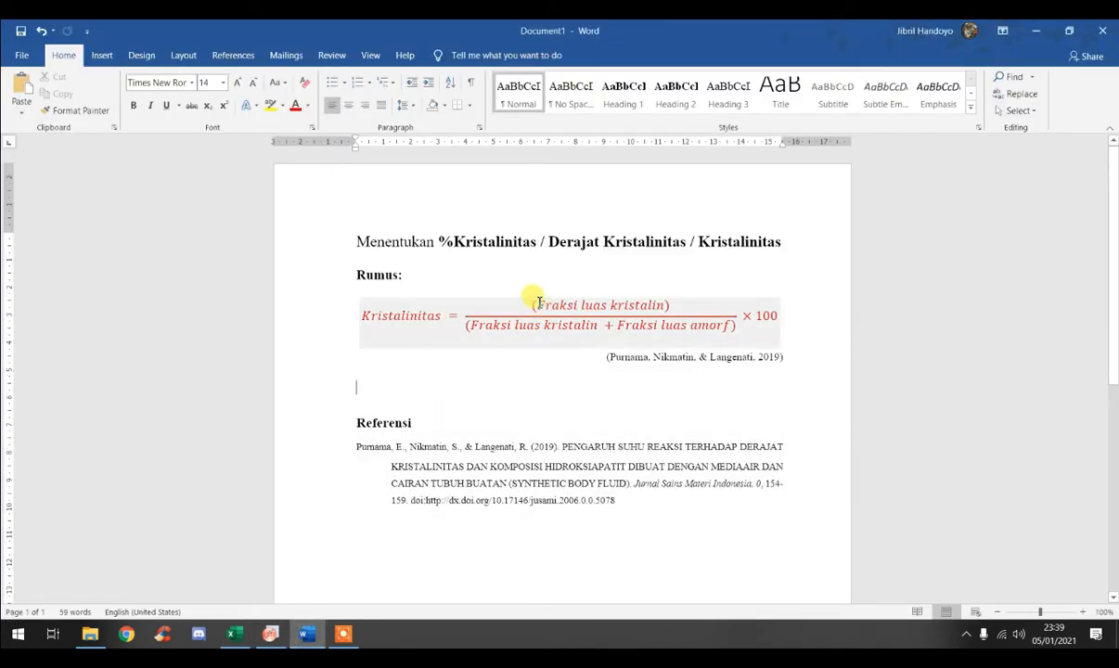
pyautogui.moveTo(541, 302); pyautogui.dragTo(664, 299)
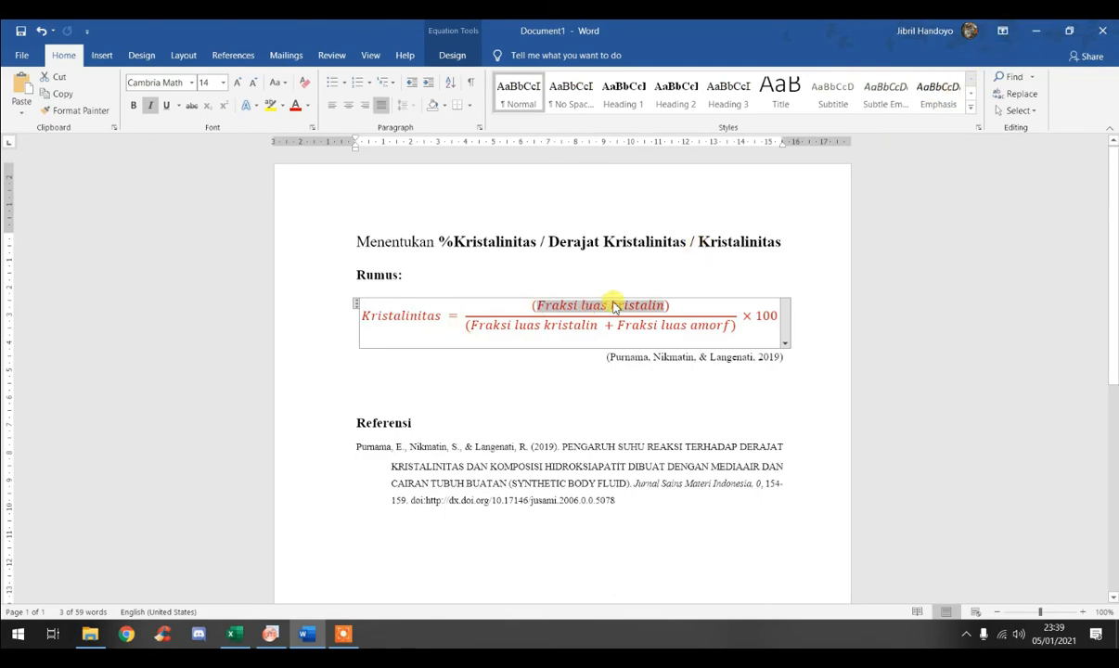
pyautogui.click(1036, 31)
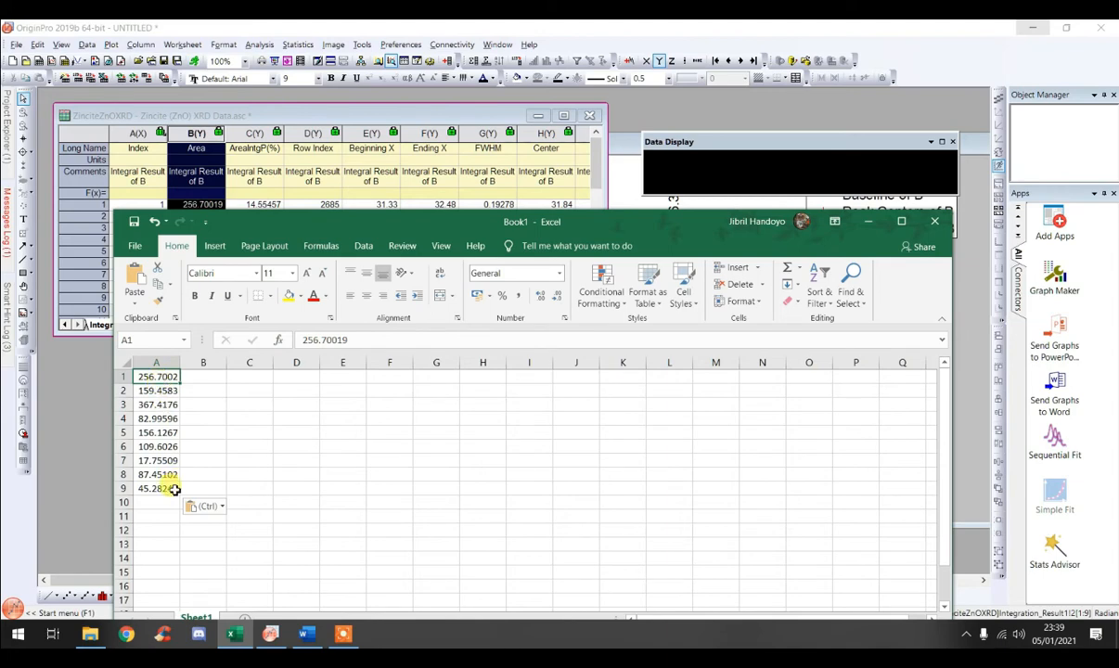
# Step: Sum the pasted peak areas in cell B1 with the formula =sum(a1:a9)
pyautogui.moveTo(165, 378); pyautogui.dragTo(174, 488)
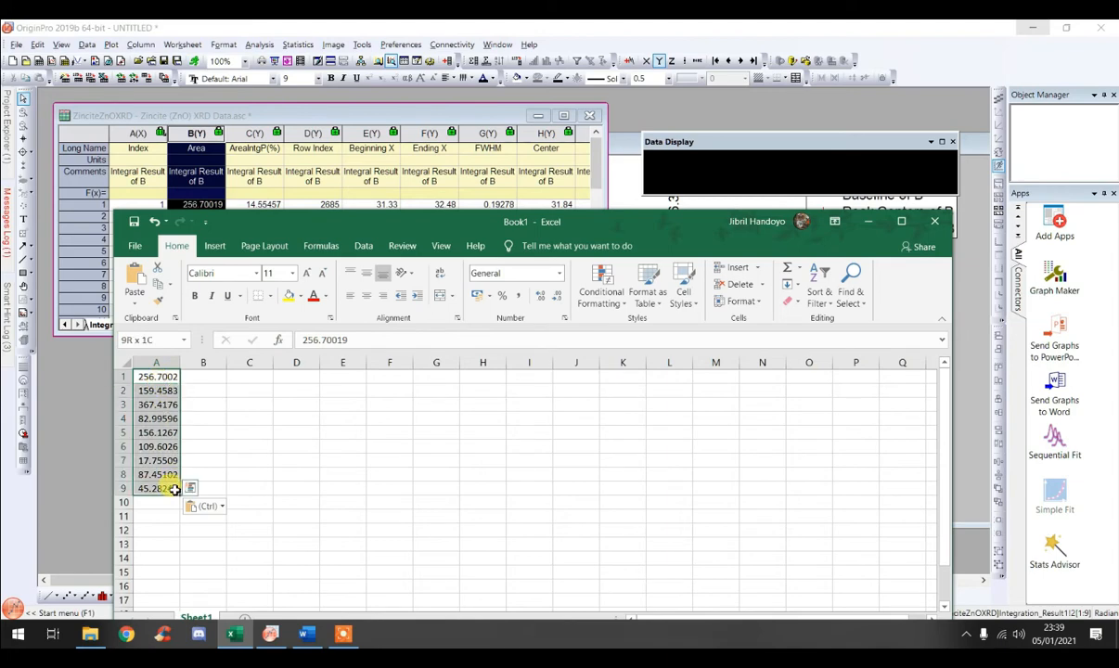
pyautogui.click(205, 405)
pyautogui.click(205, 378)
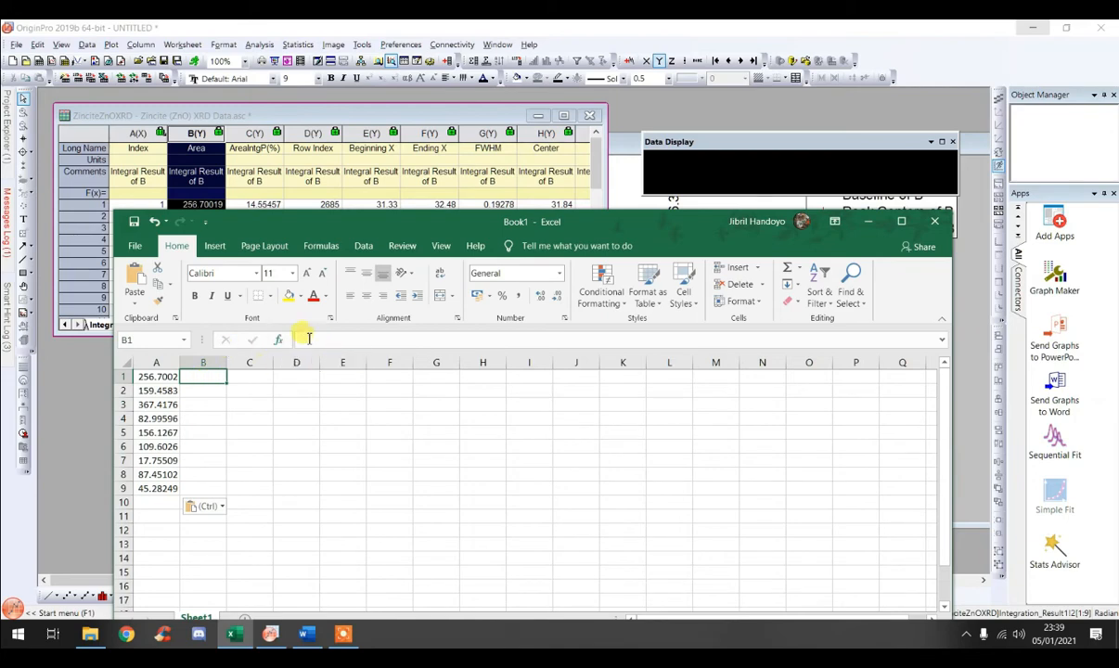
pyautogui.doubleClick(208, 379)
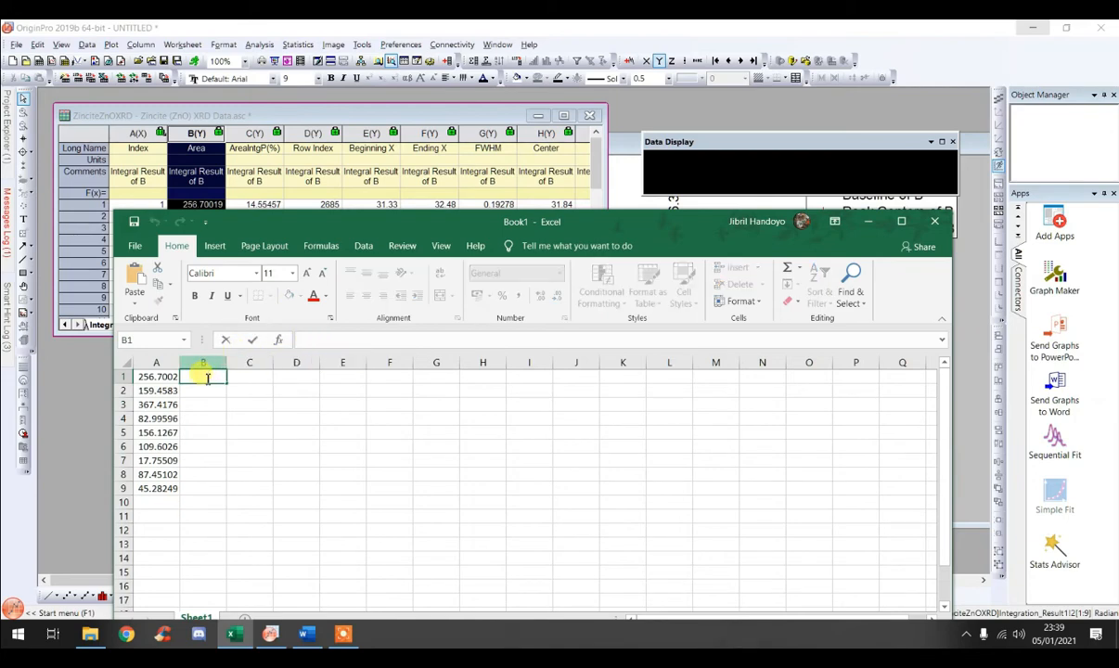
pyautogui.write('=')
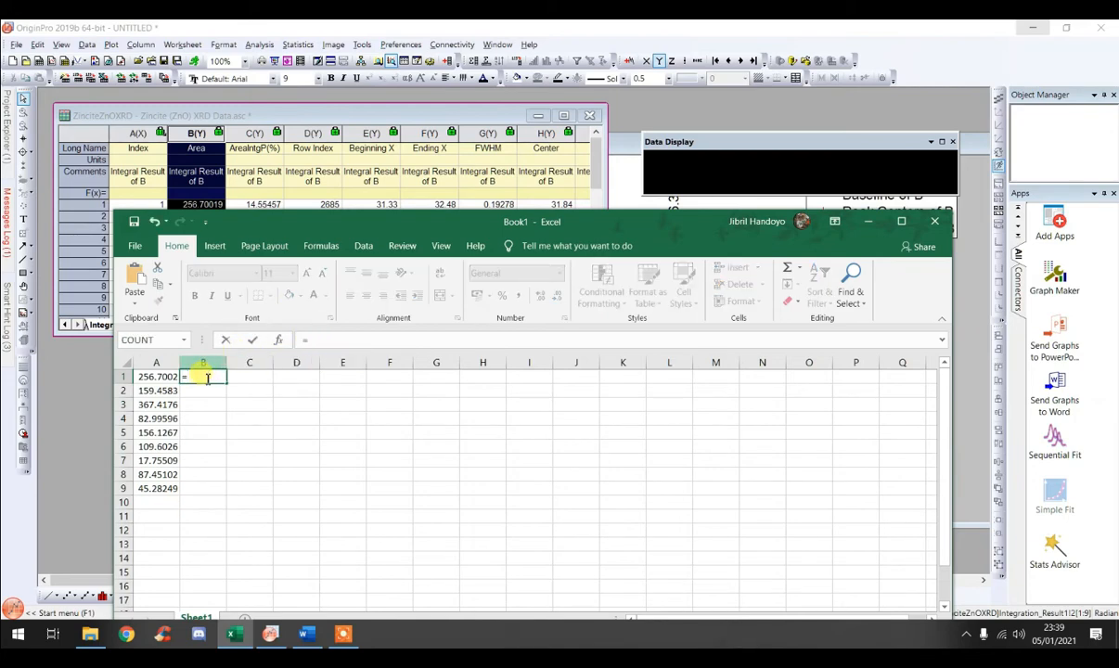
pyautogui.write('sum')
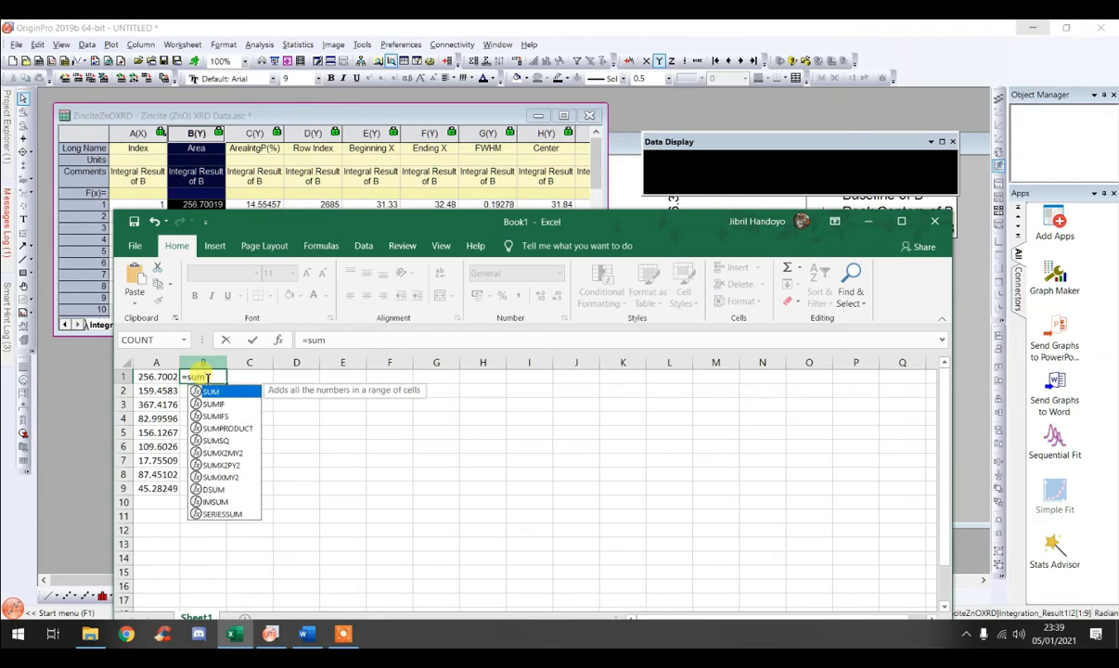
pyautogui.write('((')
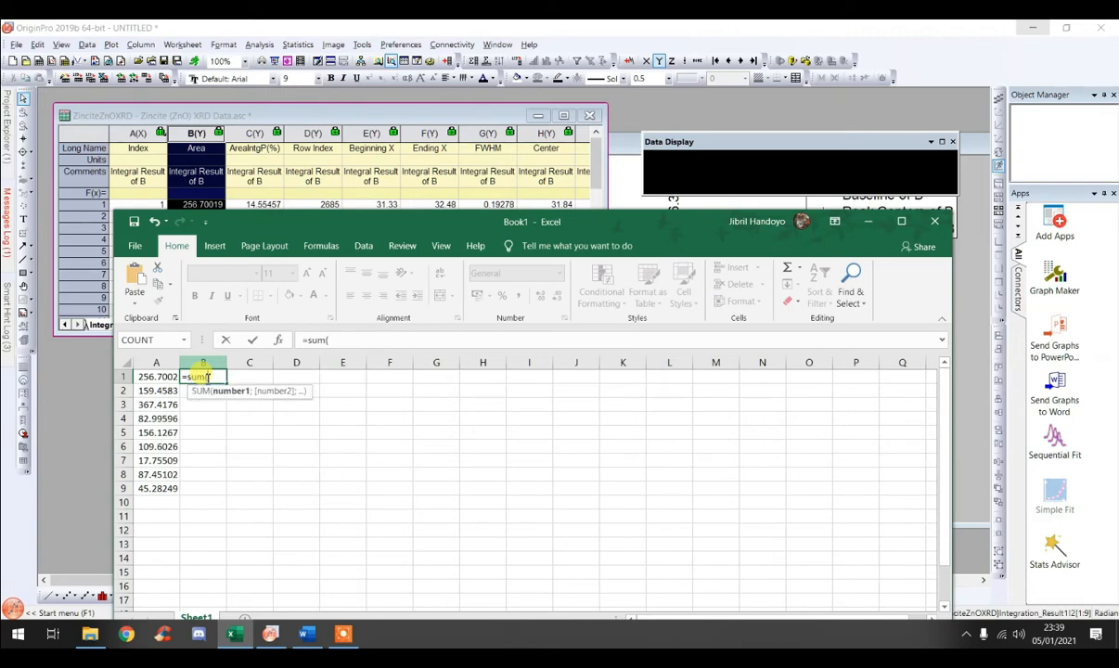
pyautogui.write('a1:a')
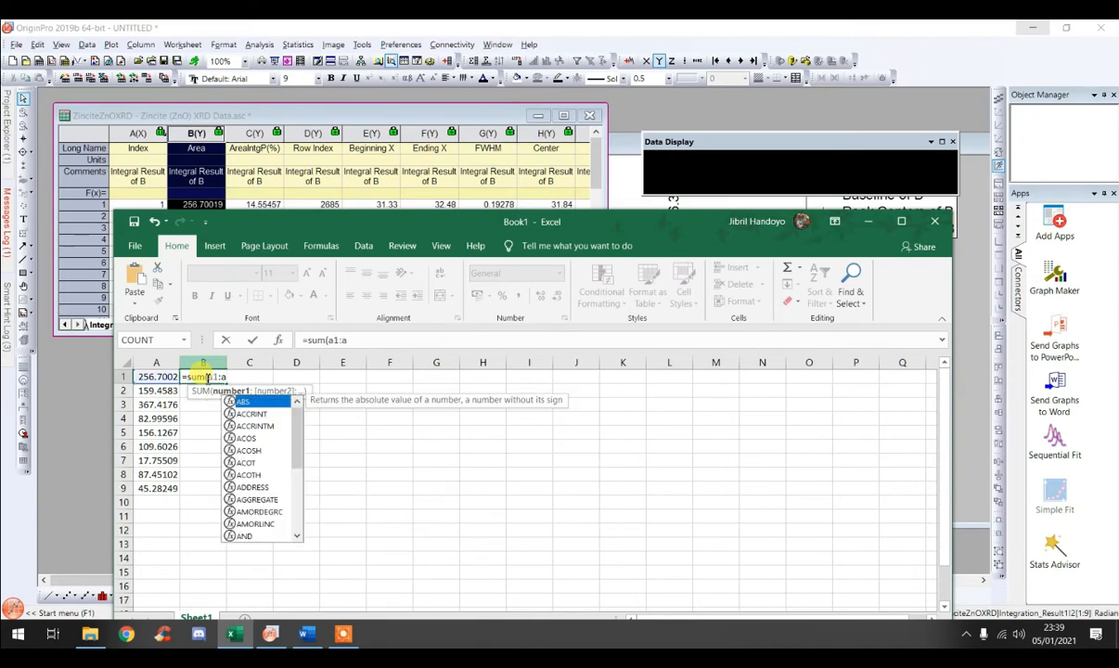
pyautogui.write('9')
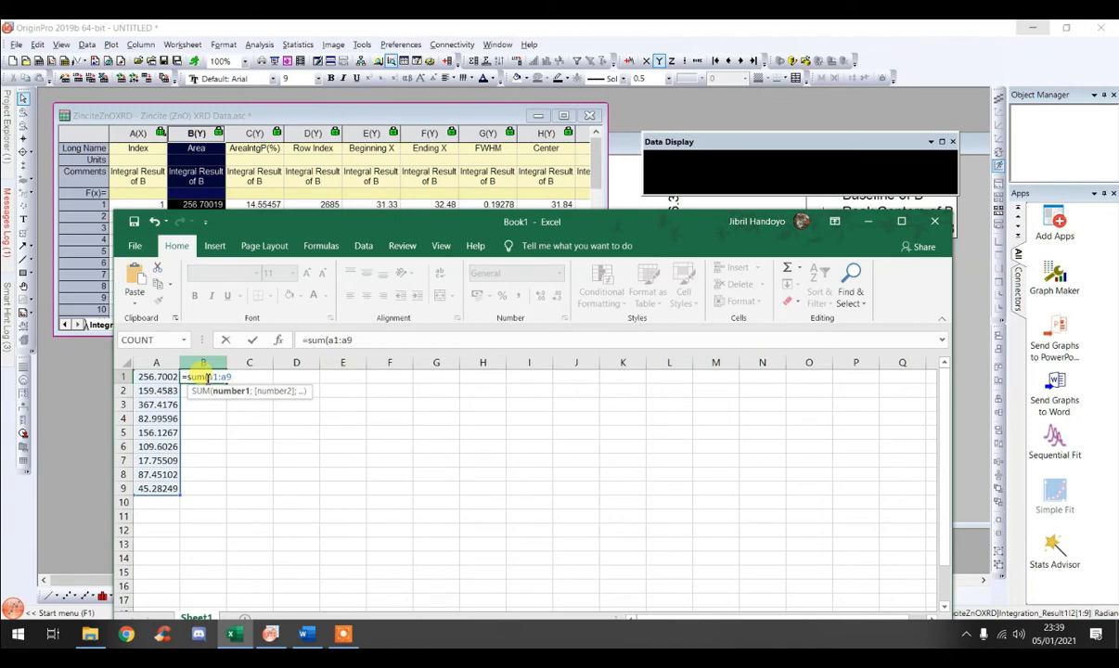
pyautogui.write(')')
pyautogui.press('Return')
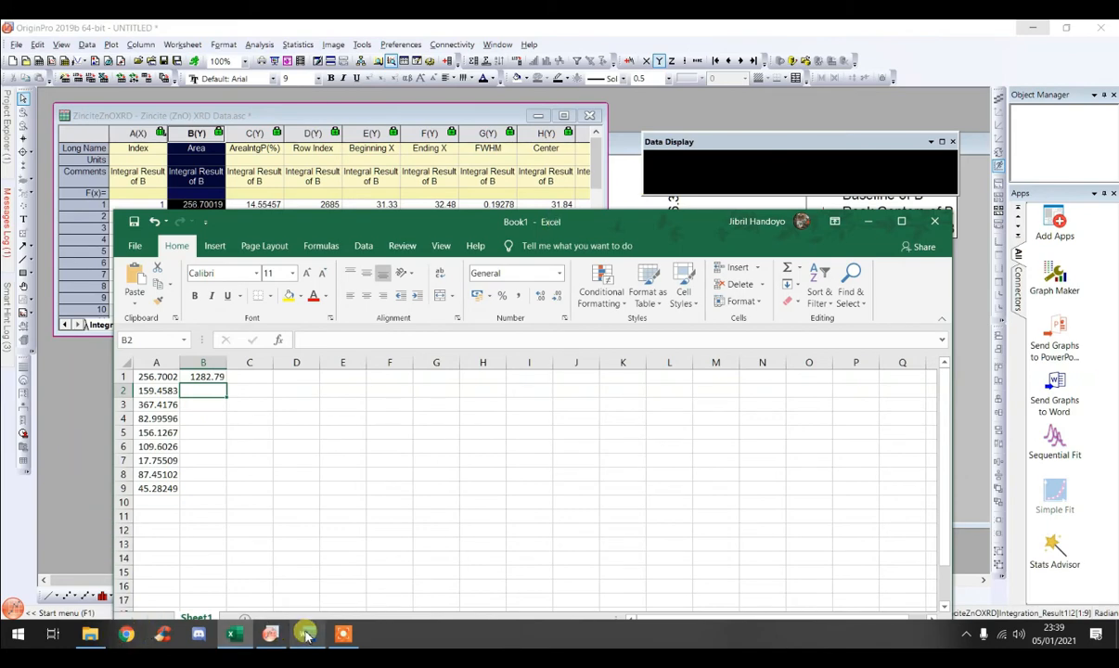
# Step: Switch to Word to check the crystallinity formula again, and return to OriginPro
pyautogui.moveTo(306, 636)
pyautogui.click(295, 597)
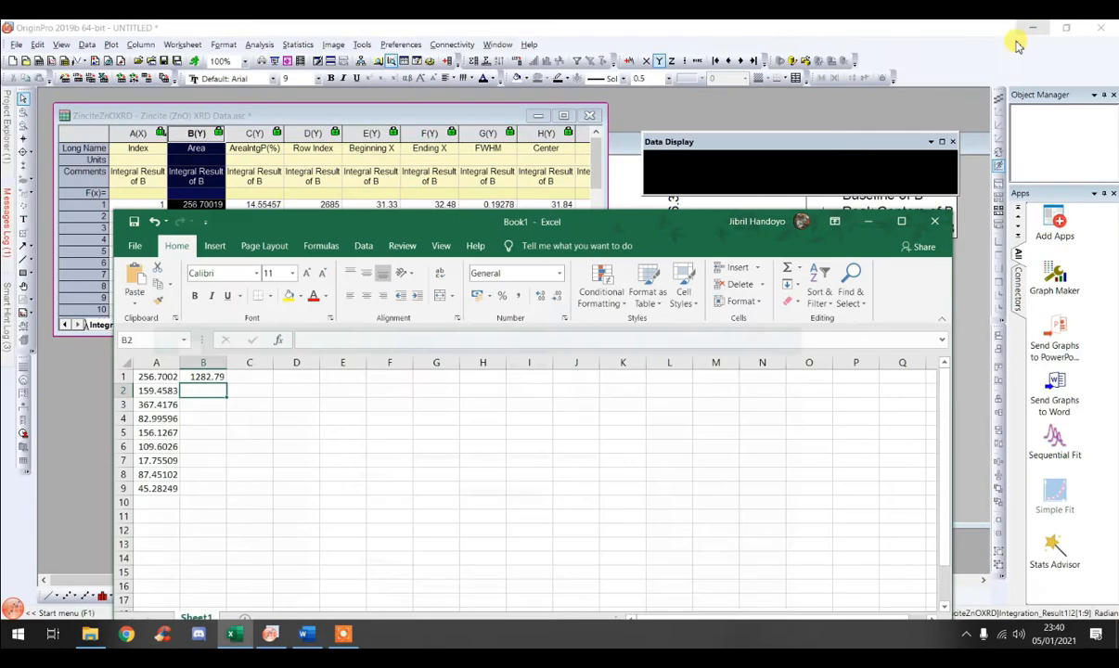
pyautogui.click(1033, 30)
pyautogui.click(84, 362)
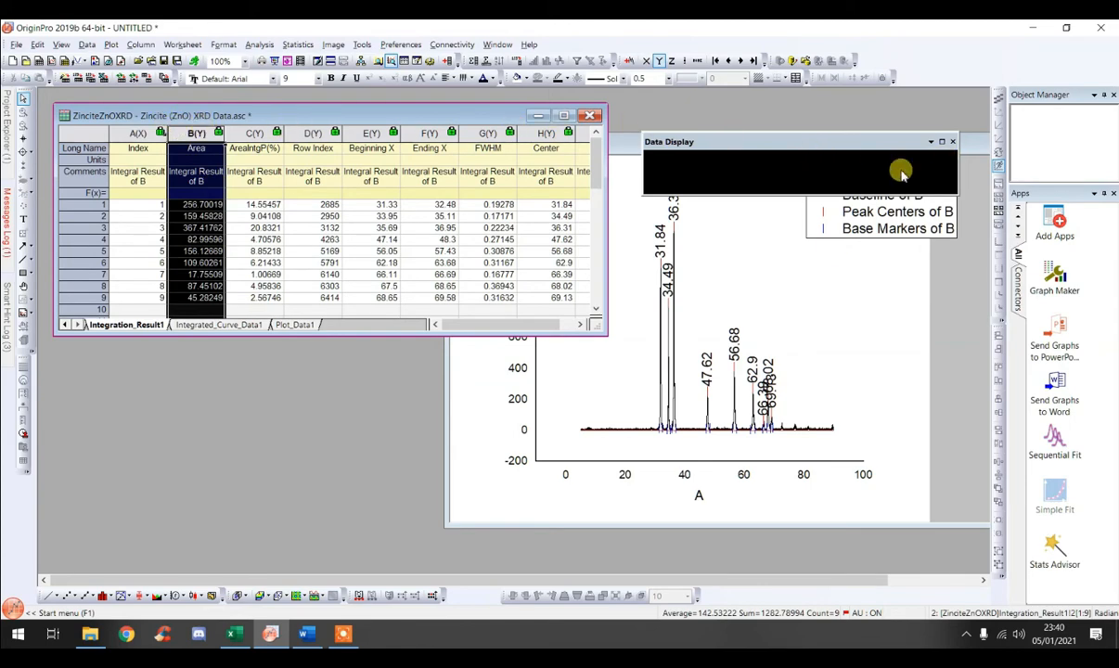
# Step: Move the integrated graph window into reach and delete Graph1 from the project
pyautogui.click(837, 263)
pyautogui.moveTo(605, 155); pyautogui.dragTo(225, 200)
pyautogui.moveTo(505, 194); pyautogui.dragTo(383, 225)
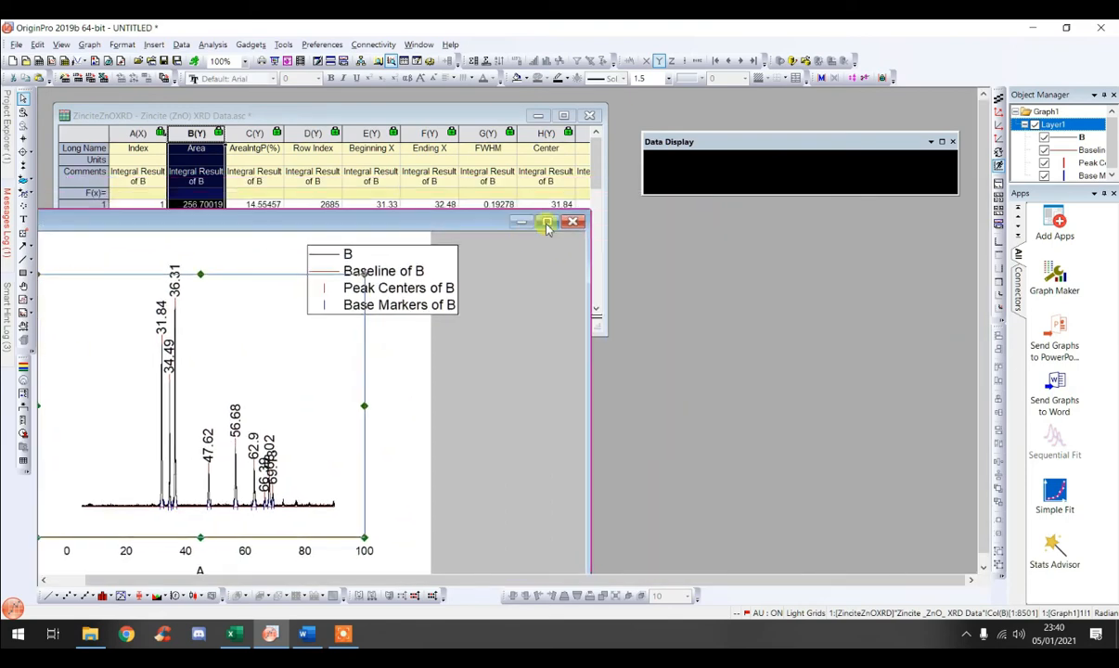
pyautogui.click(571, 221)
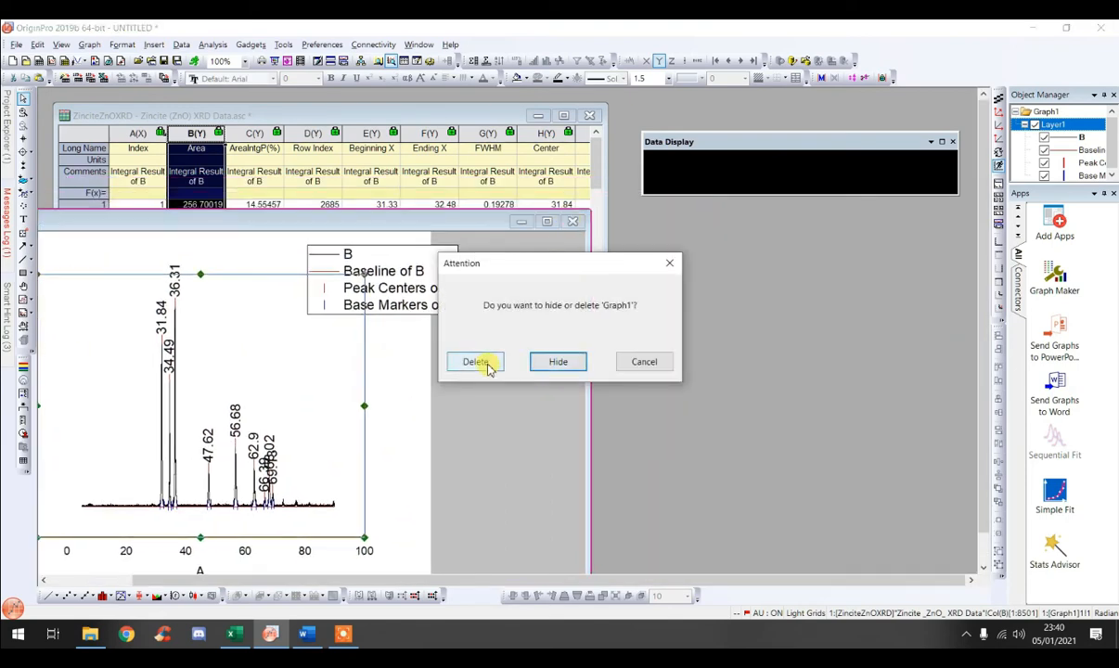
pyautogui.click(475, 363)
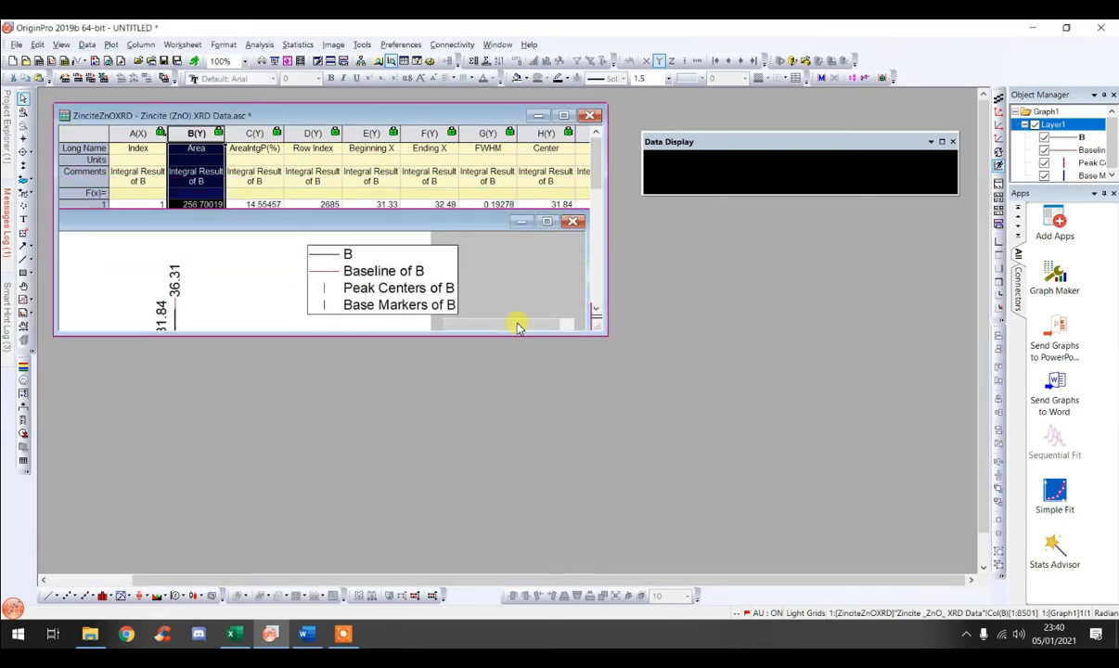
# Step: Delete the Zincite (ZnO) XRD Data workbook, removing only the selected data and setting the operation's recalculate mode to None
pyautogui.click(589, 115)
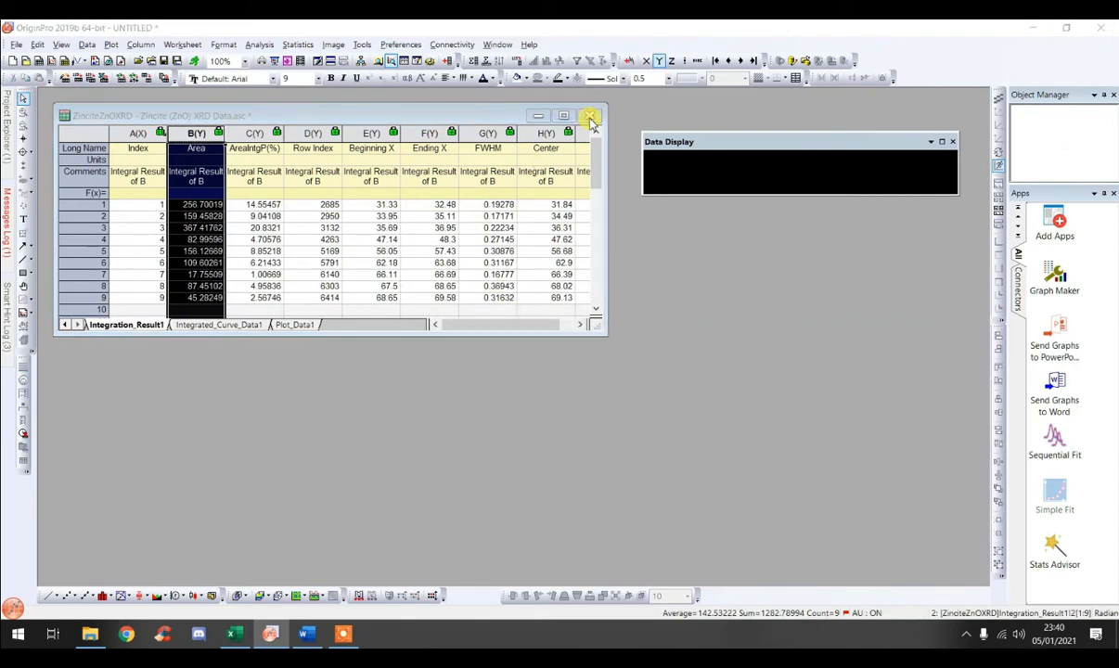
pyautogui.click(501, 362)
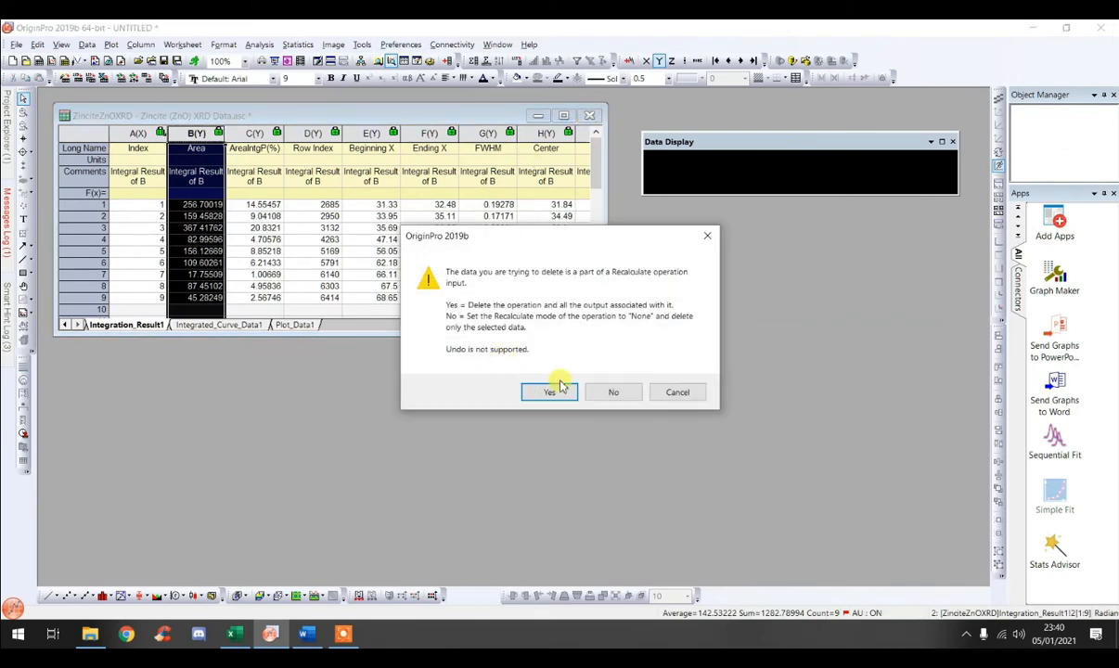
pyautogui.click(614, 393)
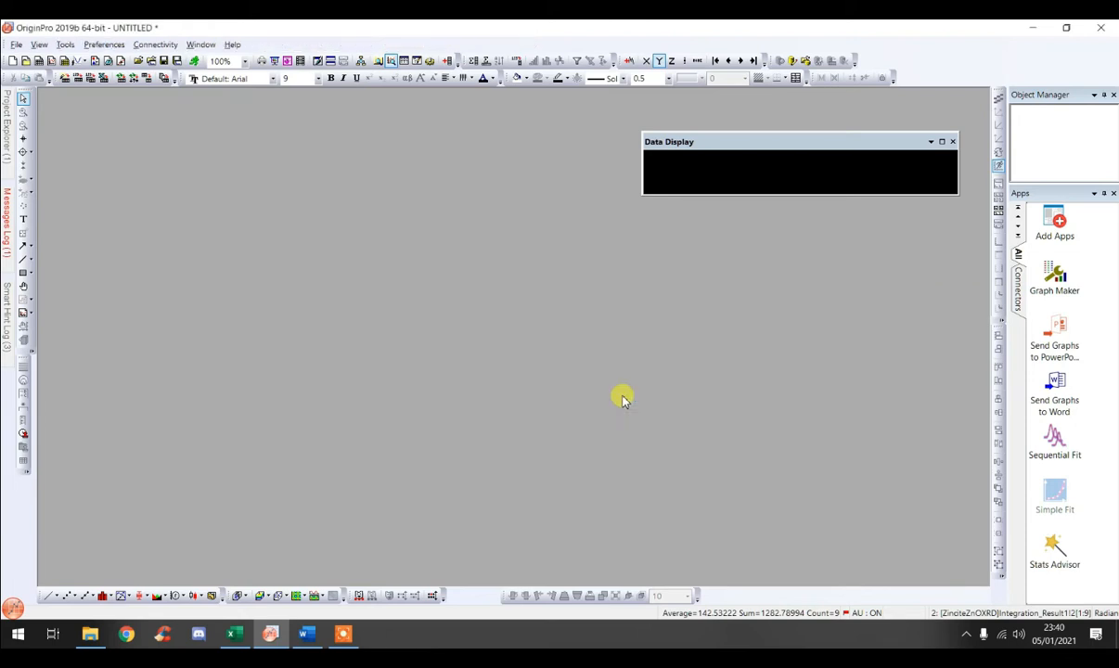
# Step: Create a new project without saving the current one, using the generic two-column XY workbook template
pyautogui.click(16, 47)
pyautogui.moveTo(37, 60)
pyautogui.click(139, 59)
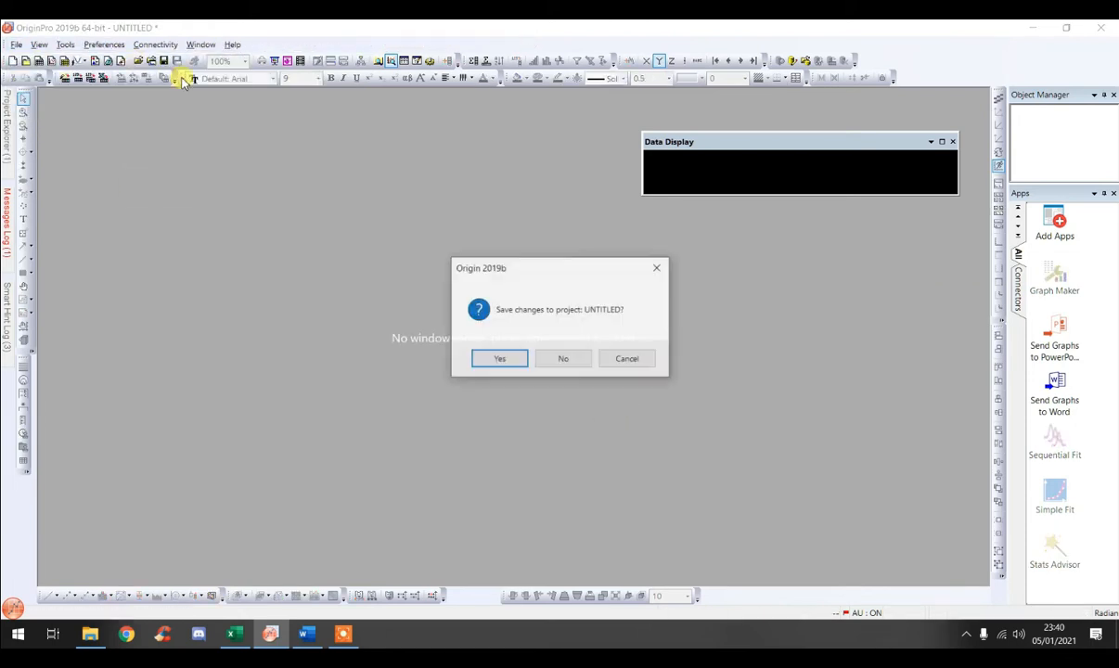
pyautogui.click(551, 360)
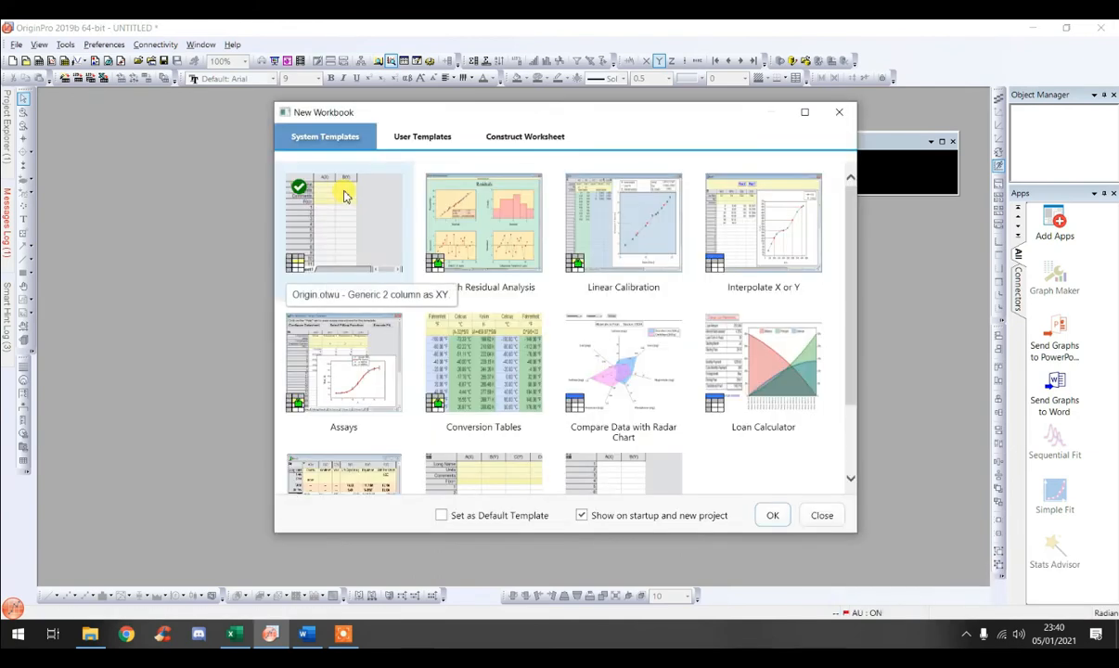
pyautogui.doubleClick(344, 193)
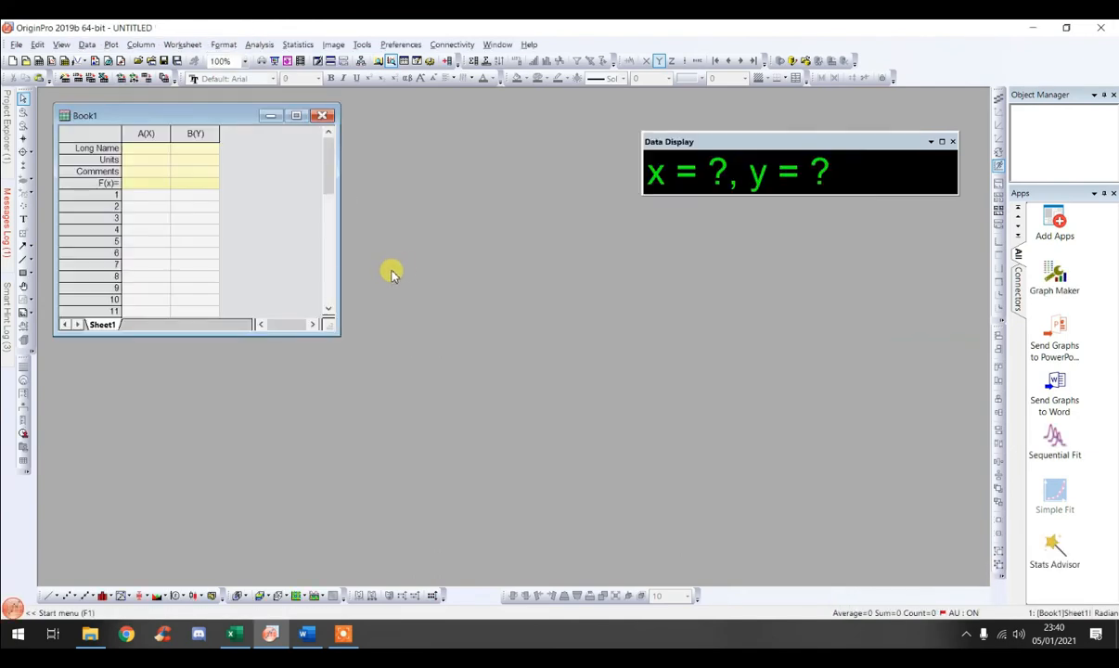
# Step: Import Zincite (ZnO) XRD Data.asc from the Data XRD folder in File Explorer into the empty workbook
pyautogui.click(92, 632)
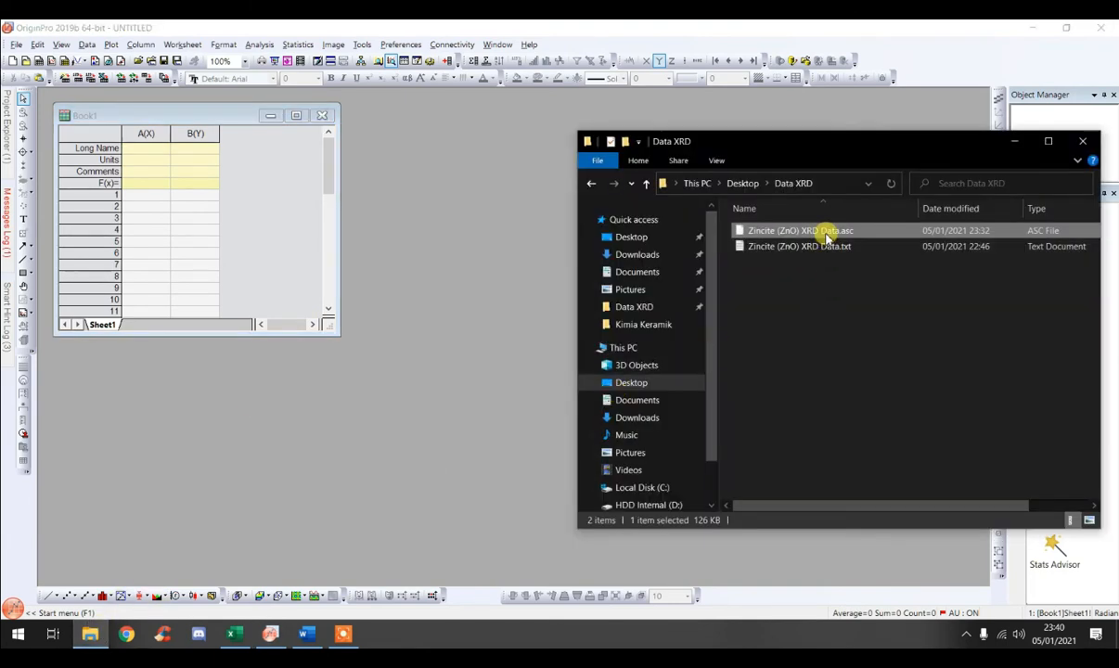
pyautogui.moveTo(826, 234); pyautogui.dragTo(170, 220)
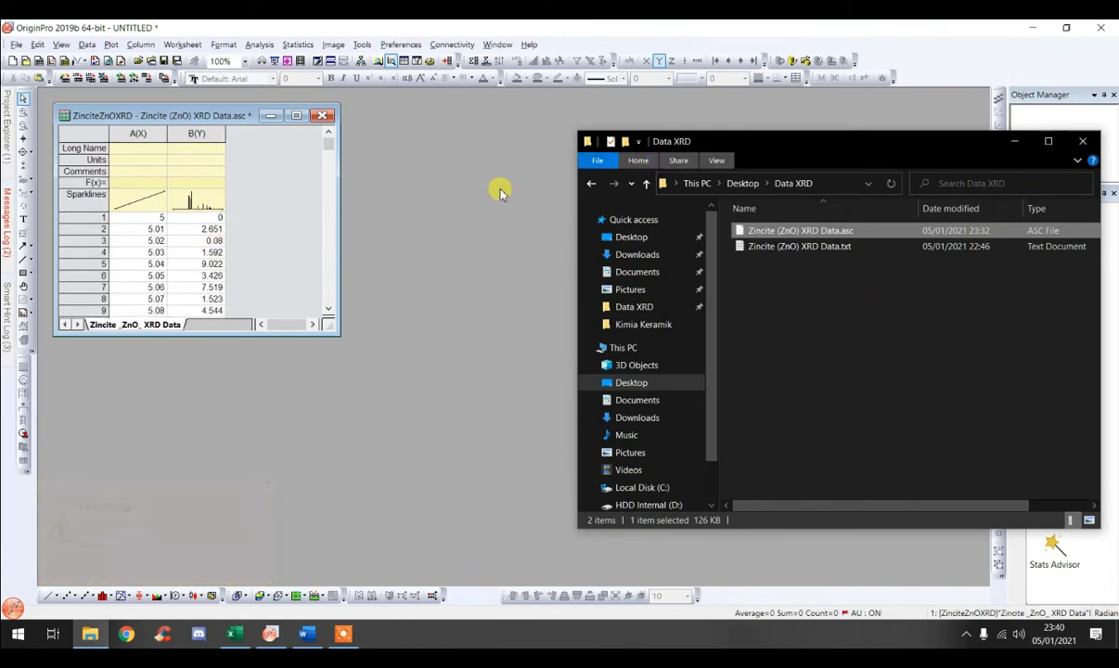
pyautogui.click(358, 237)
# Step: Plot columns A(X) and B(Y) as a line graph, close the Data Display, and move the graph beside the workbook
pyautogui.click(133, 134)
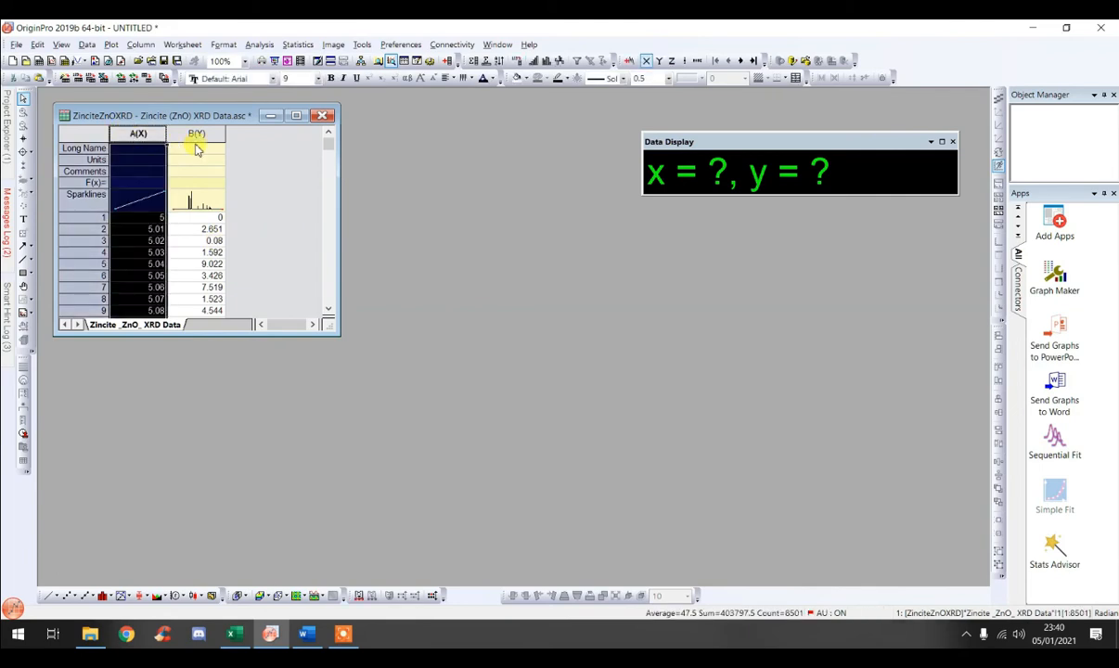
pyautogui.keyDown('shift'); pyautogui.click(186, 135); pyautogui.keyUp('shift')
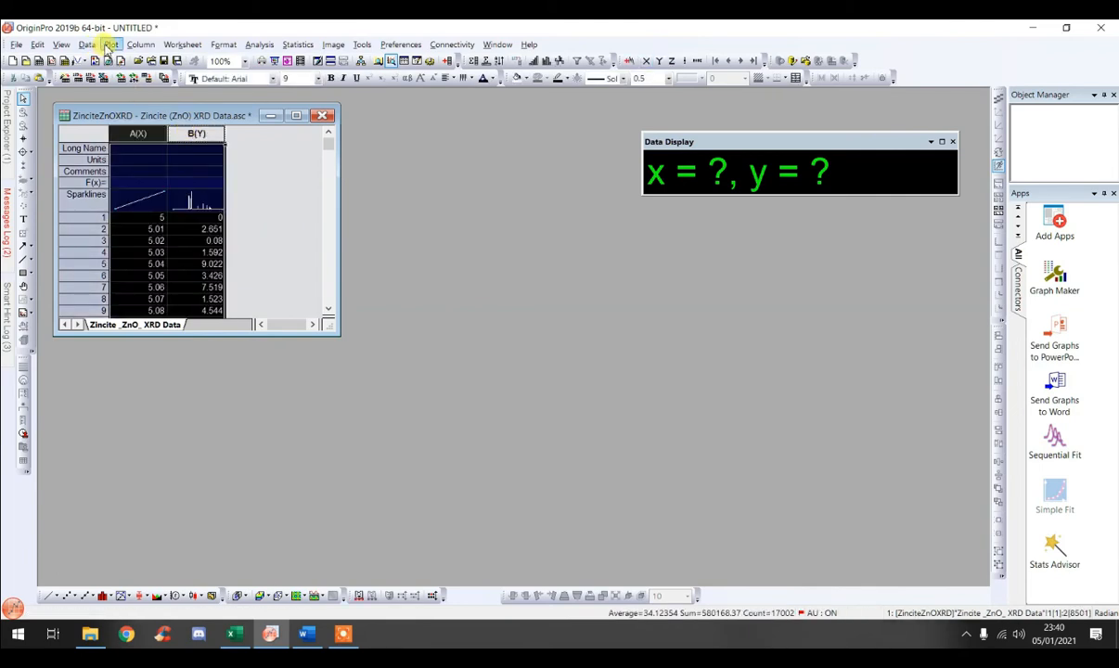
pyautogui.click(50, 594)
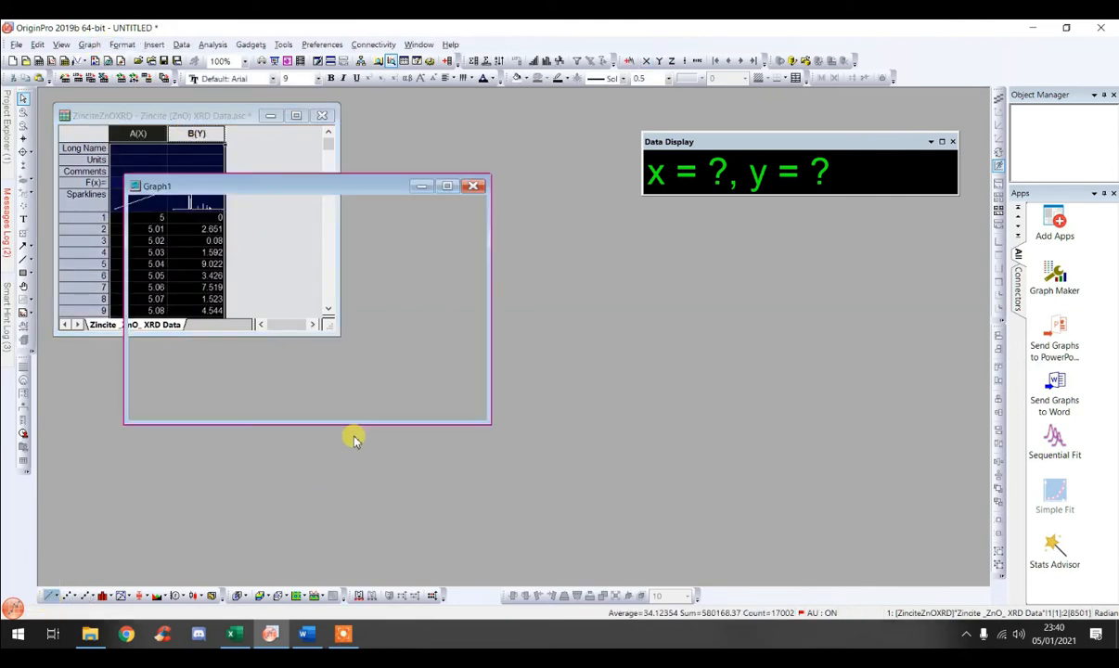
pyautogui.click(952, 141)
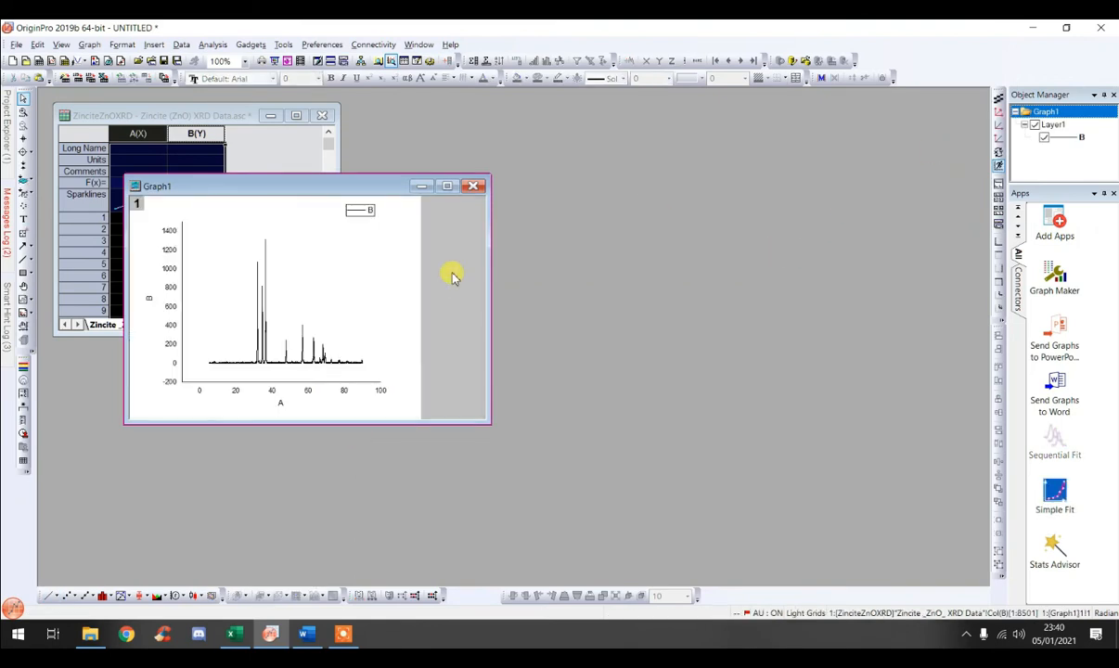
pyautogui.moveTo(339, 185); pyautogui.dragTo(614, 167)
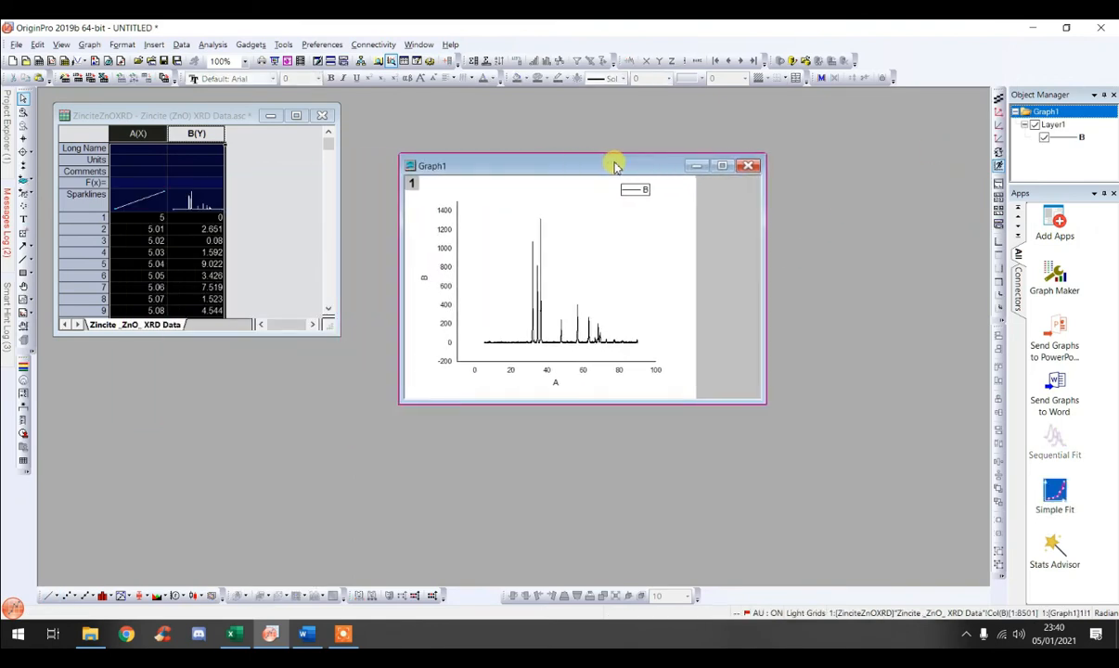
# Step: Open the Peak Analyzer dialog for the new graph and maximize its preview window
pyautogui.click(212, 45)
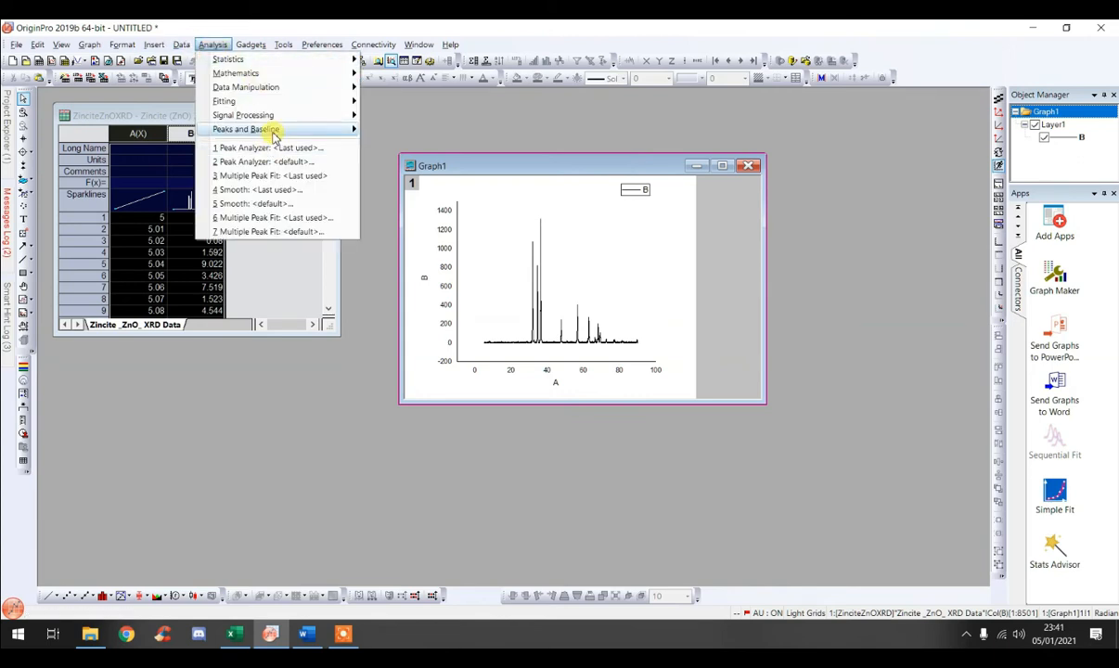
pyautogui.moveTo(274, 135)
pyautogui.moveTo(499, 145)
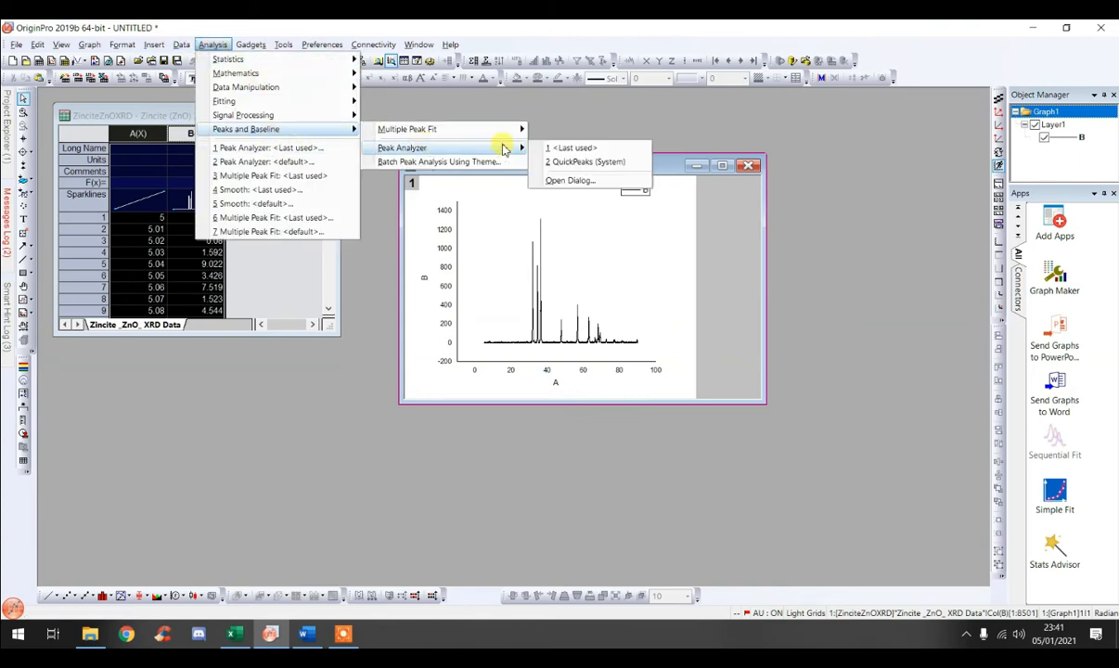
pyautogui.click(610, 181)
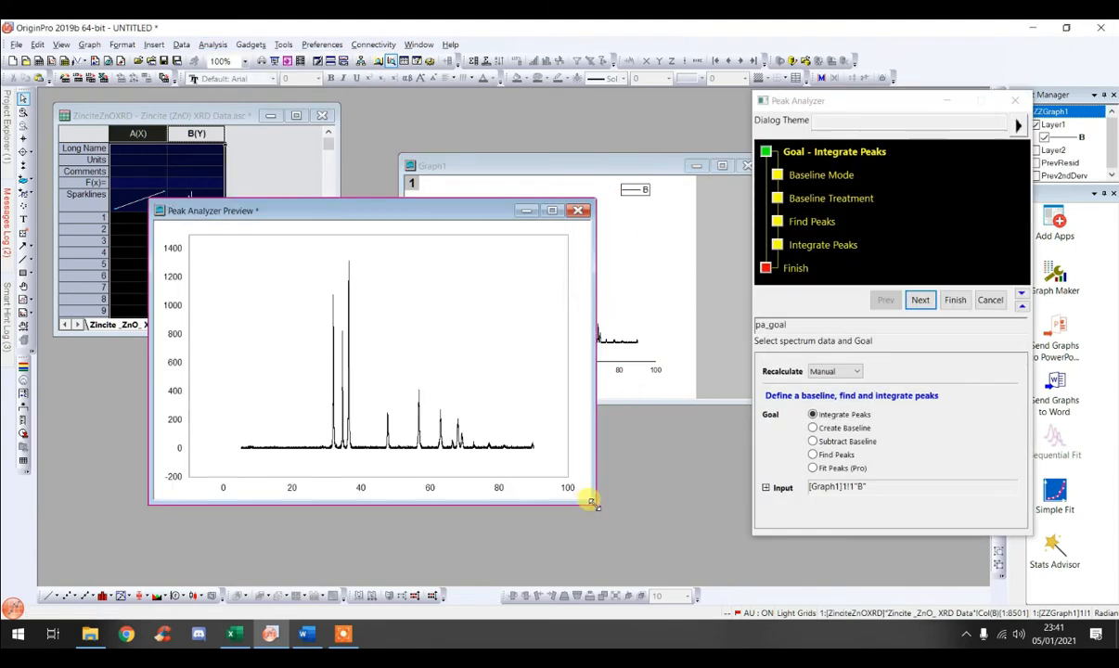
pyautogui.moveTo(594, 502); pyautogui.dragTo(660, 545)
pyautogui.moveTo(498, 212); pyautogui.dragTo(491, 158)
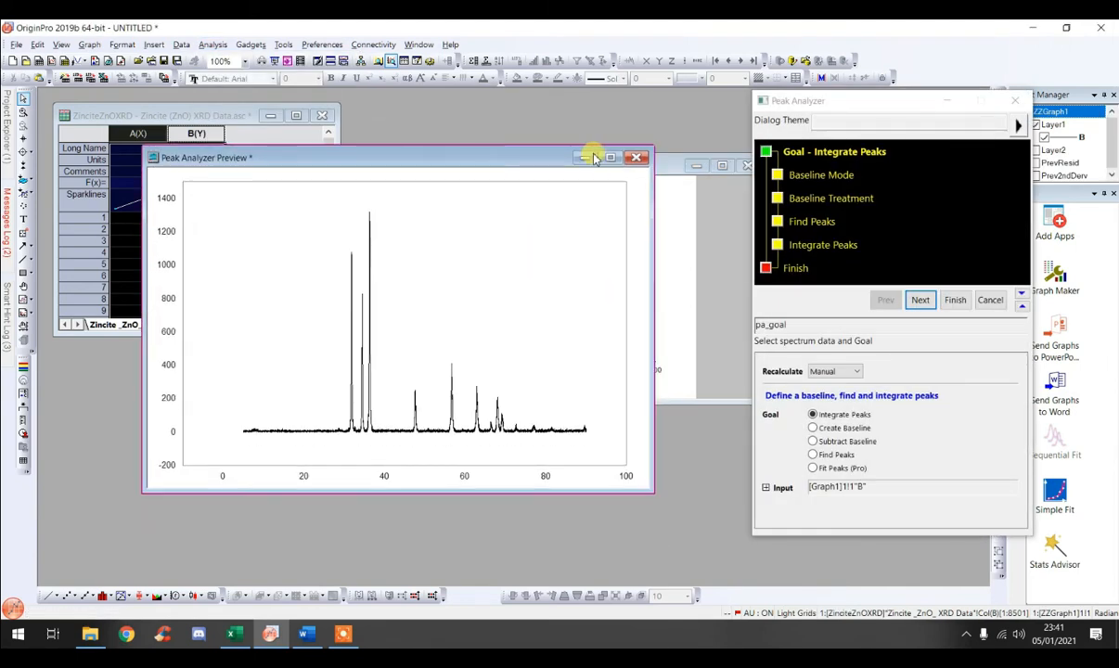
pyautogui.click(610, 159)
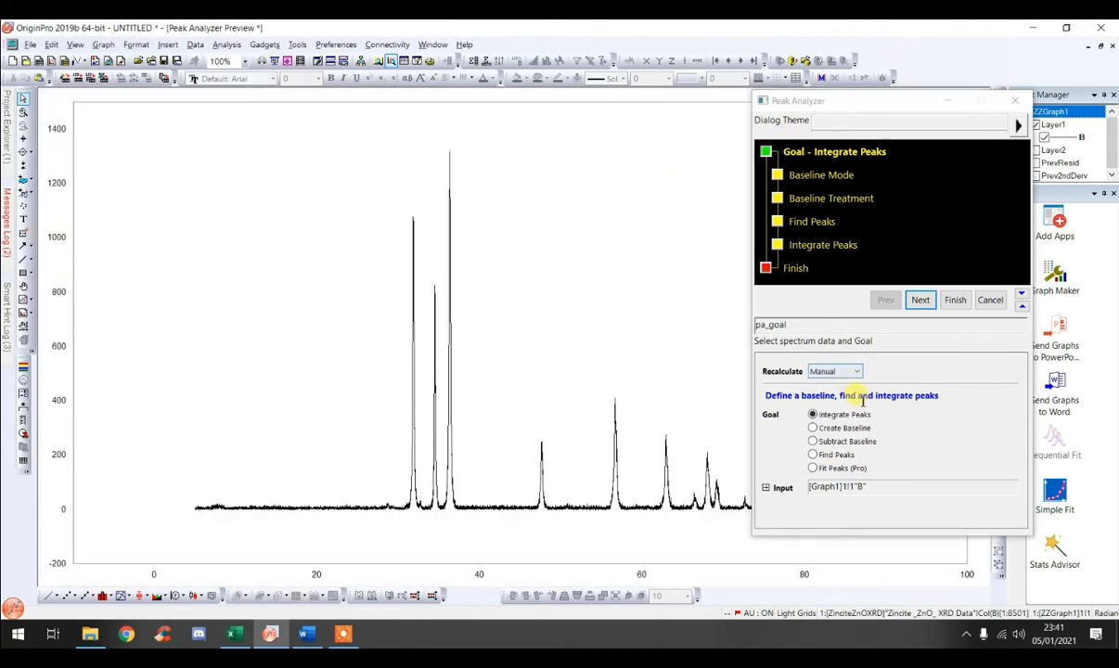
# Step: Keep the Integrate Peaks goal, set a constant custom baseline at Y = 0, and advance to the Find Peaks page
pyautogui.click(919, 302)
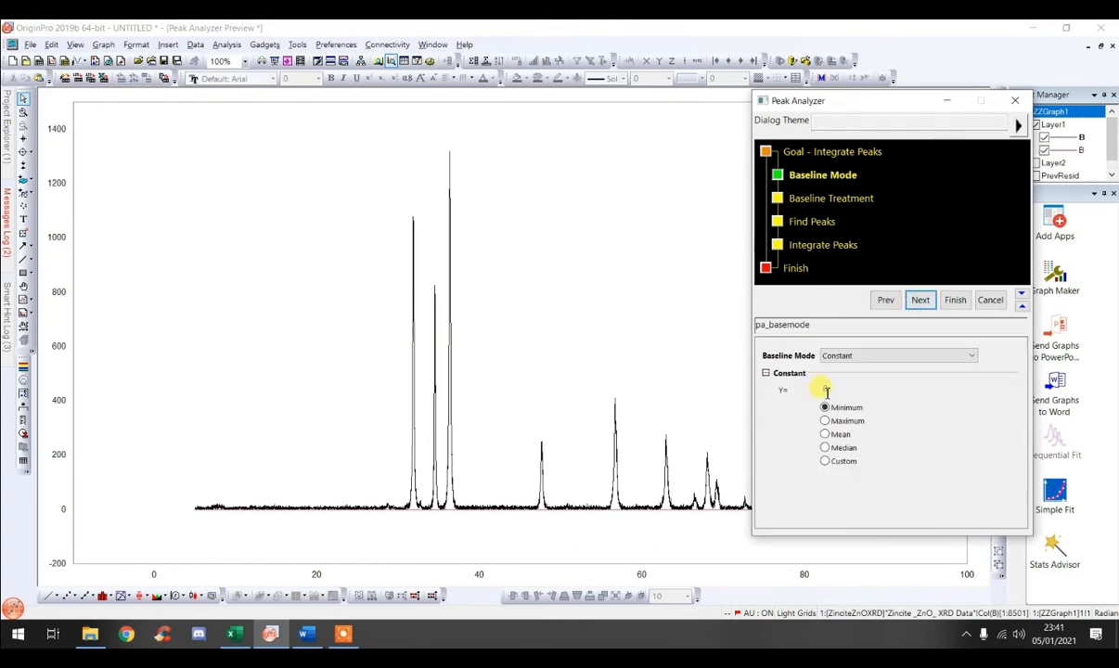
pyautogui.click(824, 461)
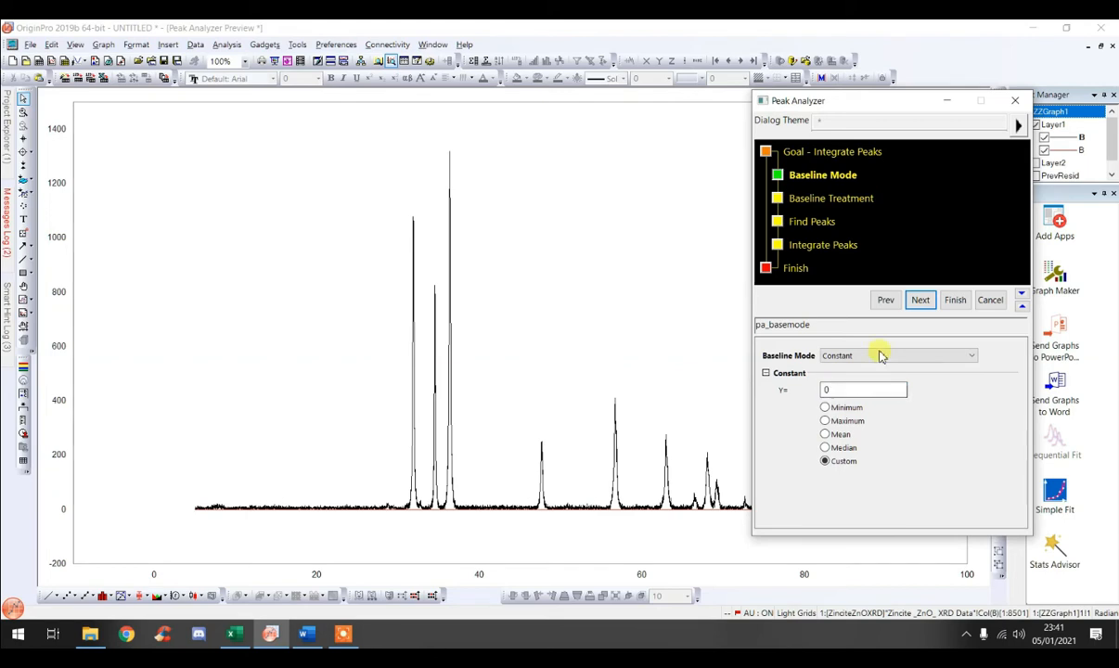
pyautogui.click(920, 300)
pyautogui.click(922, 301)
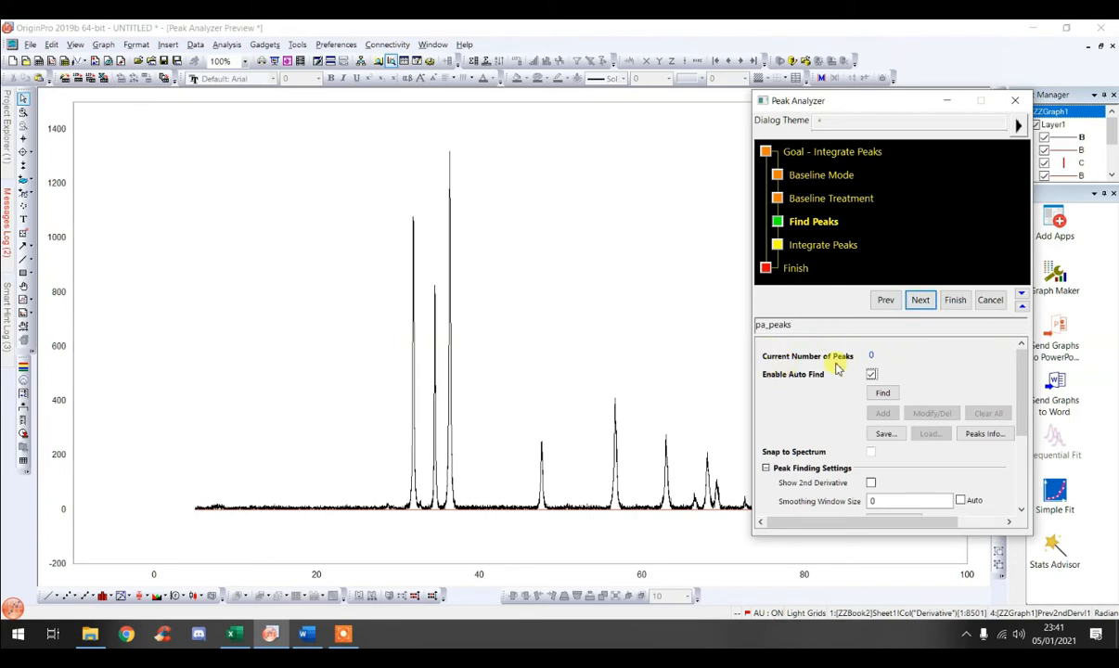
# Step: Find the peaks with the peak direction set to Positive, and advance to the Integrate Peaks page
pyautogui.click(880, 393)
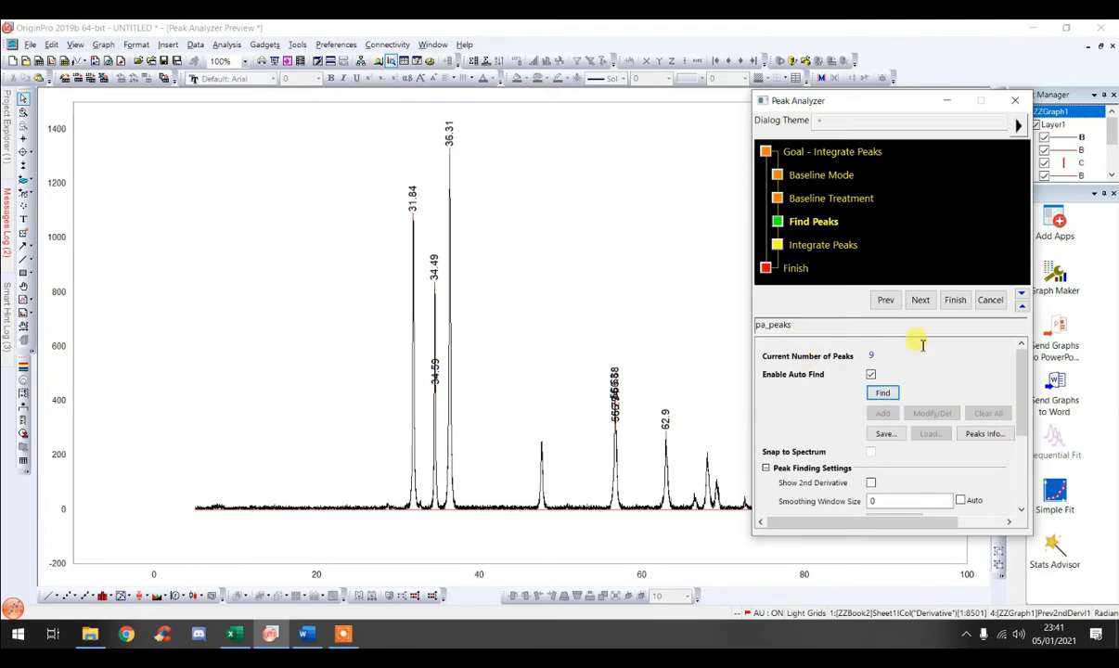
pyautogui.scroll(-1, 928, 349)
pyautogui.scroll(-1, 929, 349)
pyautogui.click(914, 423)
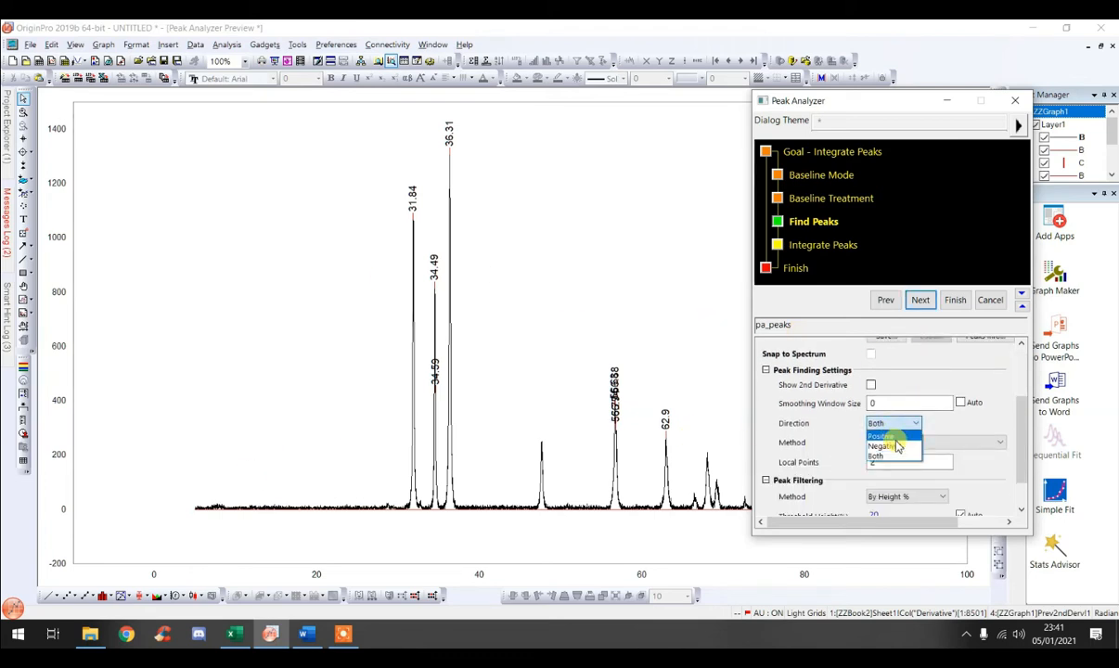
pyautogui.click(885, 443)
pyautogui.scroll(2, 835, 464)
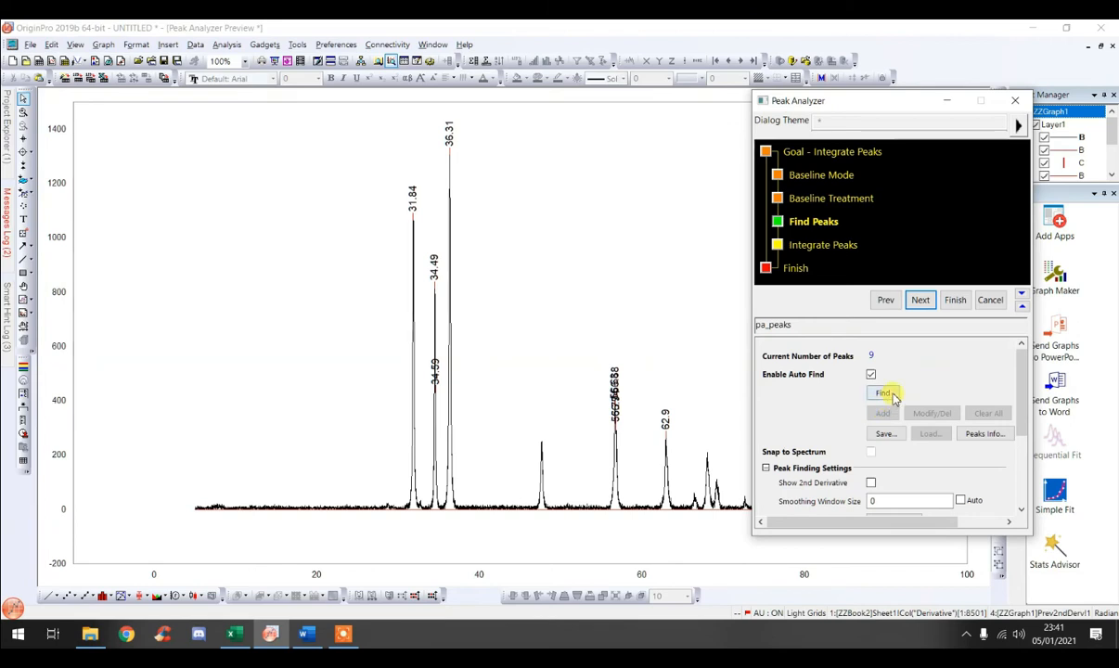
pyautogui.click(883, 393)
pyautogui.scroll(-1, 839, 427)
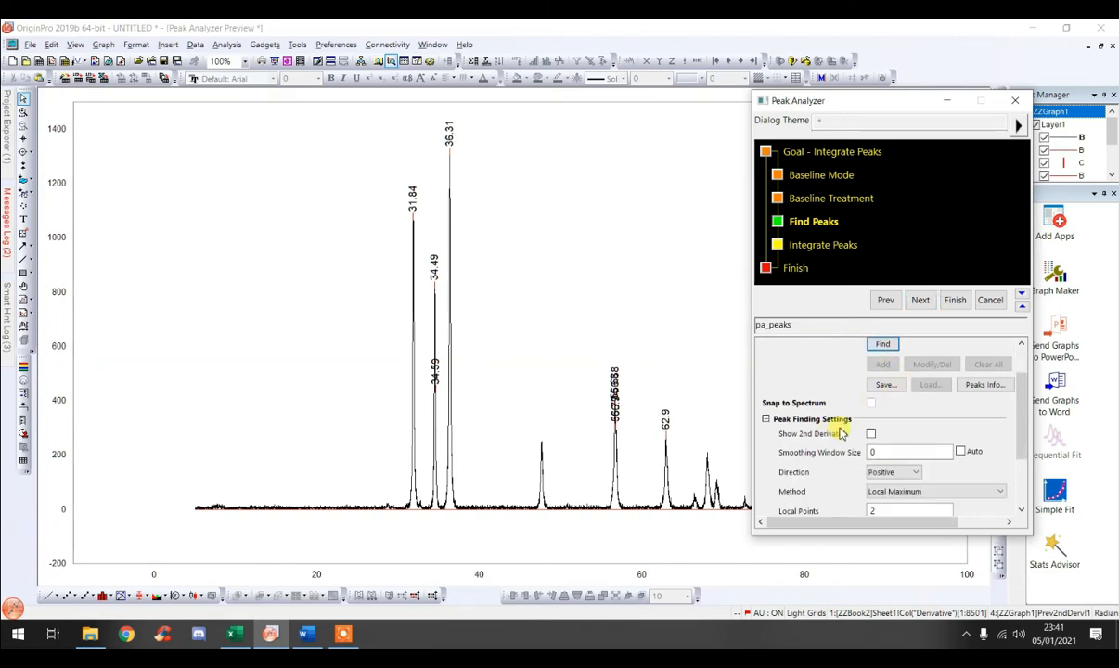
pyautogui.scroll(1, 839, 426)
pyautogui.click(918, 301)
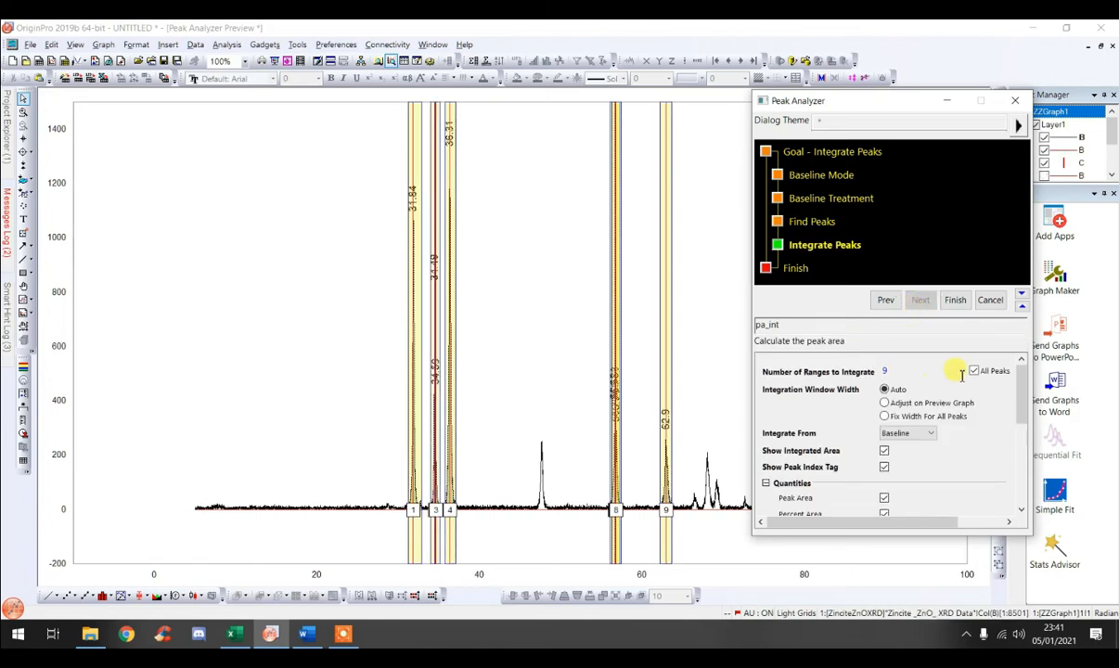
# Step: Set the number of ranges to integrate to 1 and the integration window width to Adjust on Preview Graph
pyautogui.click(915, 373)
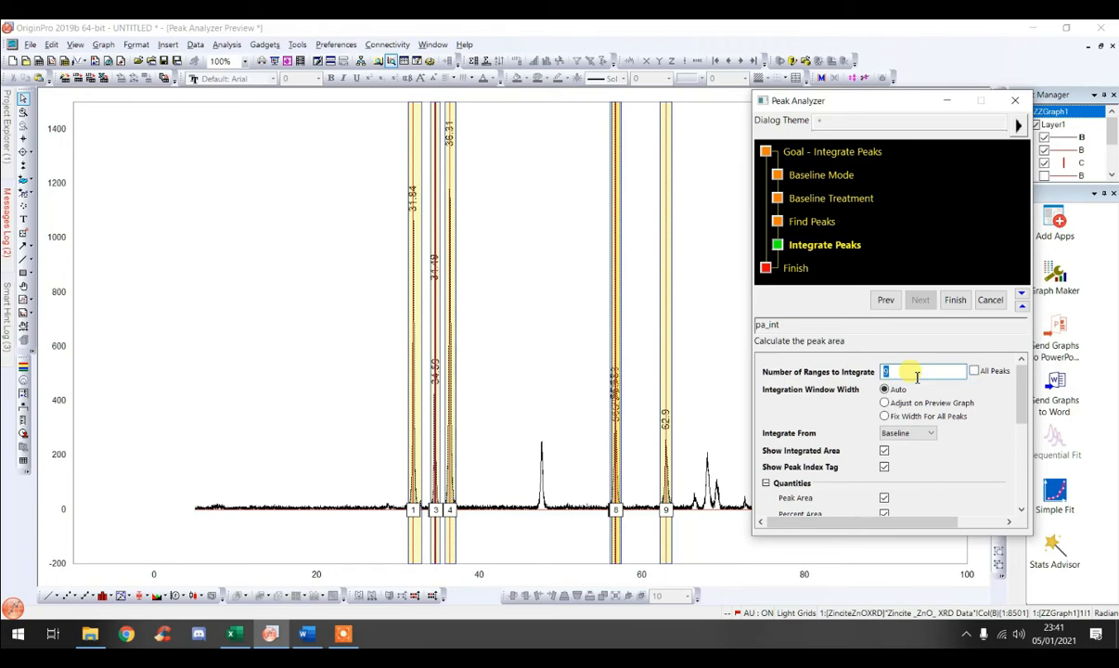
pyautogui.write('1')
pyautogui.click(886, 404)
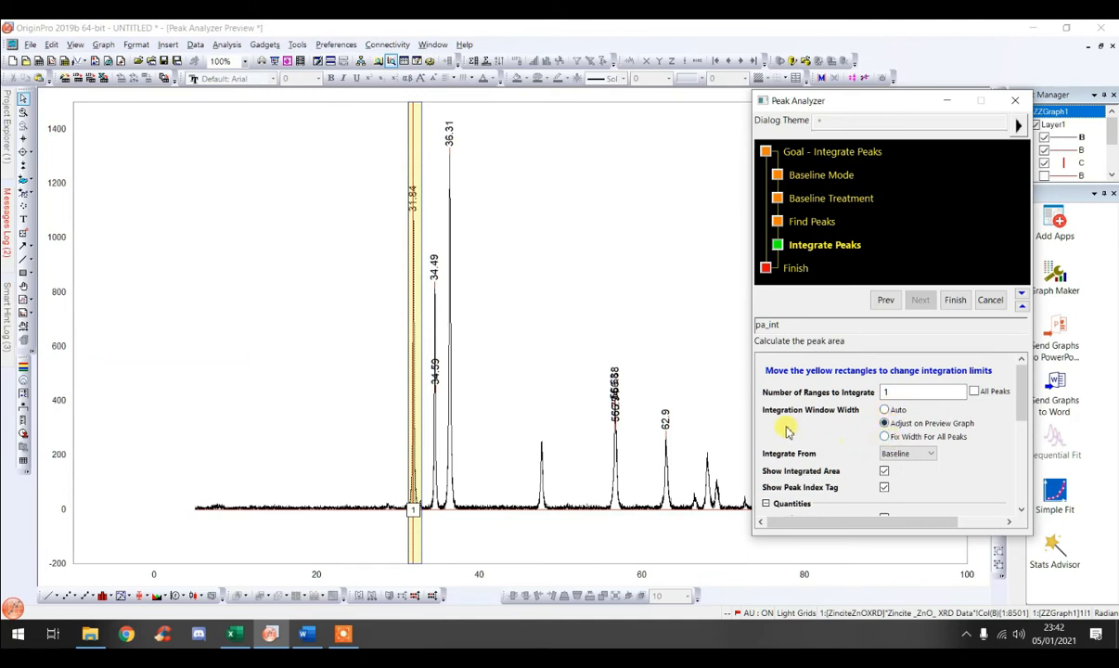
# Step: Collapse the Peak Analyzer dialog and stretch the integration range over the whole pattern, from 5 to 89.96
pyautogui.click(954, 100)
pyautogui.click(561, 431)
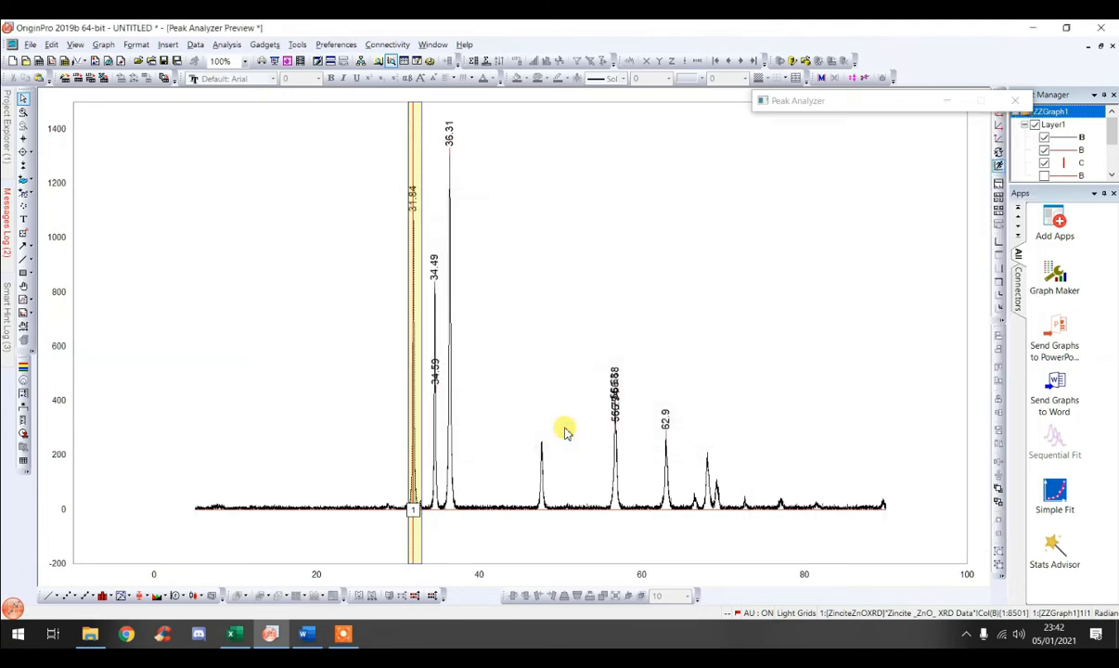
pyautogui.click(412, 290)
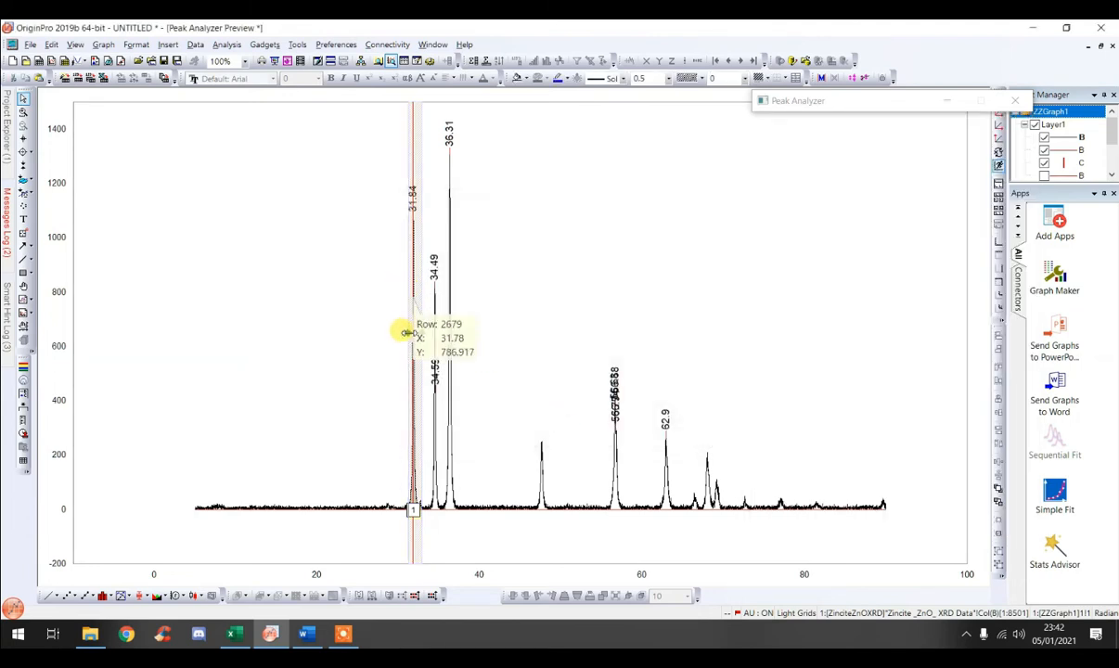
pyautogui.moveTo(406, 333)
pyautogui.mouseDown()
pyautogui.moveTo(310, 332)
pyautogui.moveTo(194, 353)
pyautogui.mouseUp()
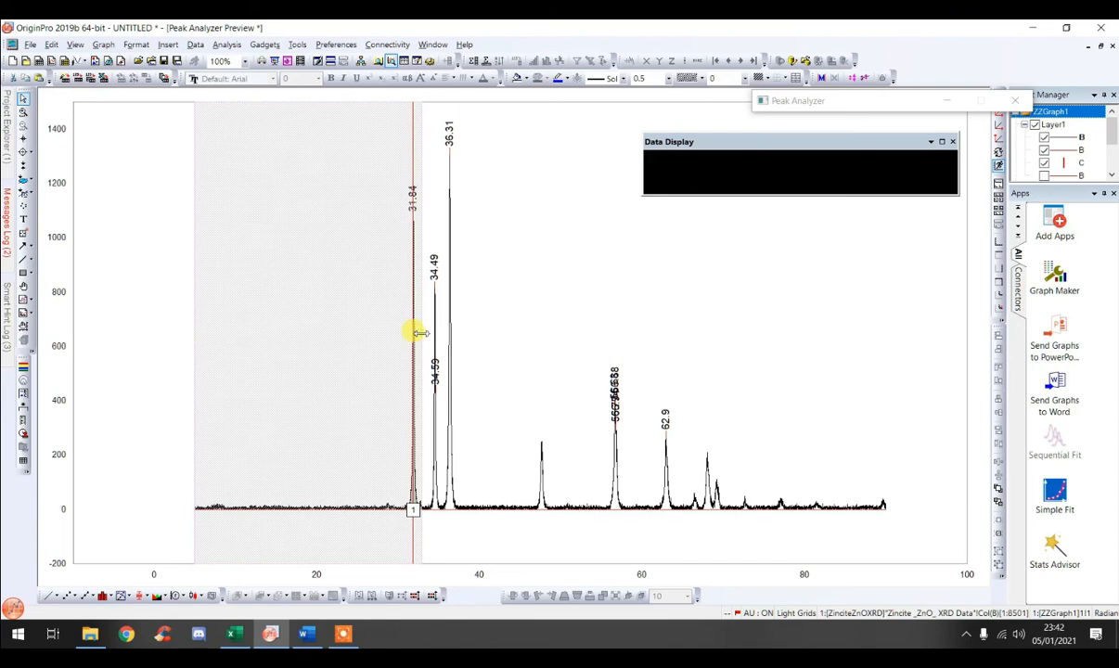
pyautogui.moveTo(420, 332)
pyautogui.mouseDown()
pyautogui.moveTo(519, 327)
pyautogui.moveTo(884, 379)
pyautogui.mouseUp()
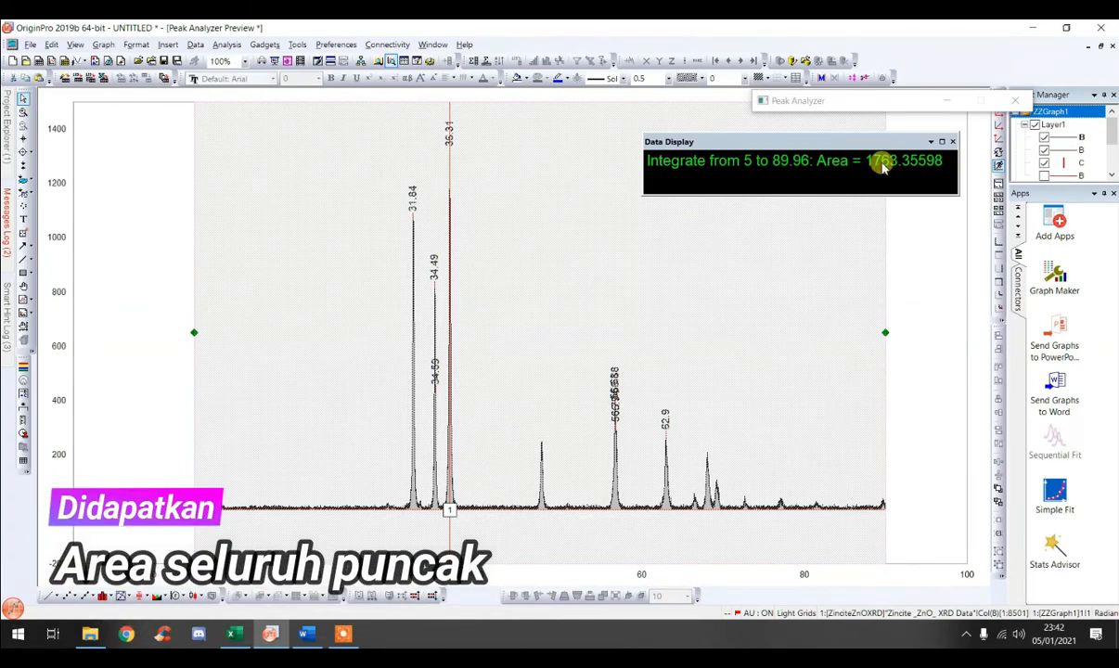
# Step: Switch to the Excel workbook and enter the total area 1763.35598 in cell C1
pyautogui.click(238, 636)
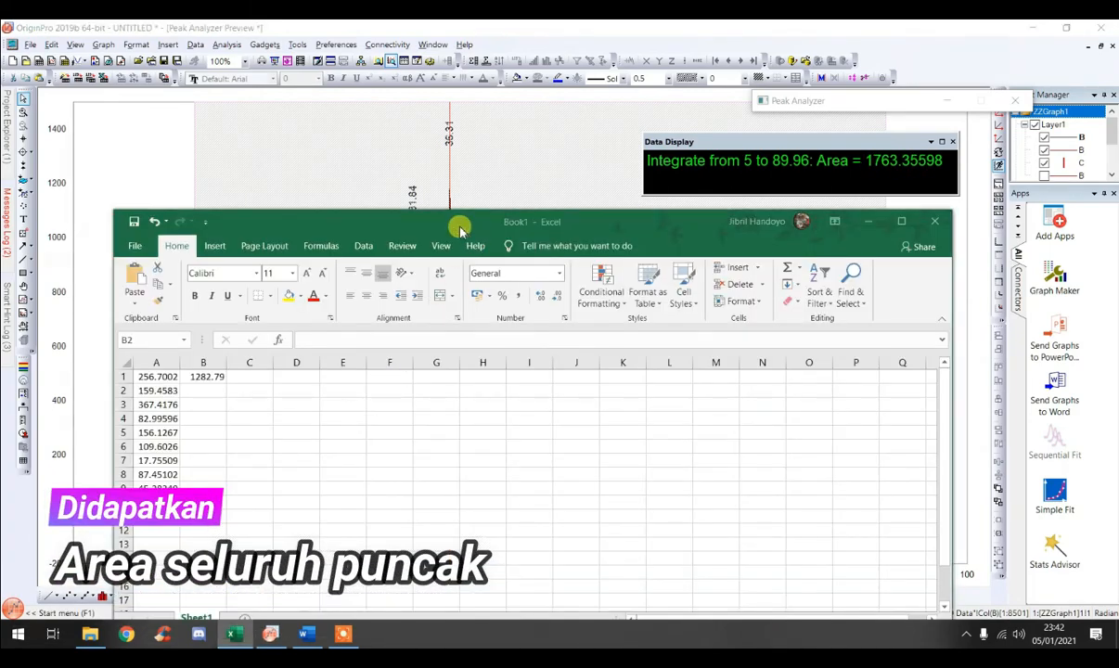
pyautogui.click(203, 376)
pyautogui.click(251, 376)
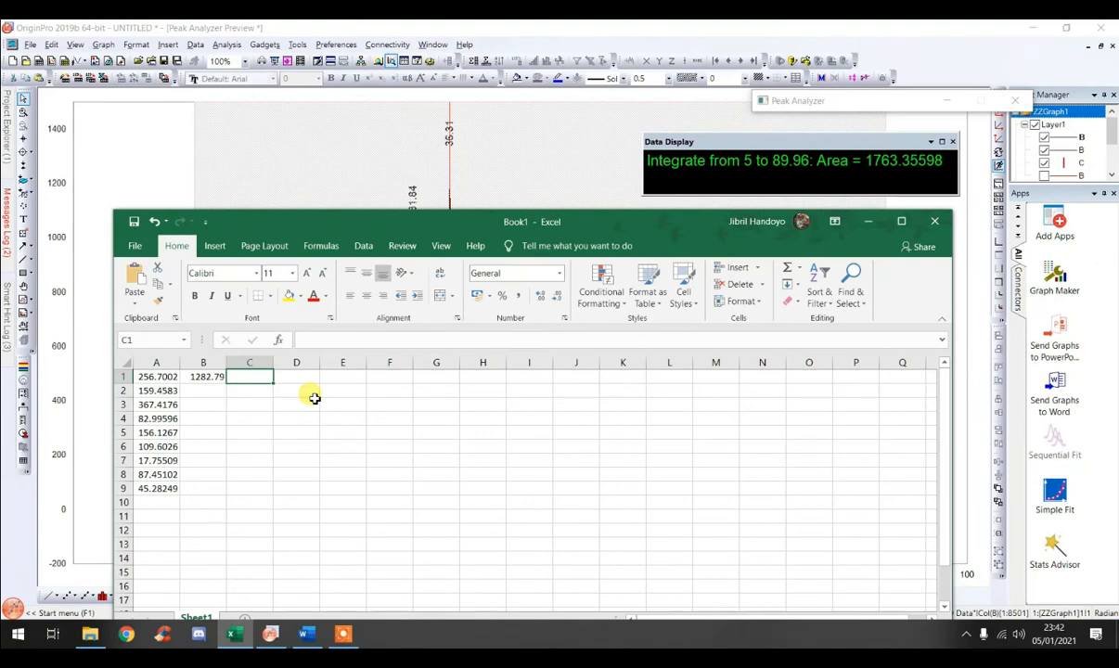
pyautogui.write('17')
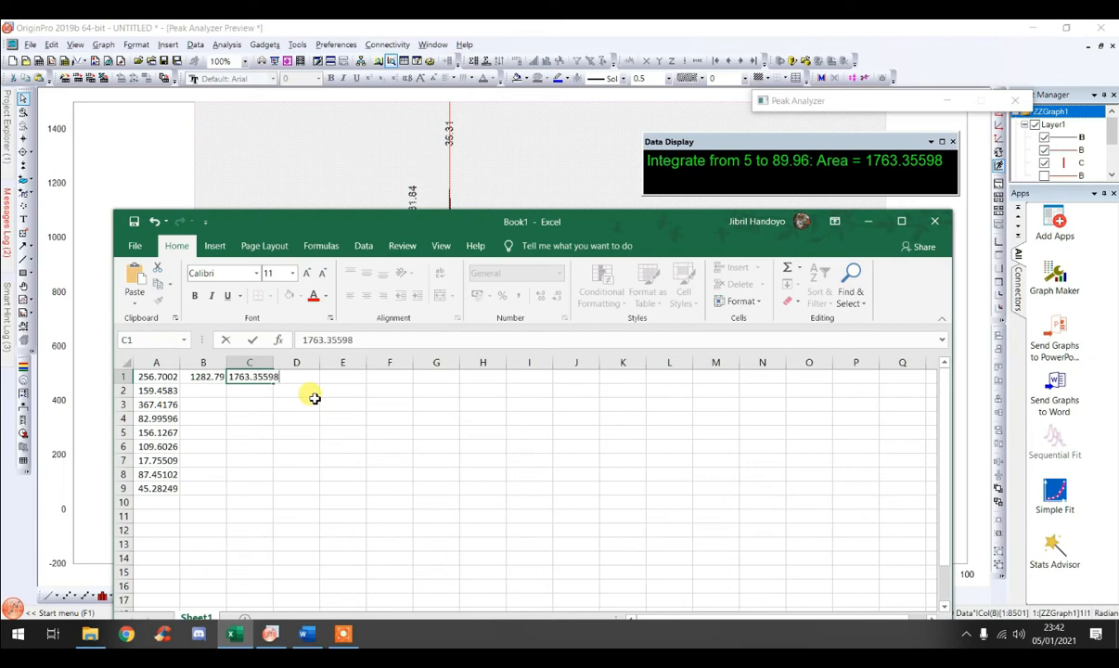
pyautogui.write('63.35598')
pyautogui.click(306, 402)
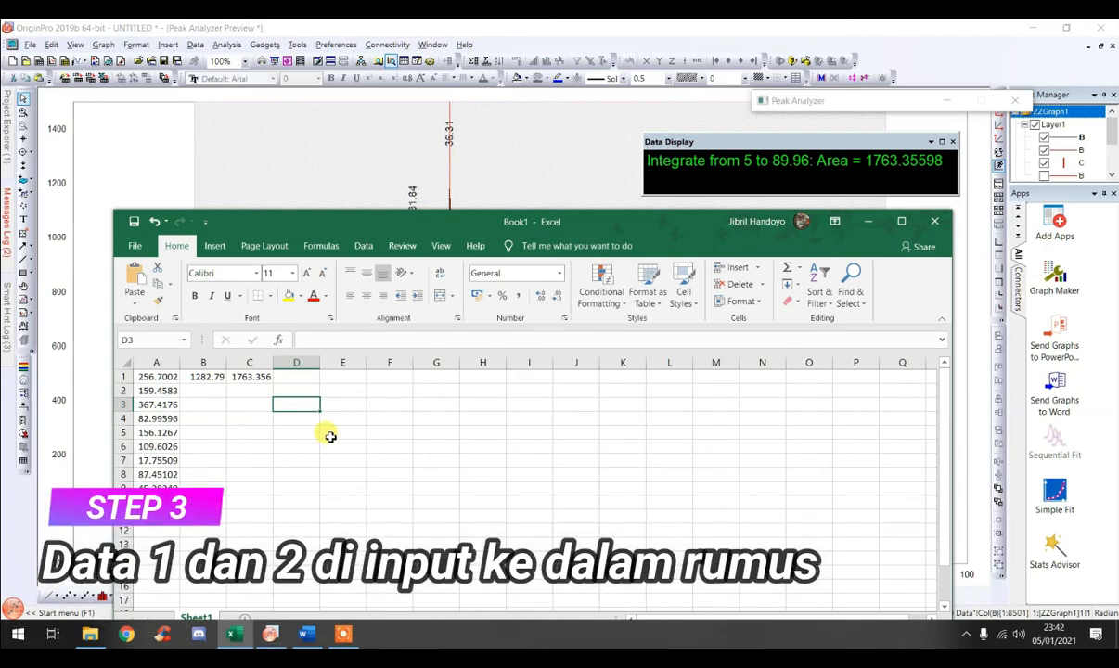
# Step: Review the Kristalinitas formula in the Word document, including its numerator, and return to the Excel workbook
pyautogui.moveTo(306, 634)
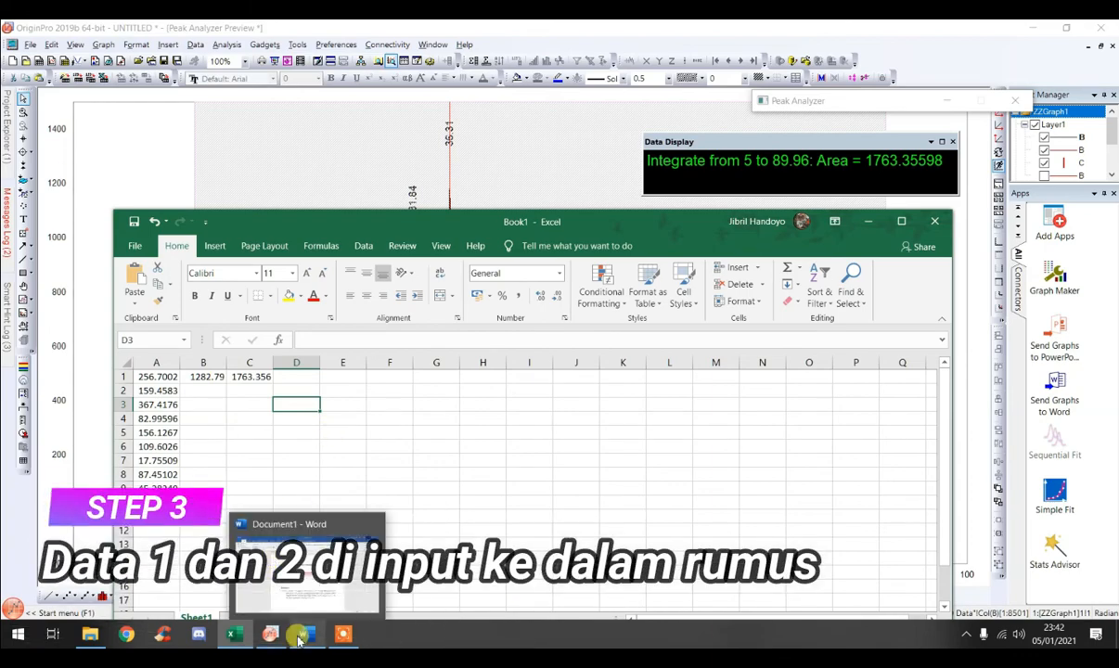
pyautogui.click(302, 568)
pyautogui.click(313, 571)
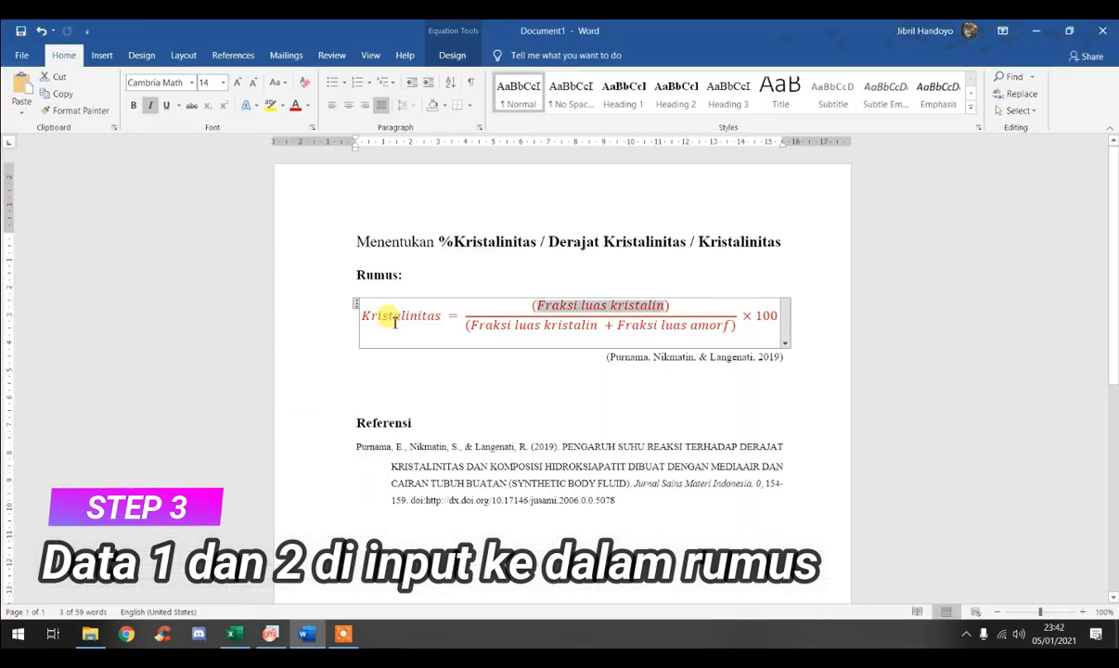
pyautogui.click(536, 308)
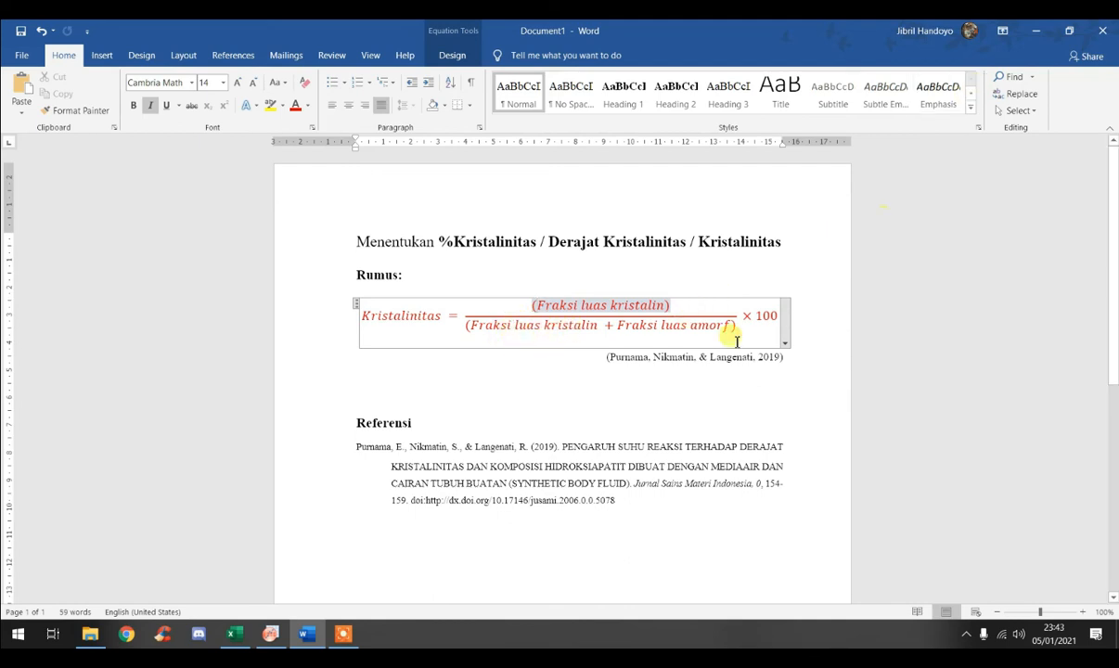
pyautogui.click(1025, 31)
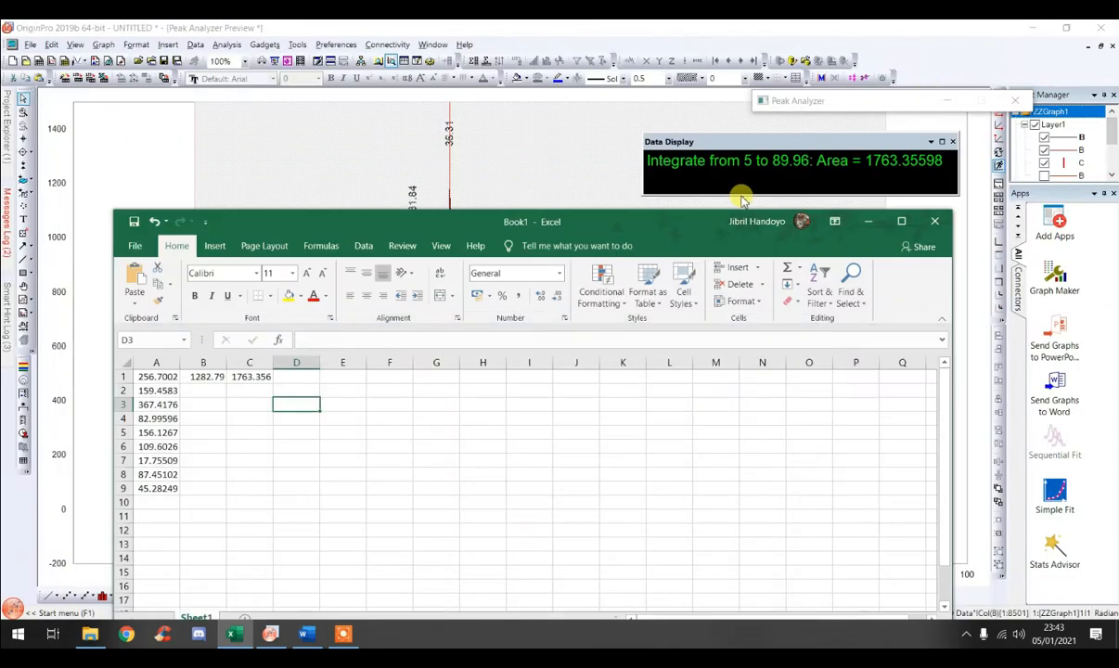
# Step: Calculate the crystallinity percentage in cell D3 with the formula =(B1/C1)*100
pyautogui.click(325, 422)
pyautogui.click(307, 404)
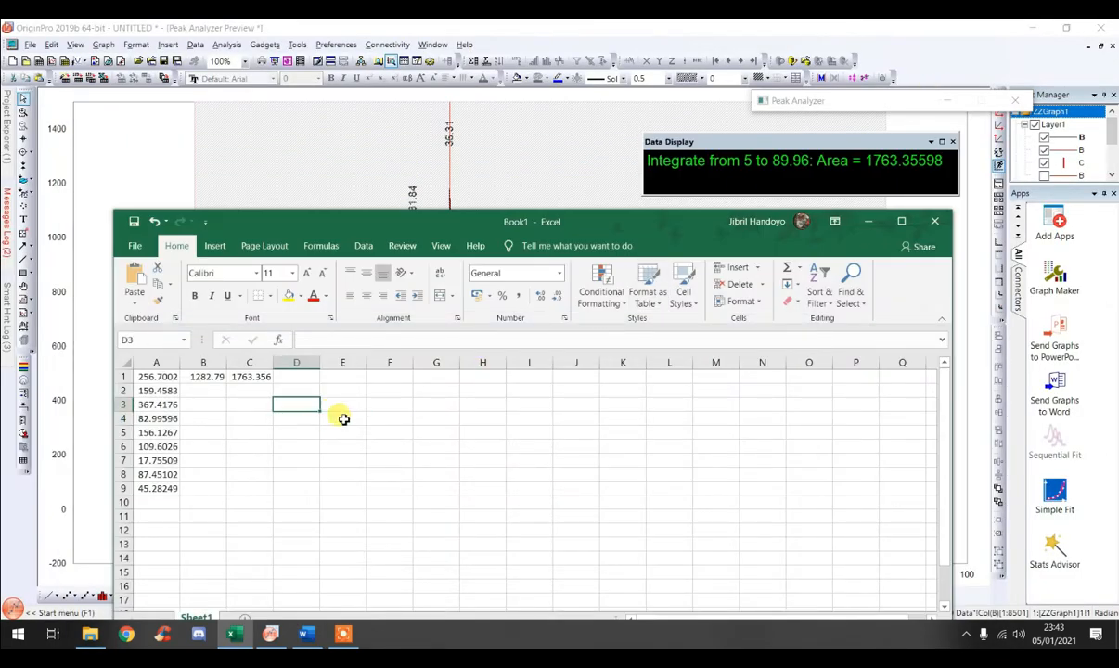
pyautogui.click(320, 339)
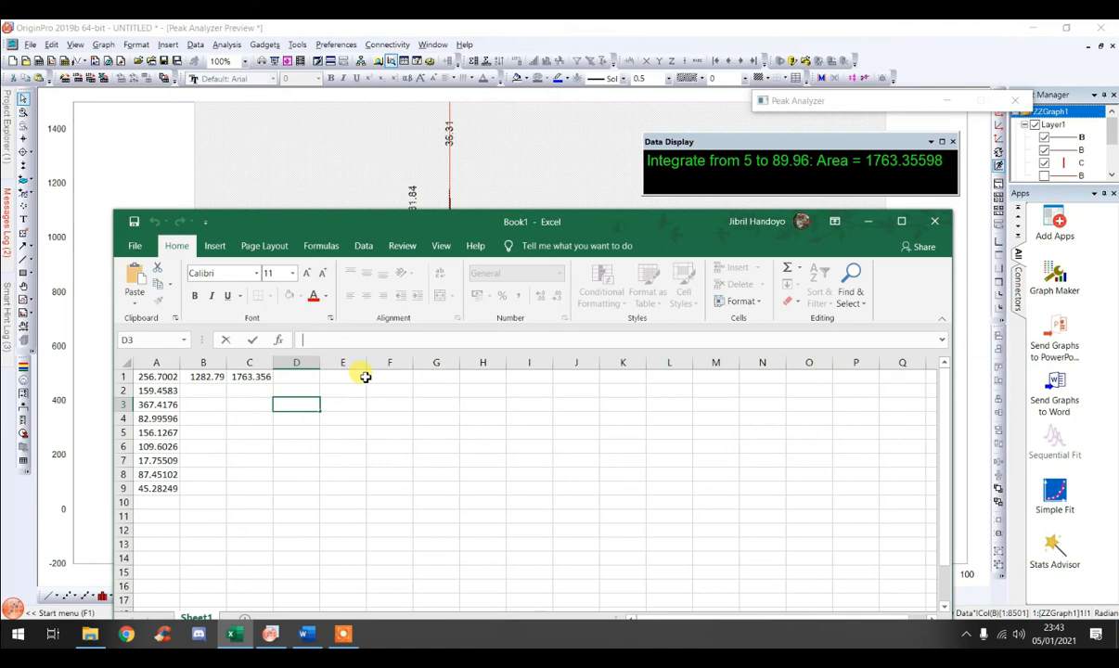
pyautogui.write('=')
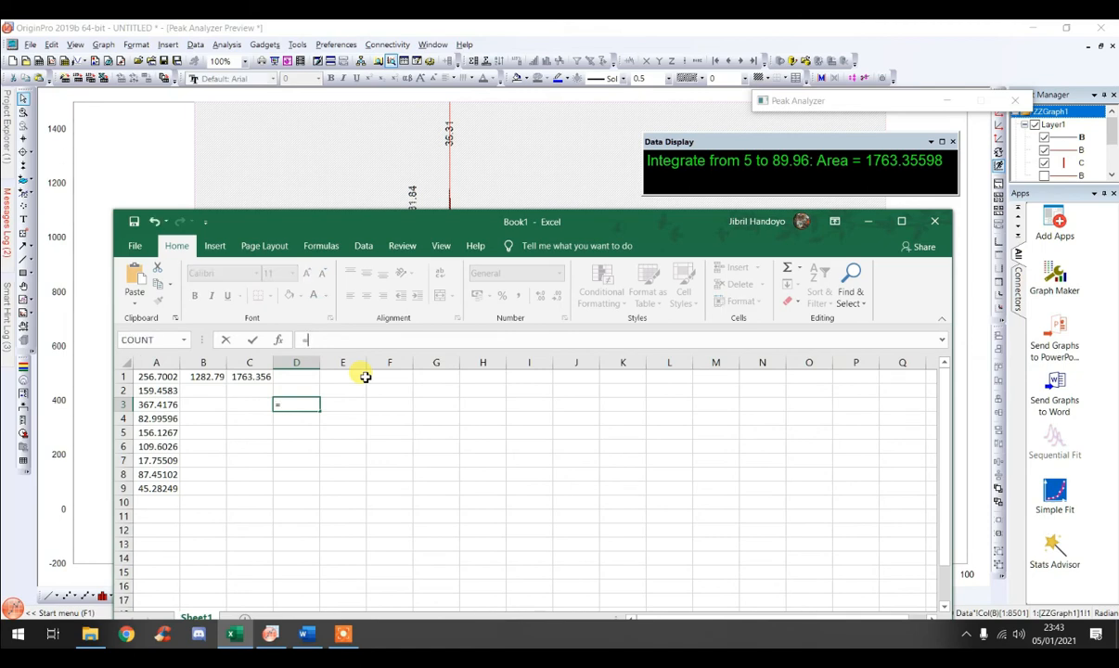
pyautogui.write('a')
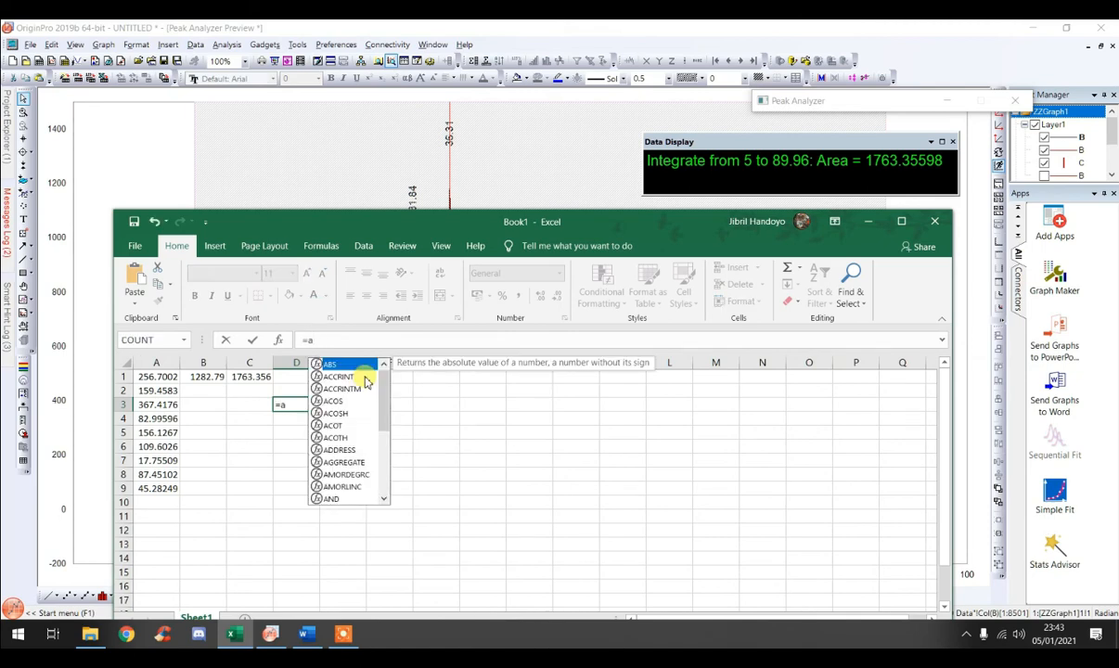
pyautogui.press('BackSpace')
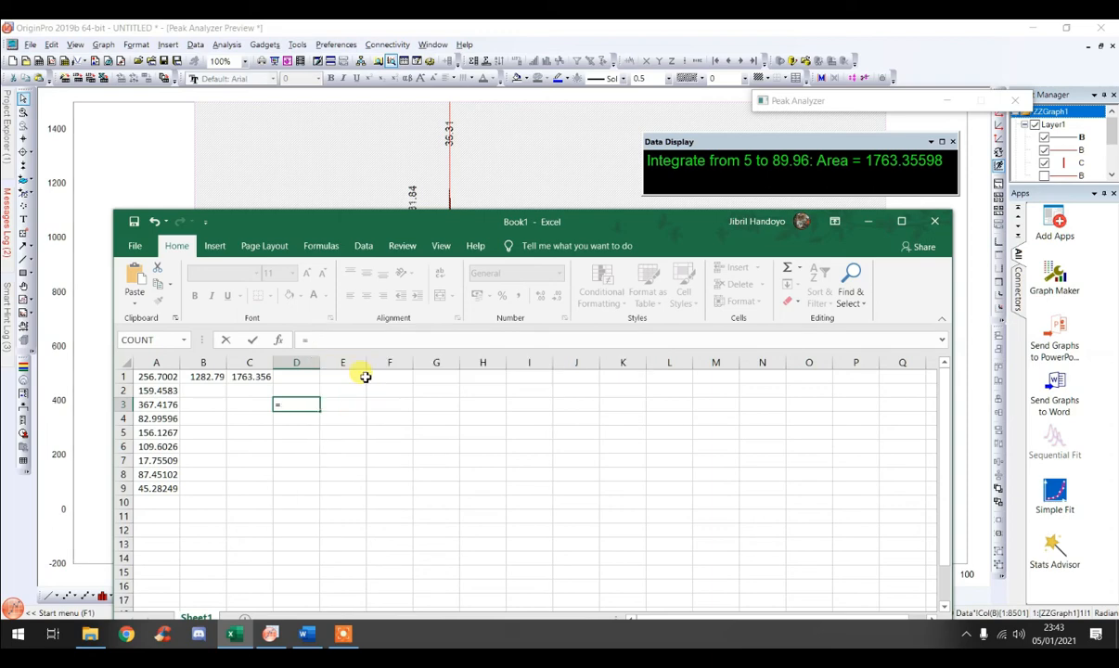
pyautogui.write('b2')
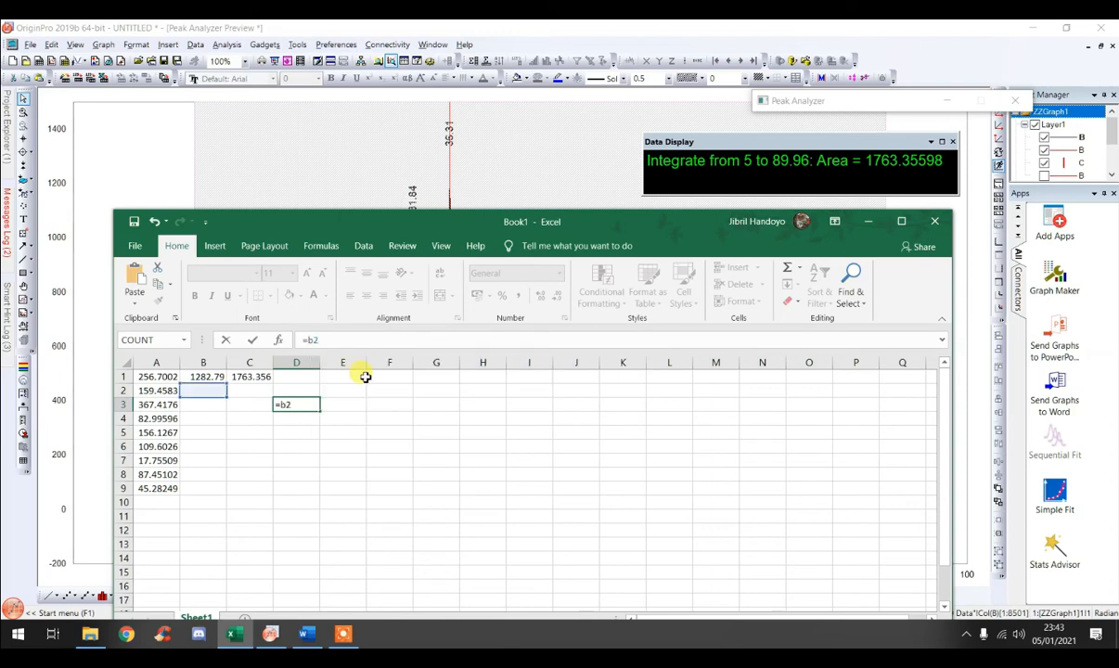
pyautogui.press('BackSpace')
pyautogui.write('1')
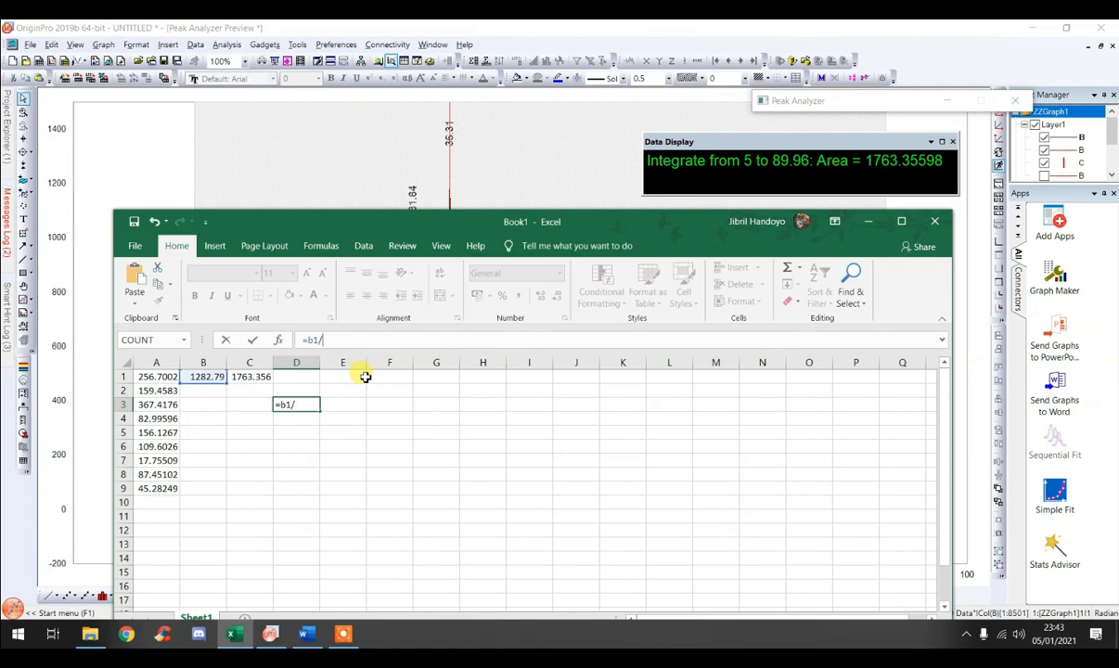
pyautogui.write('/c1')
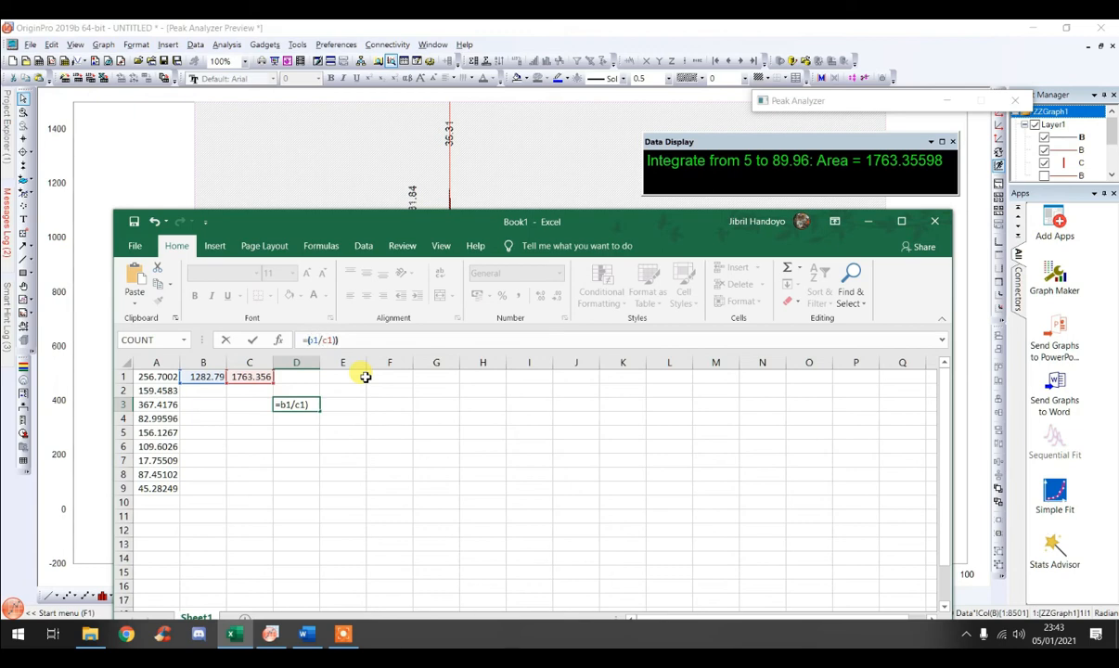
pyautogui.write('(')
pyautogui.press('Return')
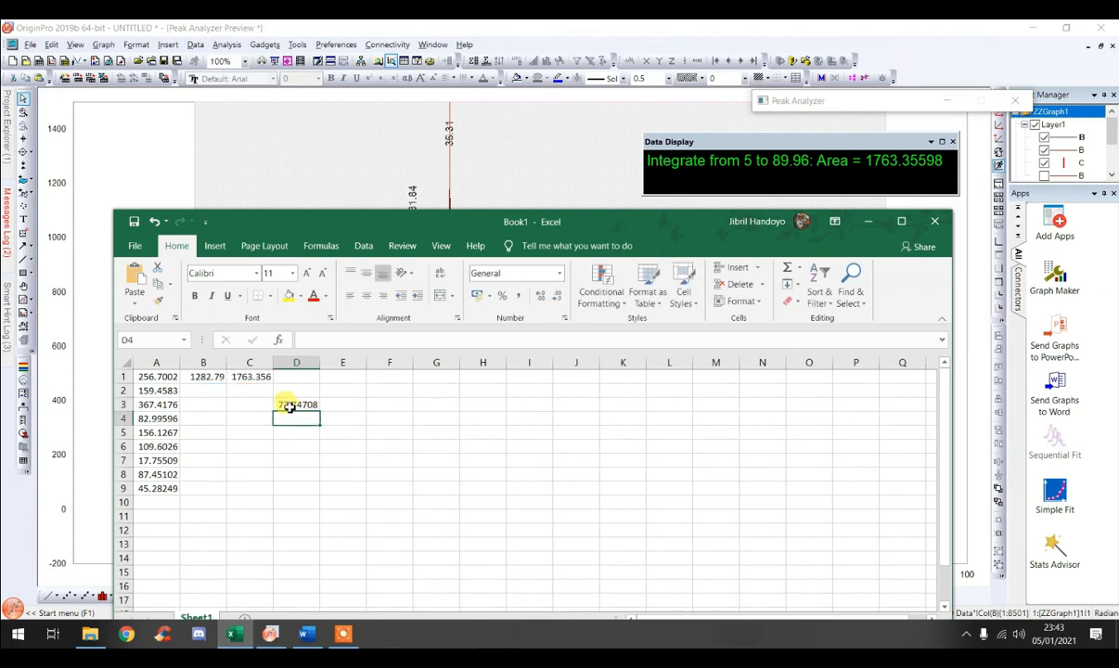
# Step: Enter the rounded crystallinity value 72.75% in cell D4, directly below the formula result
pyautogui.click(312, 409)
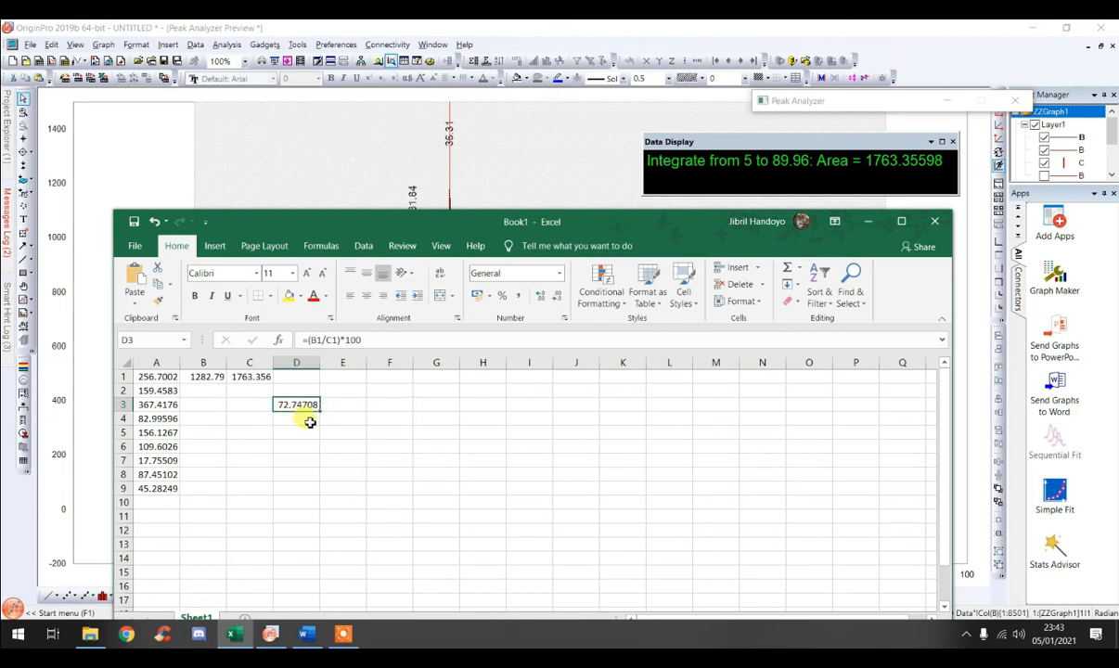
pyautogui.click(295, 415)
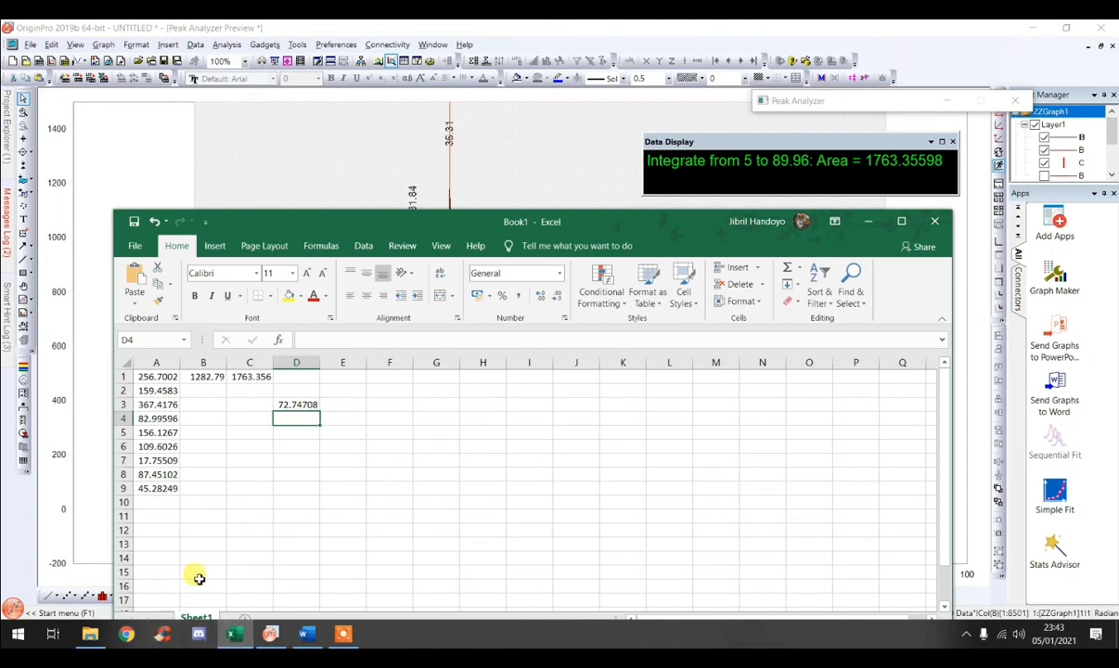
pyautogui.write('72.75')
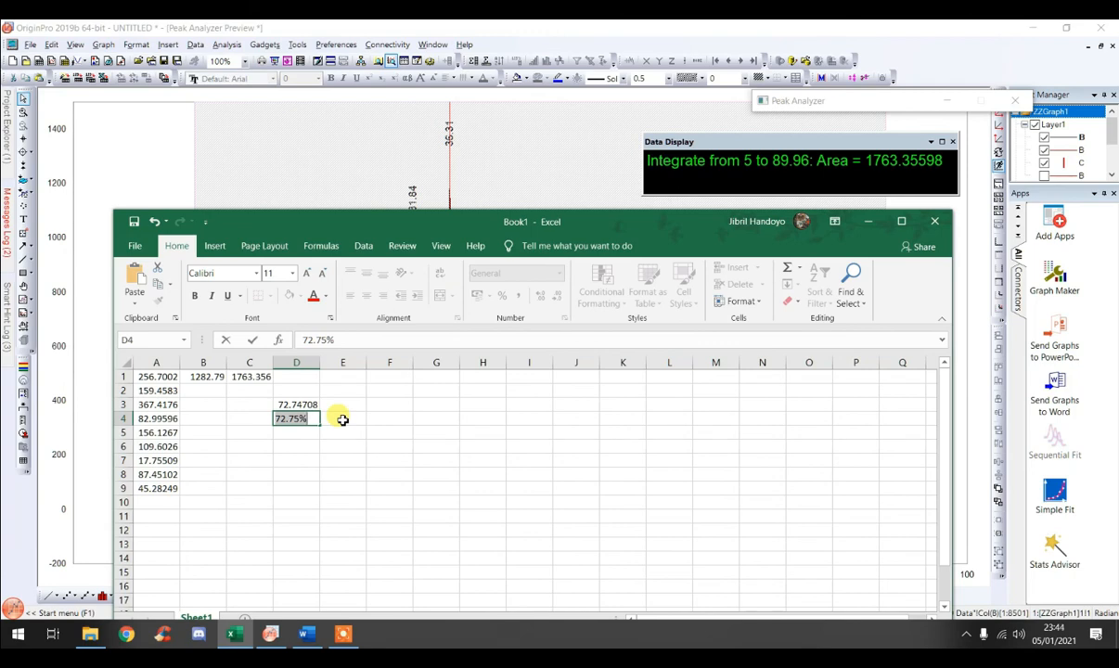
# Step: Try to enlarge the font of the 72.75% entry in cell D4 by several sizes and leave the cell
pyautogui.click(307, 273)
pyautogui.click(307, 274)
pyautogui.click(307, 274)
pyautogui.click(307, 273)
pyautogui.click(307, 274)
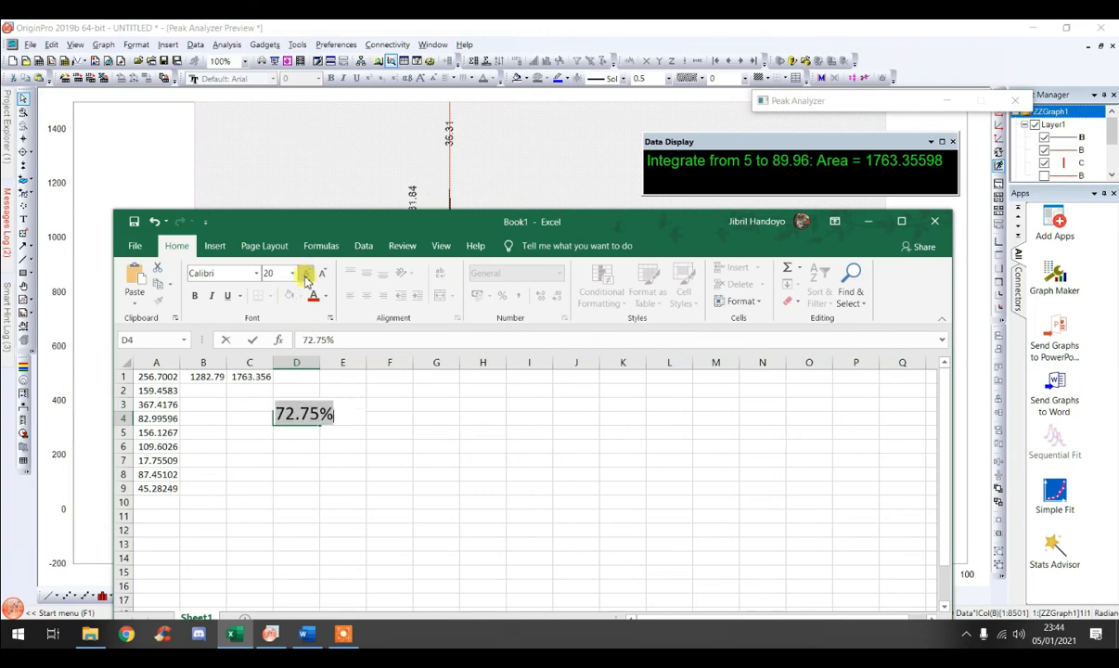
pyautogui.click(307, 277)
pyautogui.click(307, 277)
pyautogui.click(307, 277)
pyautogui.click(351, 488)
pyautogui.click(306, 419)
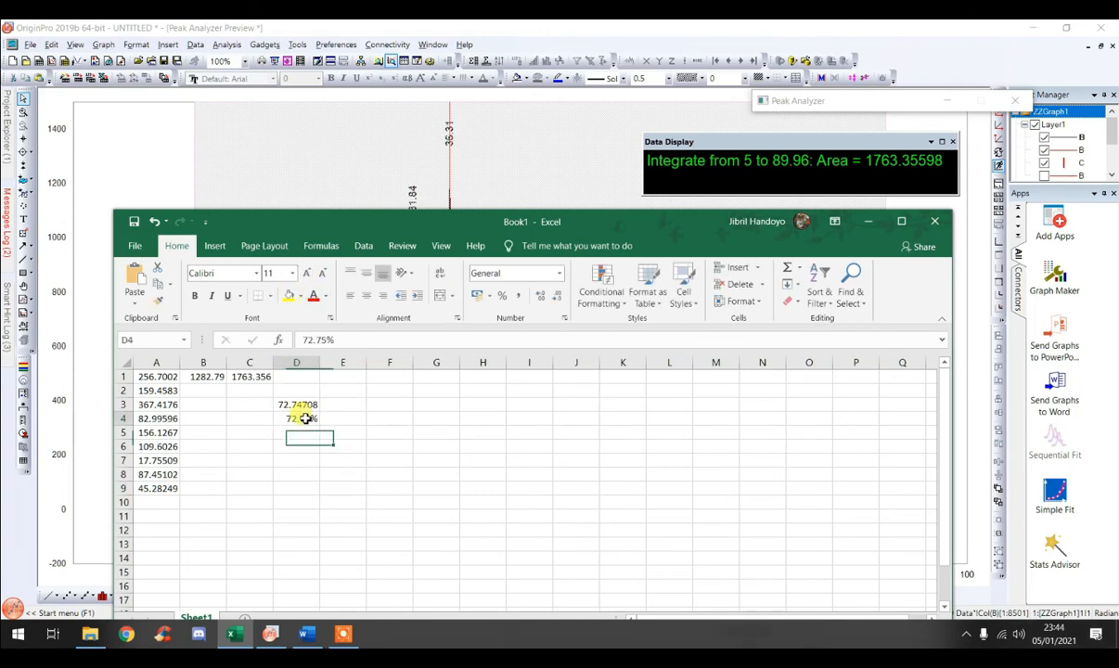
pyautogui.click(351, 440)
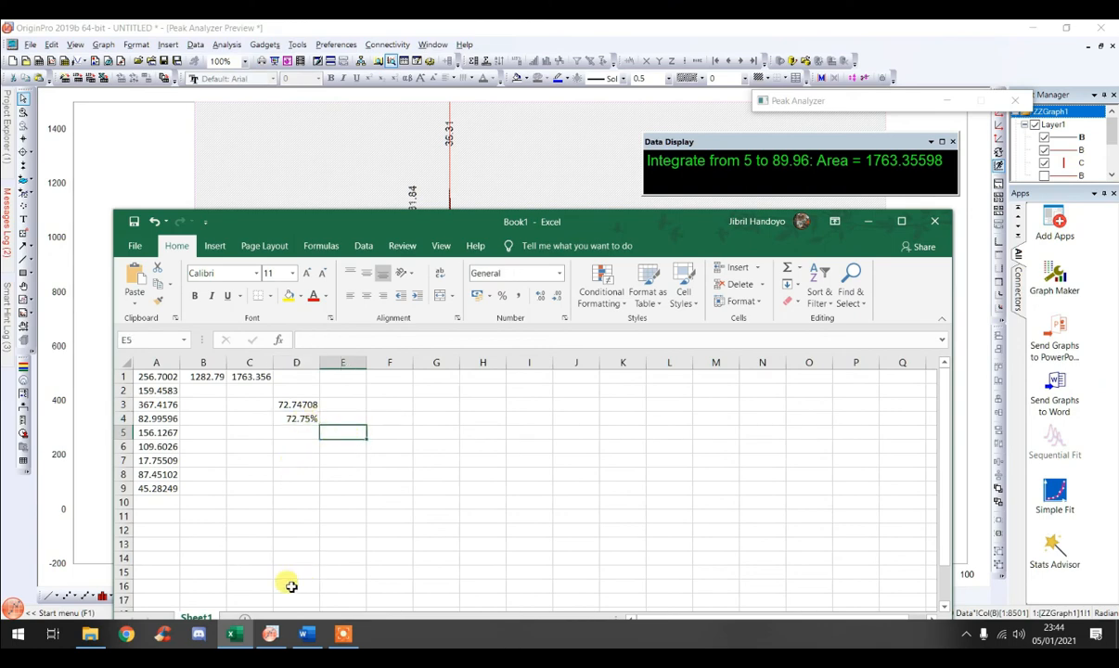